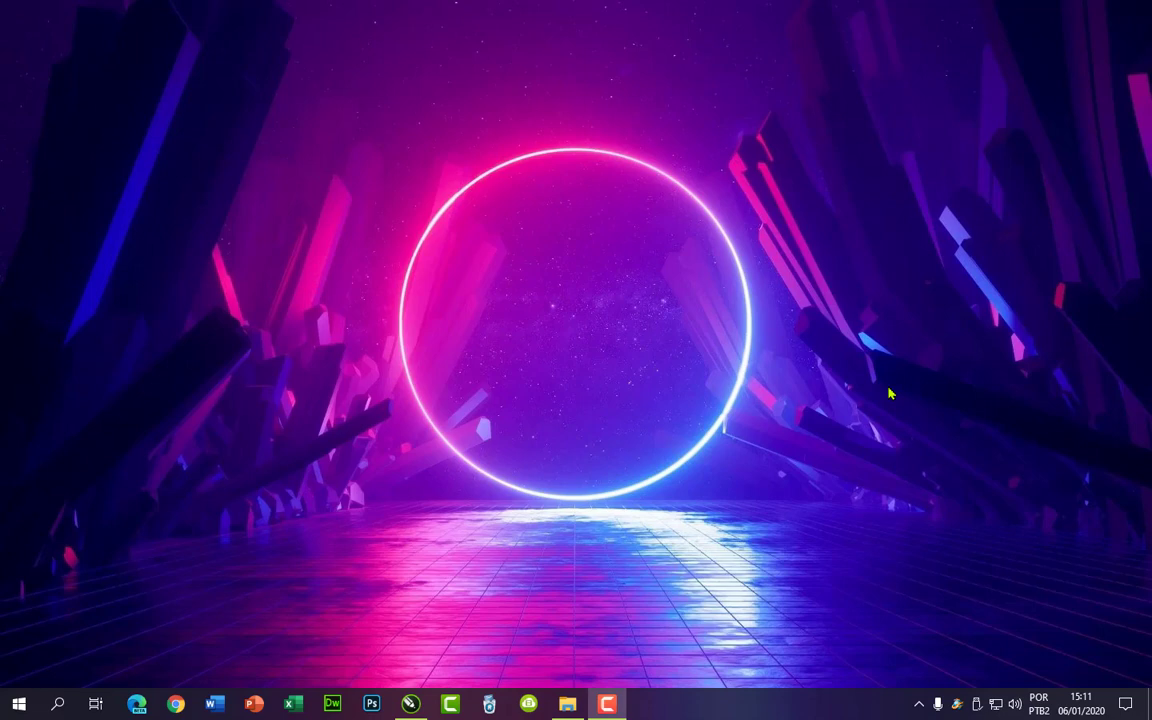
Step: Switch to CorelDRAW and draw a rectangle about 186 mm wide and 105 mm high on the landscape A4 page
click(410, 704)
click(449, 324)
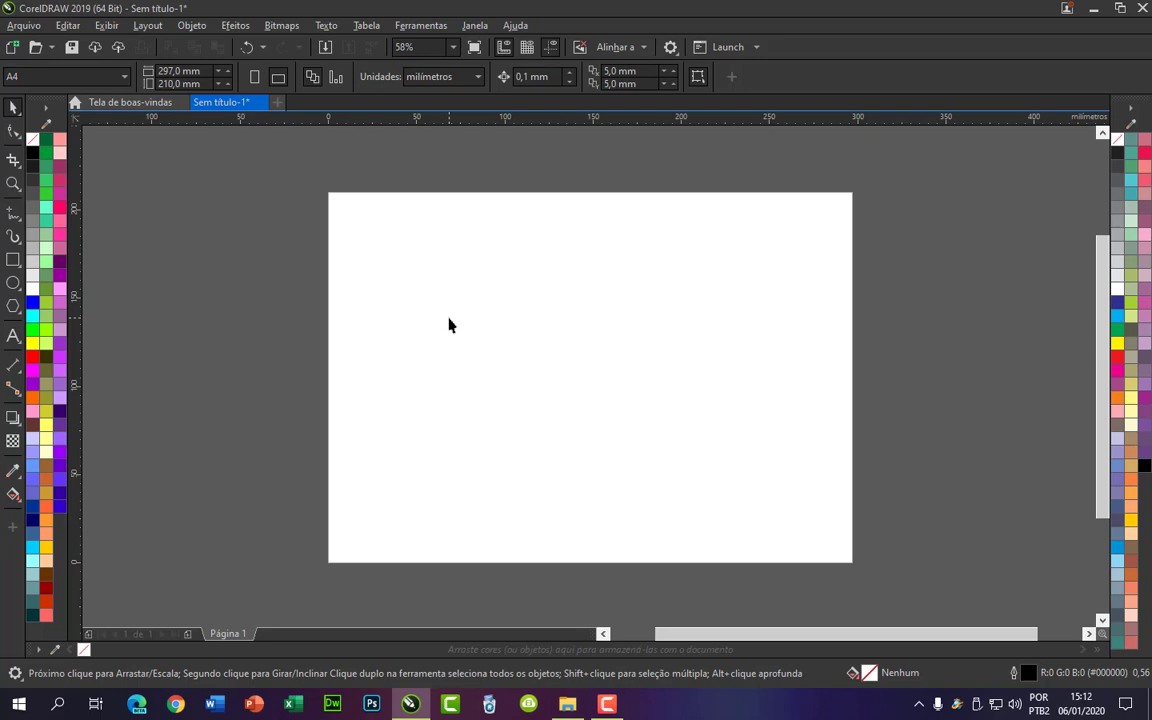
click(13, 259)
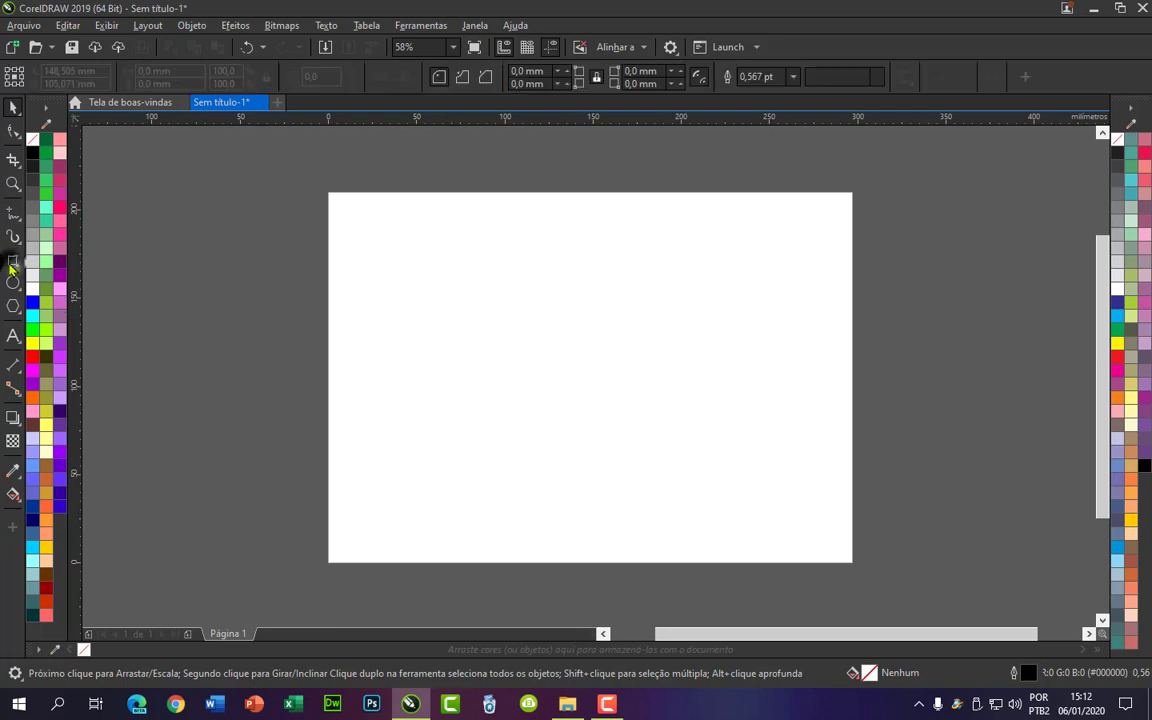
drag(467, 294, 795, 479)
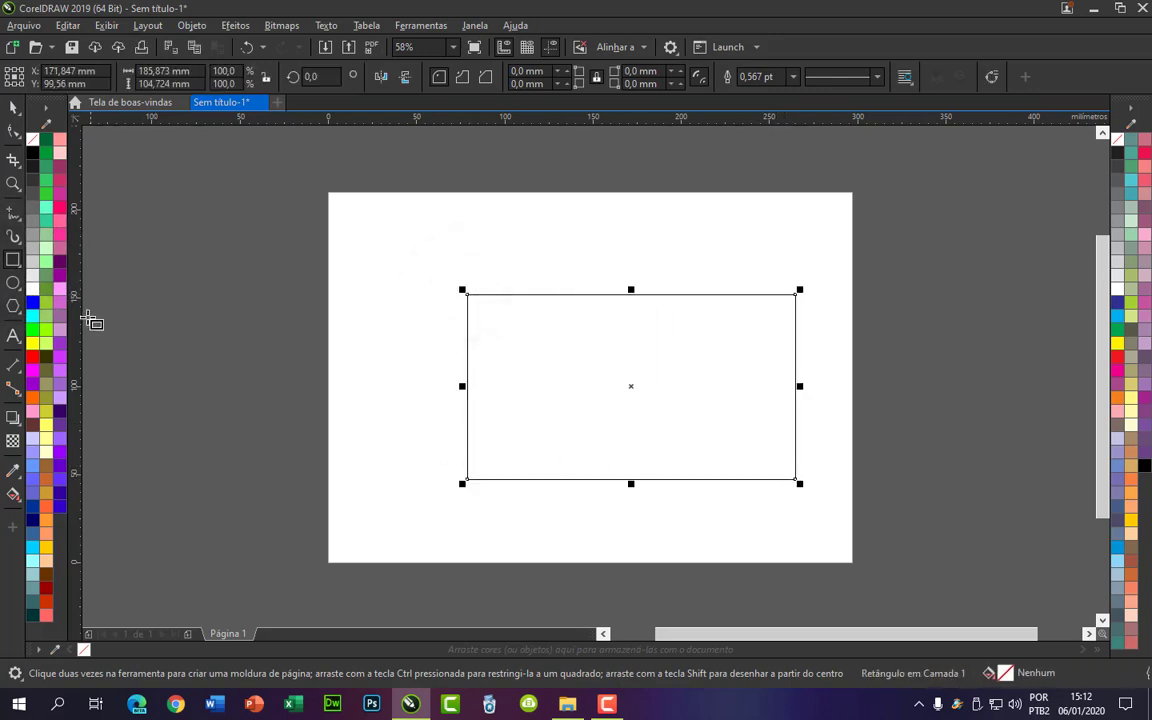
Step: Fill the rectangle with purple (#990099) and center it on the page
click(61, 277)
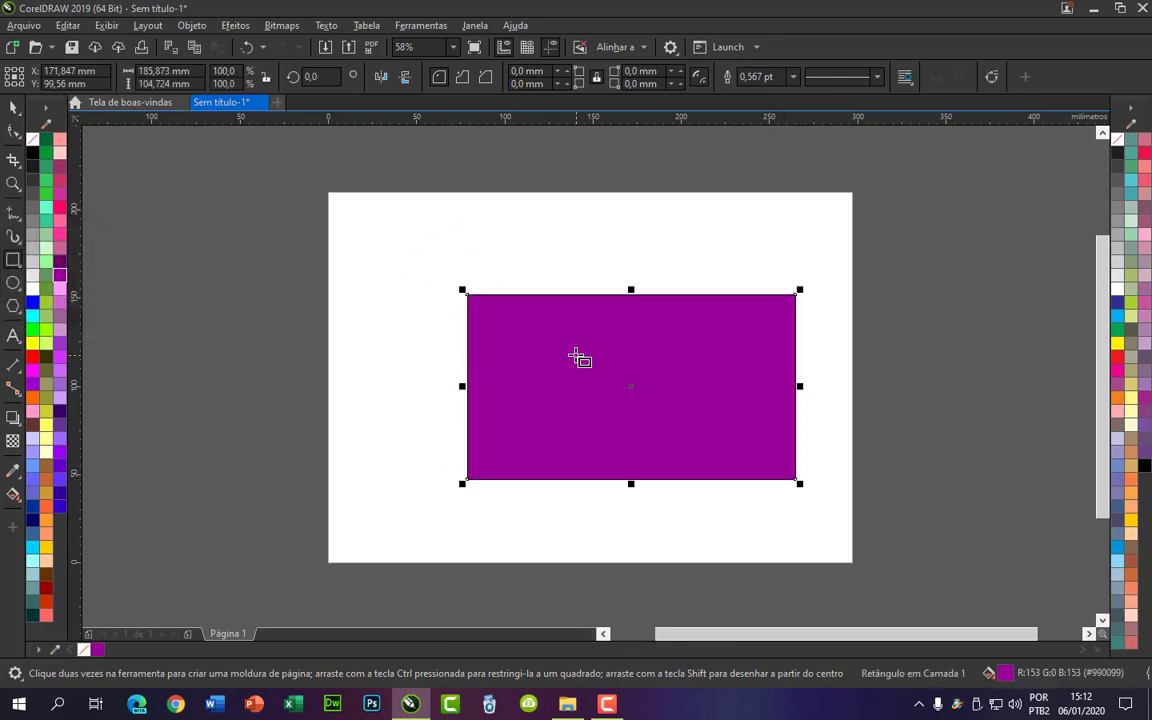
key(space)
drag(594, 334, 548, 325)
key(p)
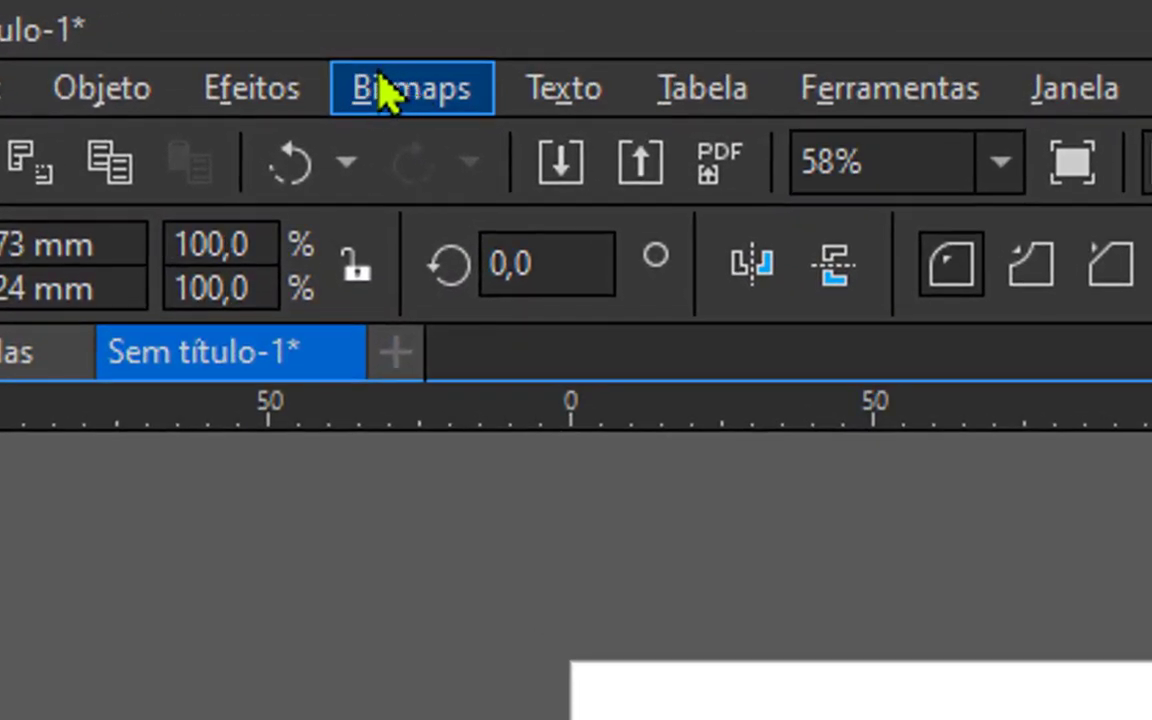
click(397, 100)
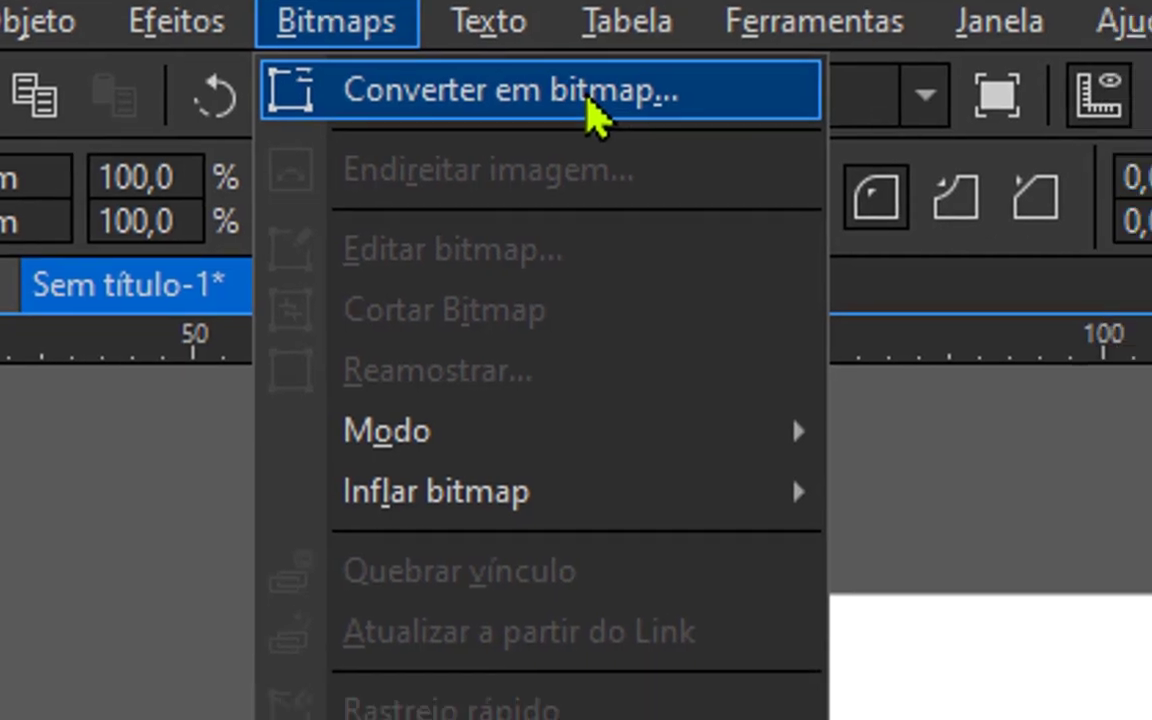
click(590, 100)
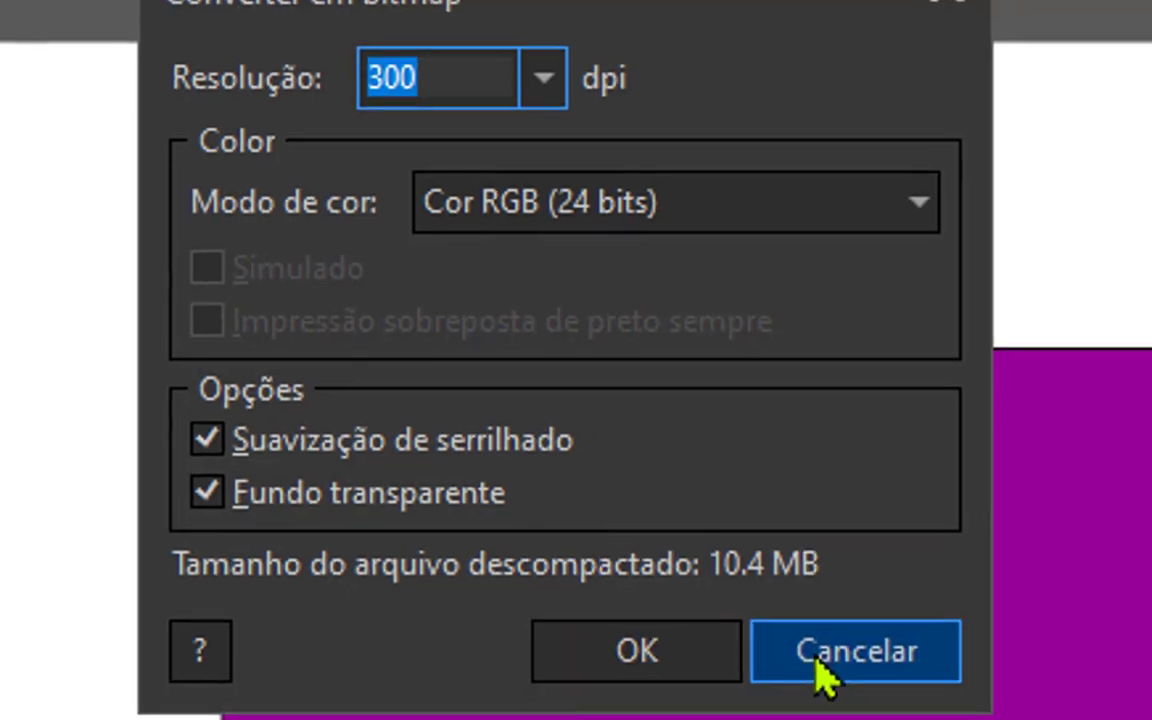
click(822, 676)
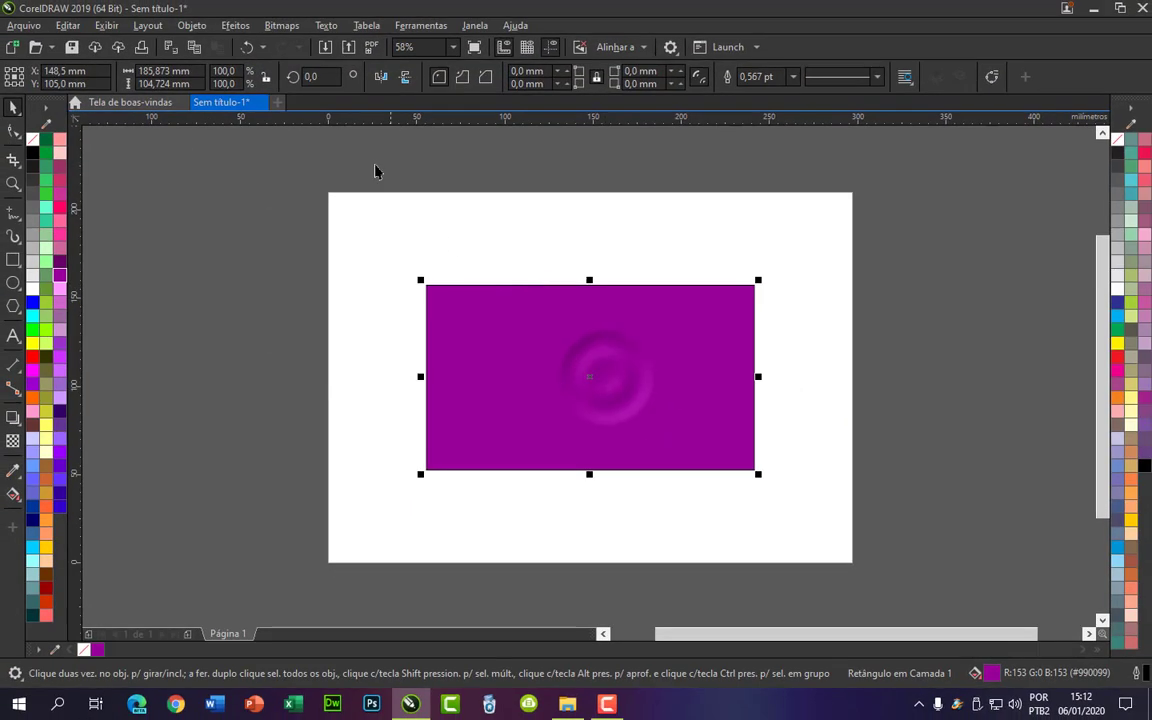
click(235, 25)
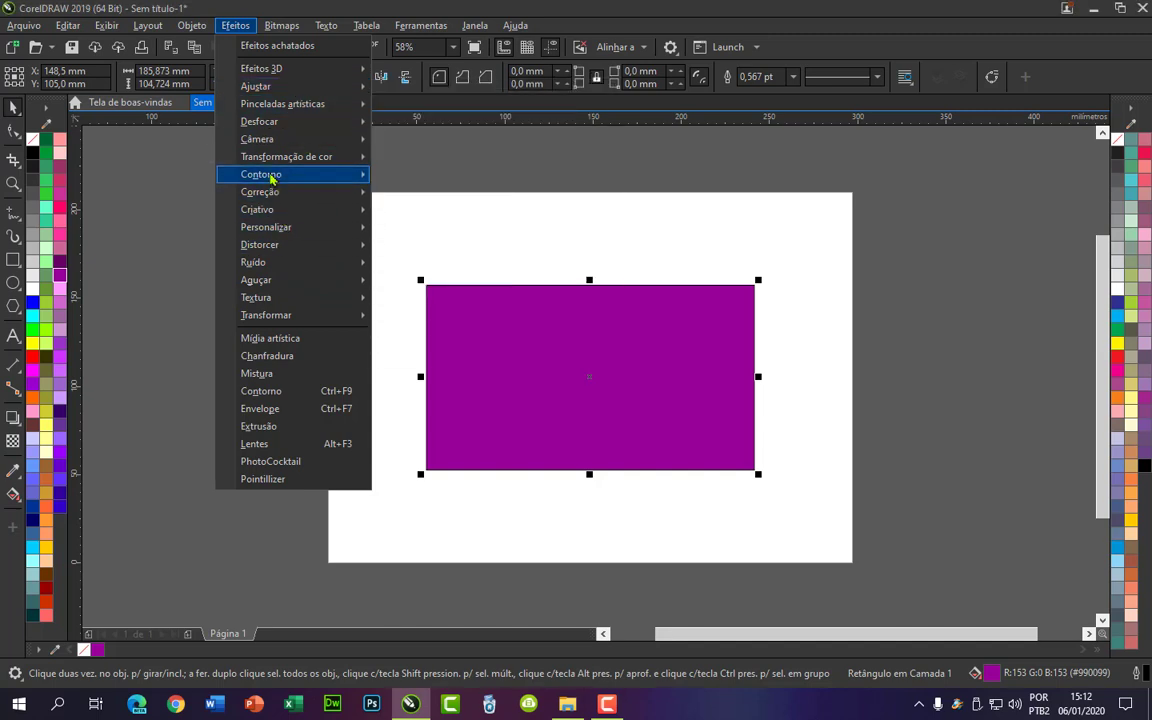
mouse_move(278, 284)
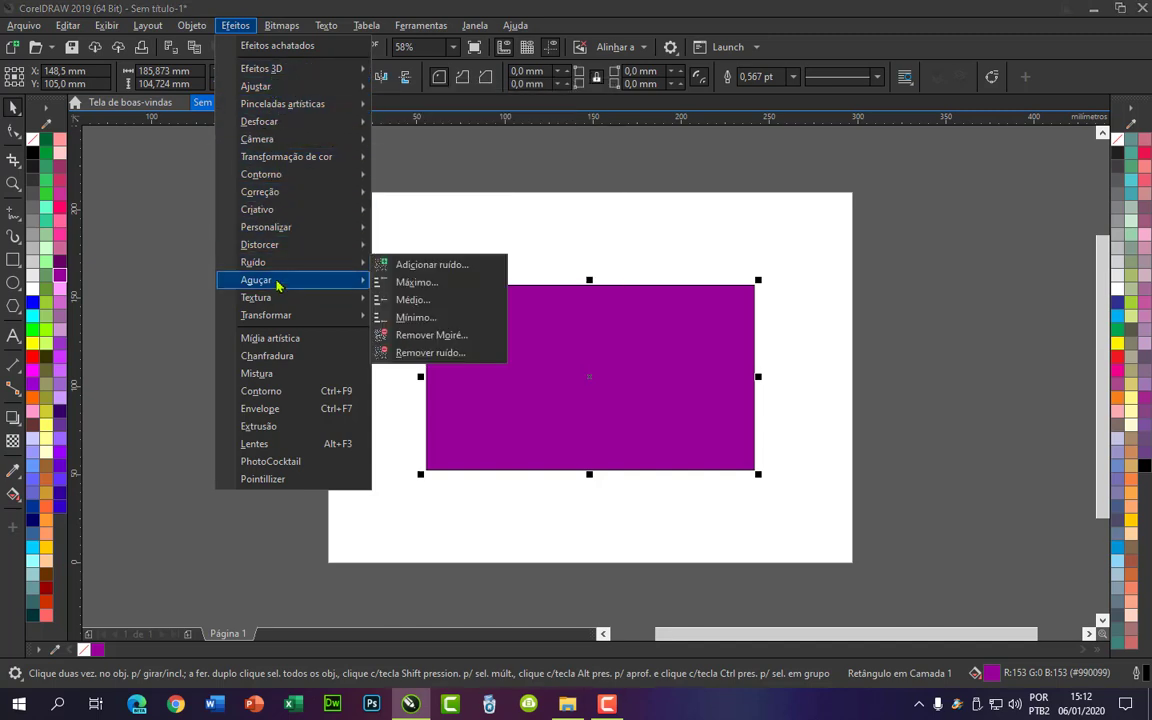
click(620, 317)
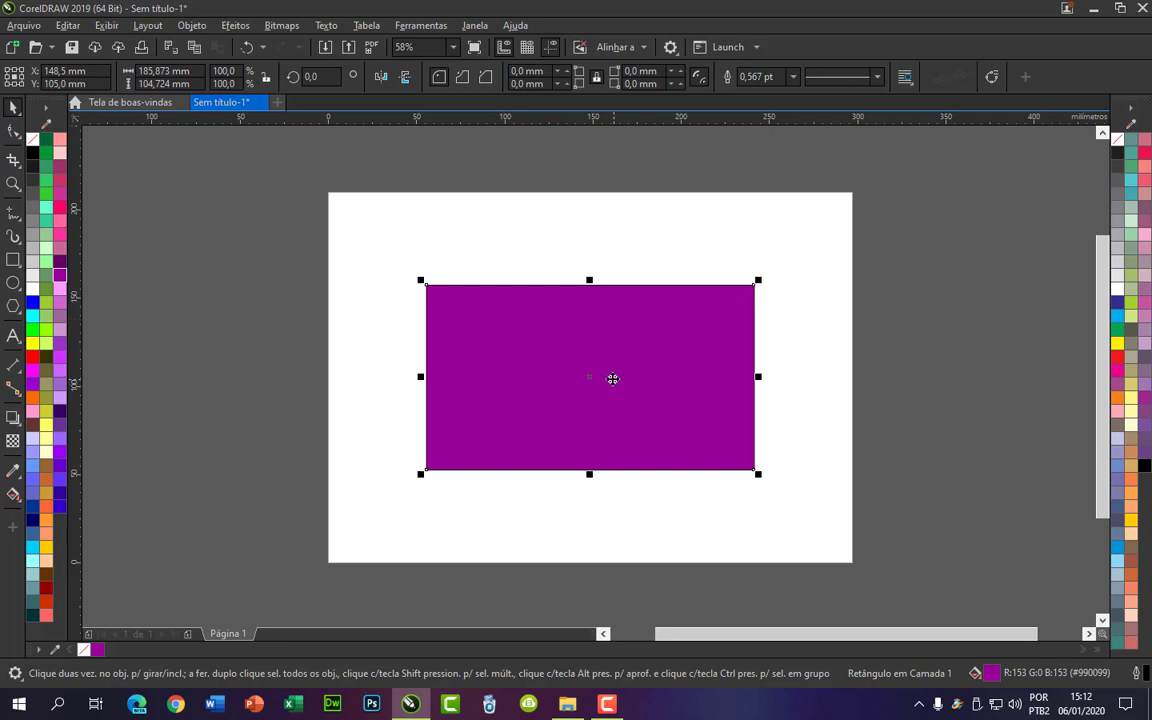
Step: Start the Page Curl (Enrolar página) 3D effect on the purple rectangle, keeping the previewed curl in view
scroll(610, 377, up, 2)
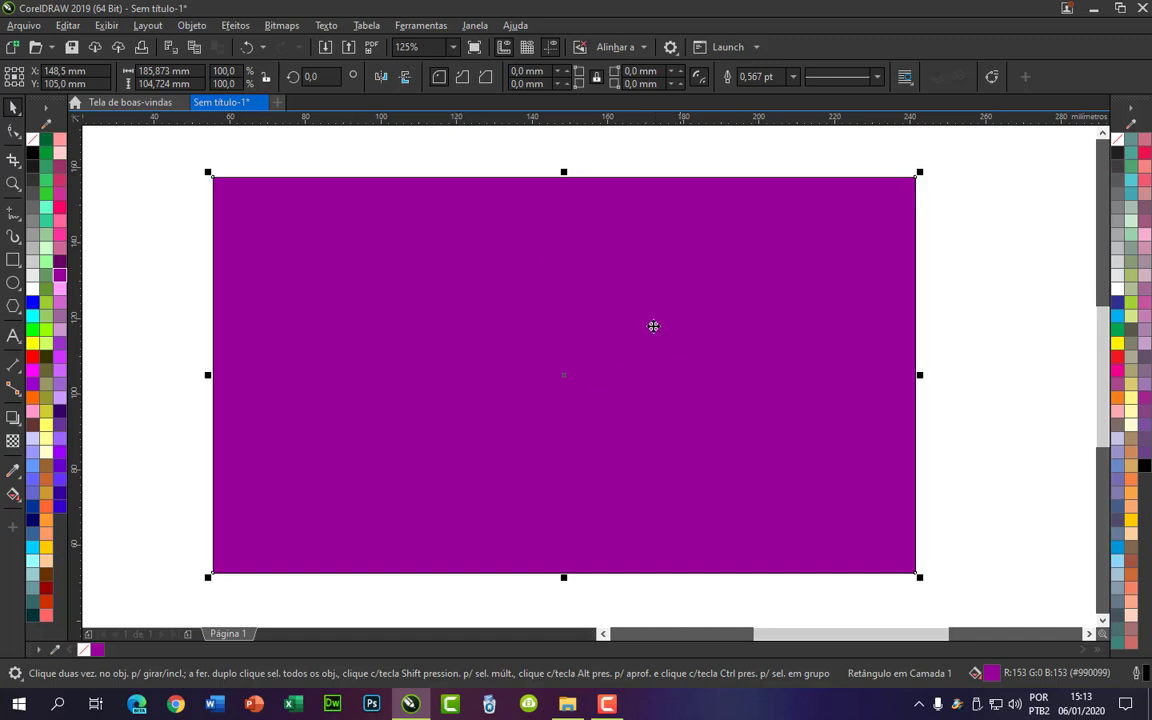
click(237, 27)
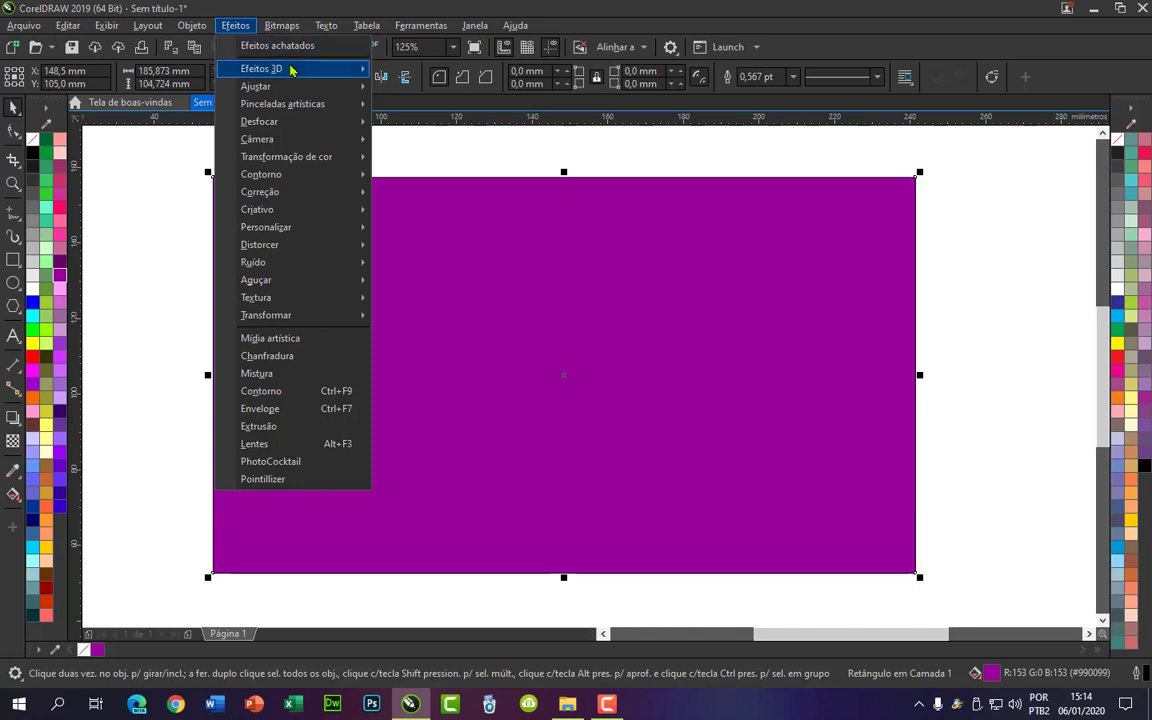
mouse_move(292, 69)
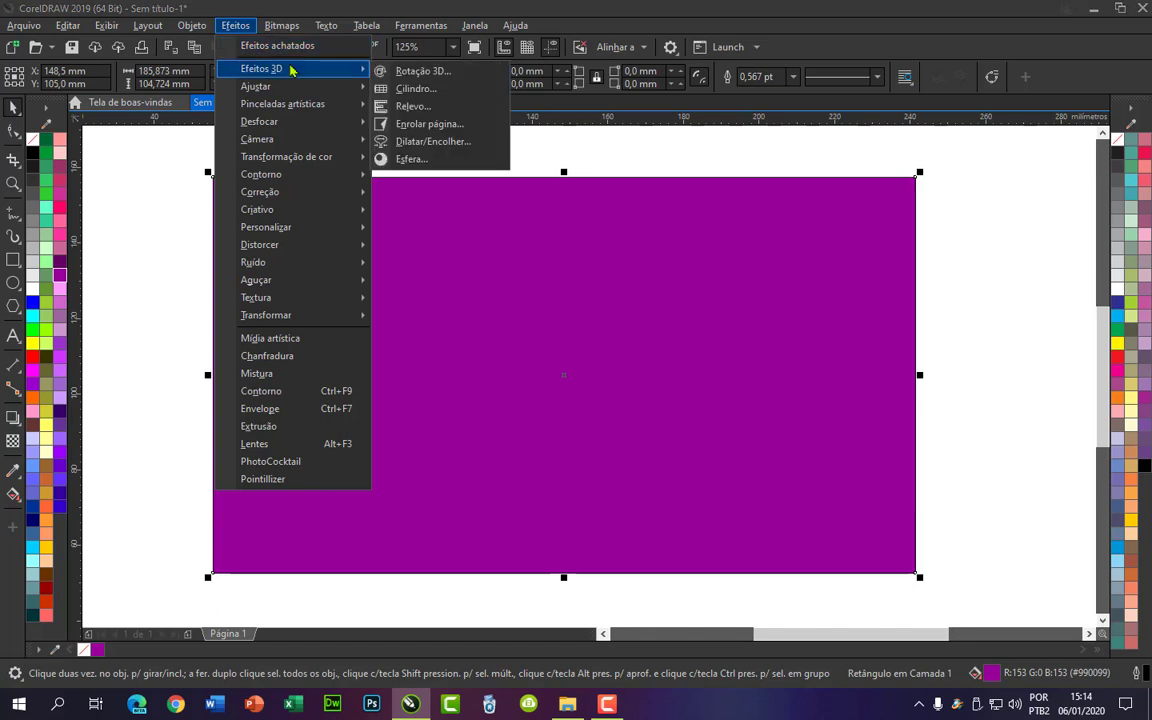
click(443, 127)
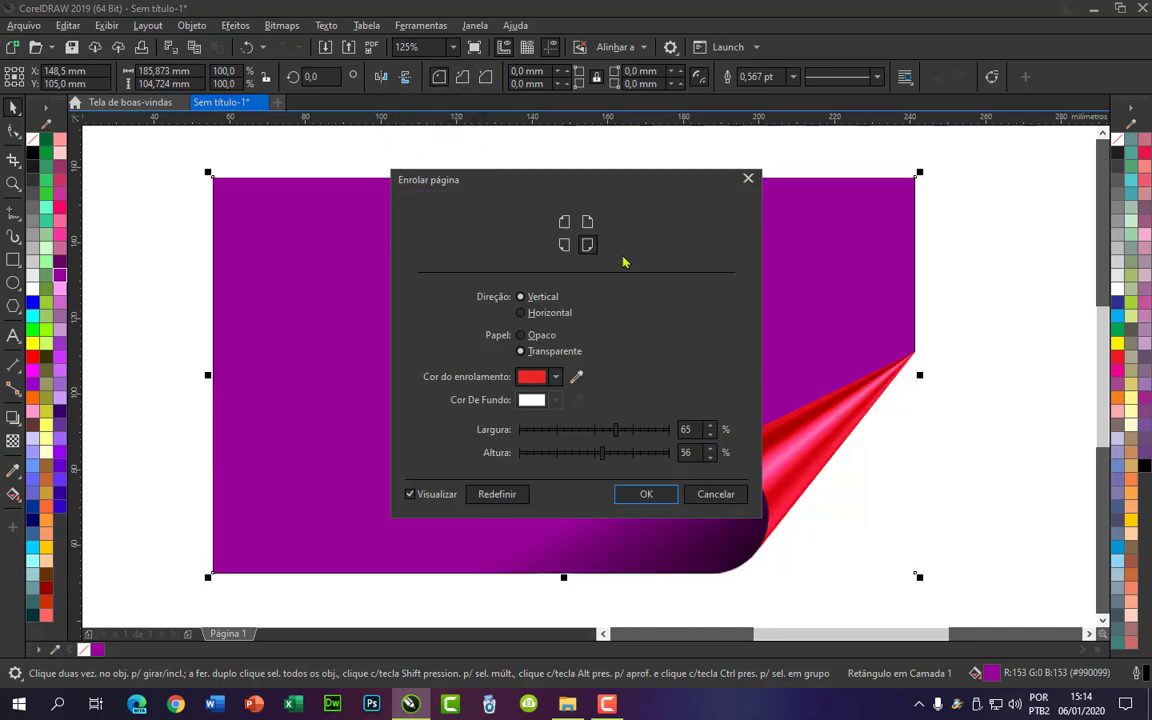
drag(609, 181, 462, 170)
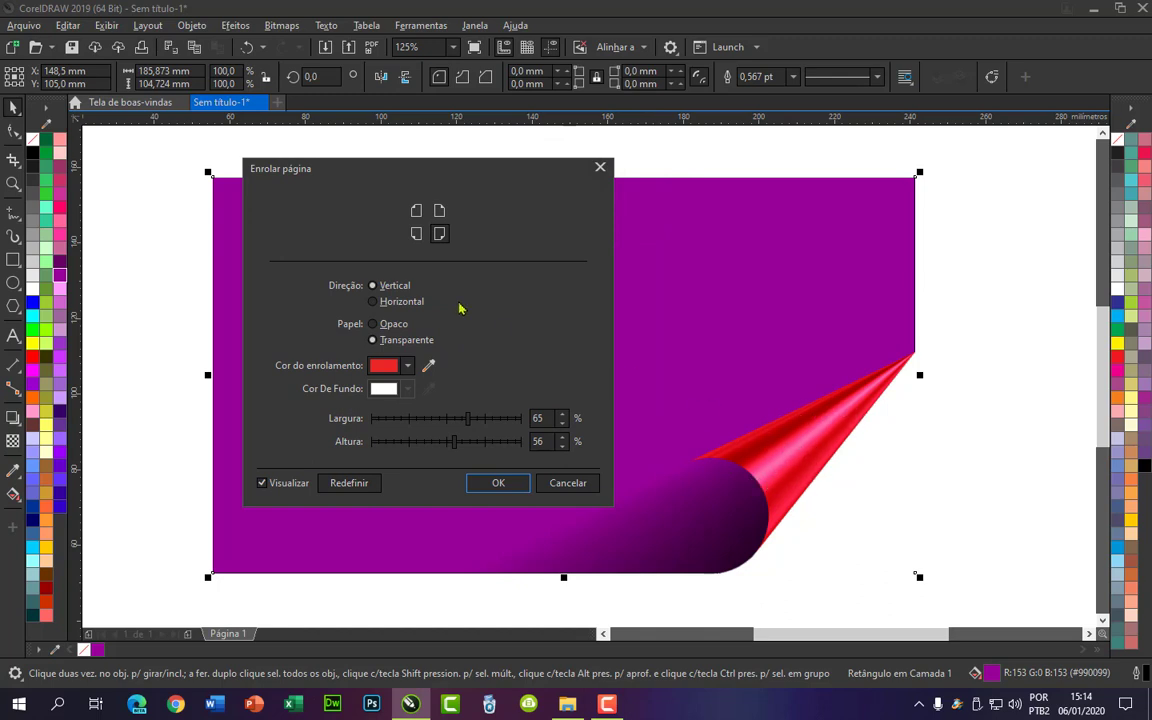
Step: Try the page curl on each corner of the rectangle and set it to the upper-left corner
click(417, 211)
drag(442, 175, 673, 177)
click(670, 213)
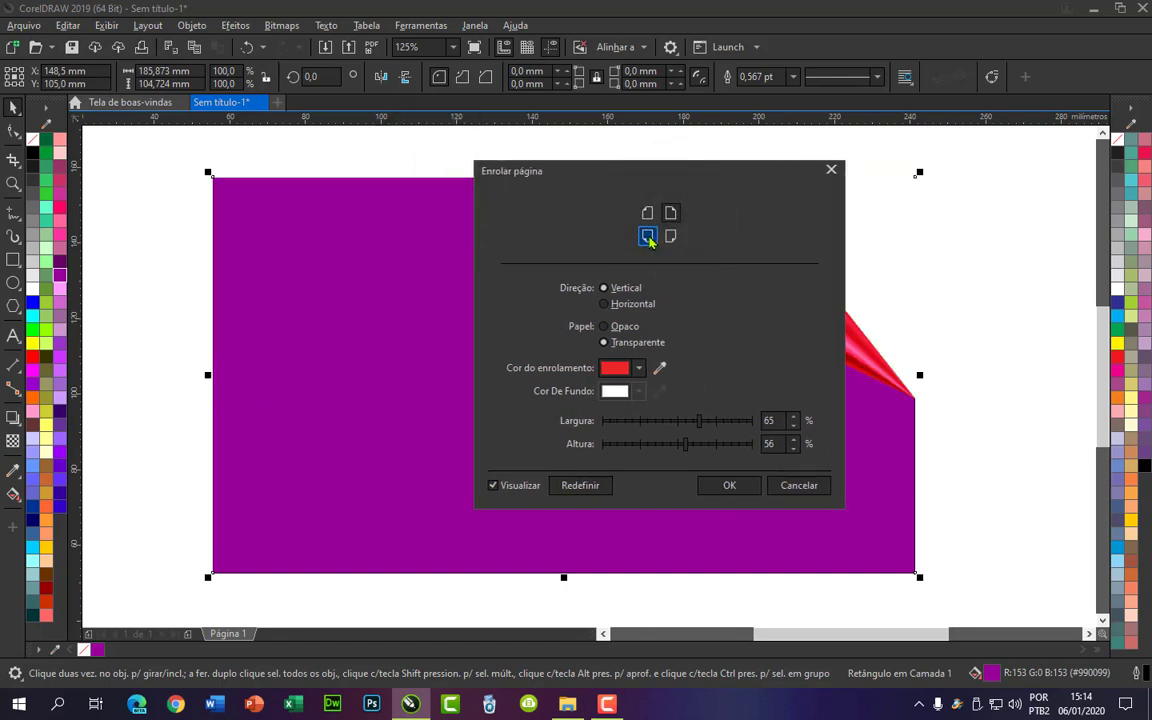
click(648, 236)
click(670, 236)
click(648, 213)
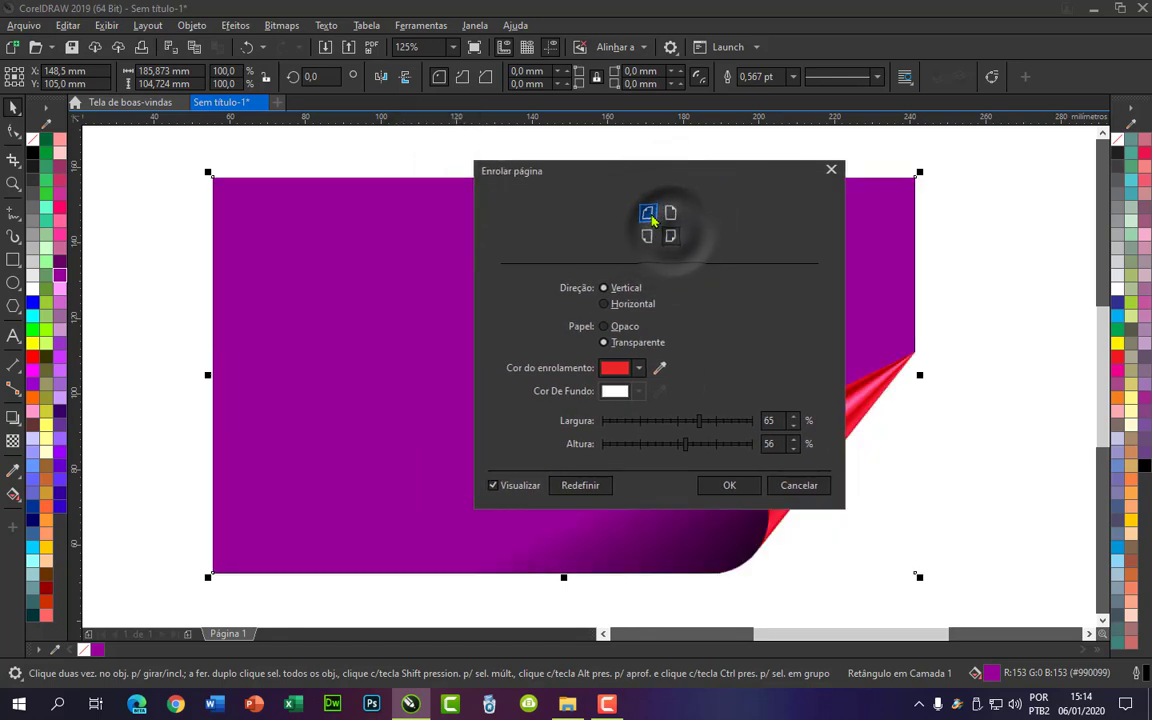
drag(650, 175, 692, 140)
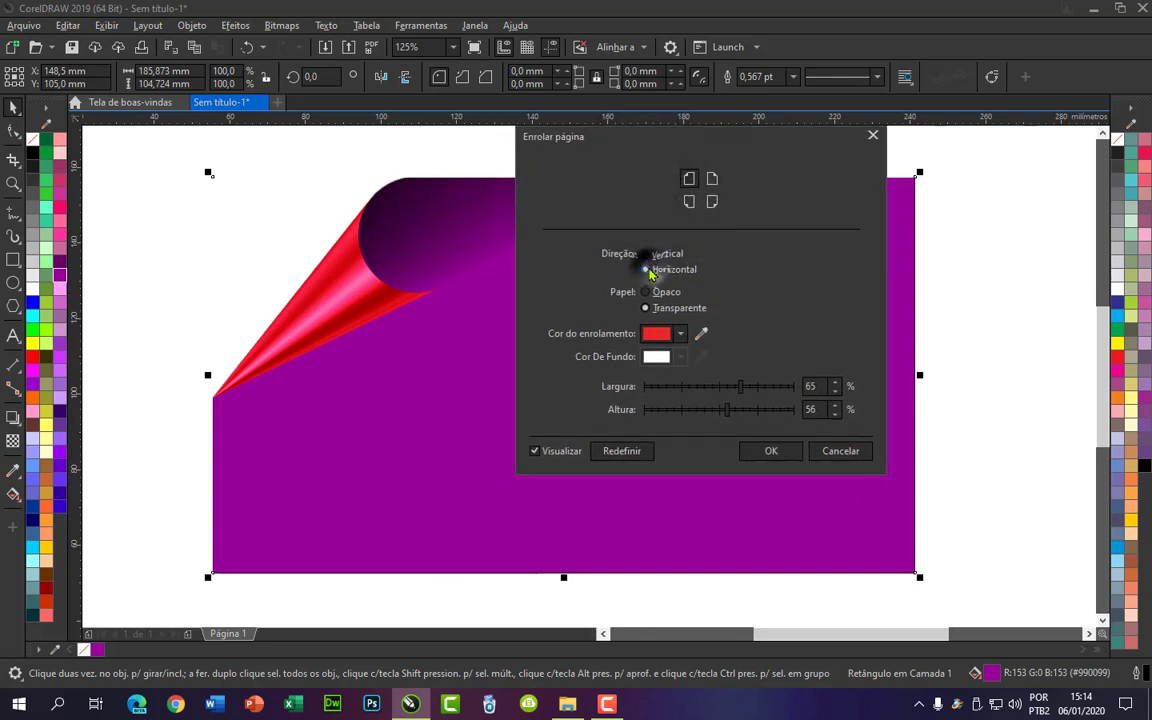
Step: Compare the opaque and transparent paper options for the curl and set the paper to Opaco
mouse_move(664, 140)
mouse_down()
mouse_move(947, 158)
mouse_move(677, 158)
mouse_up()
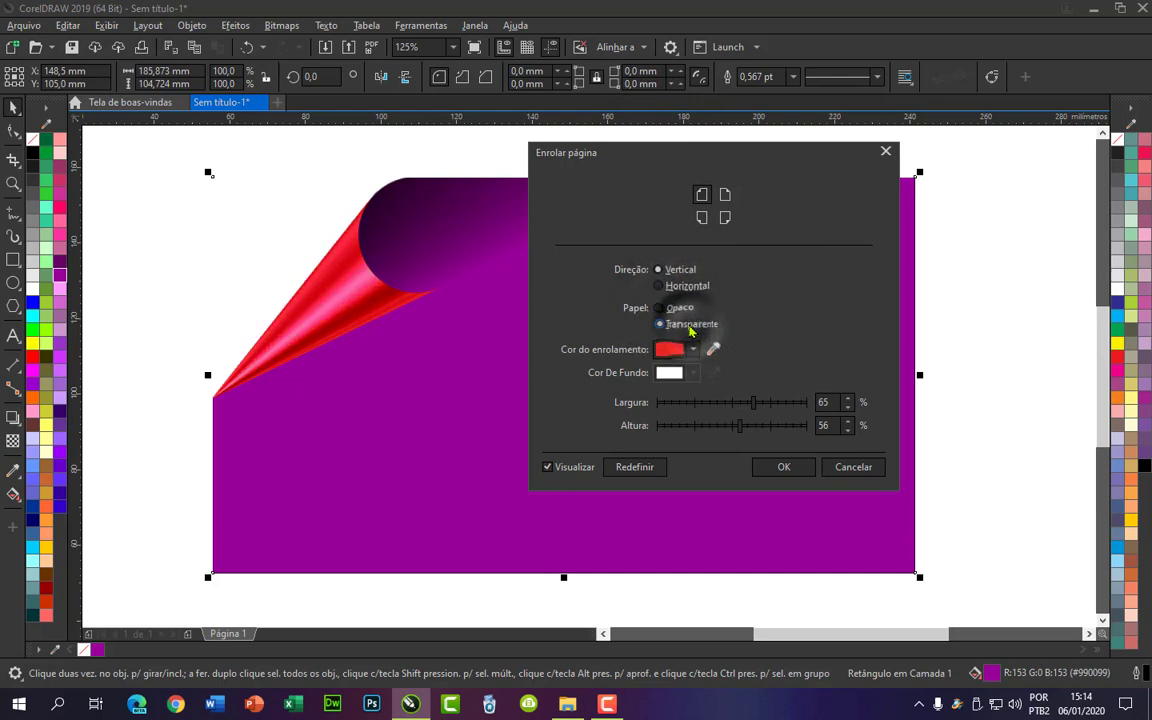
click(684, 309)
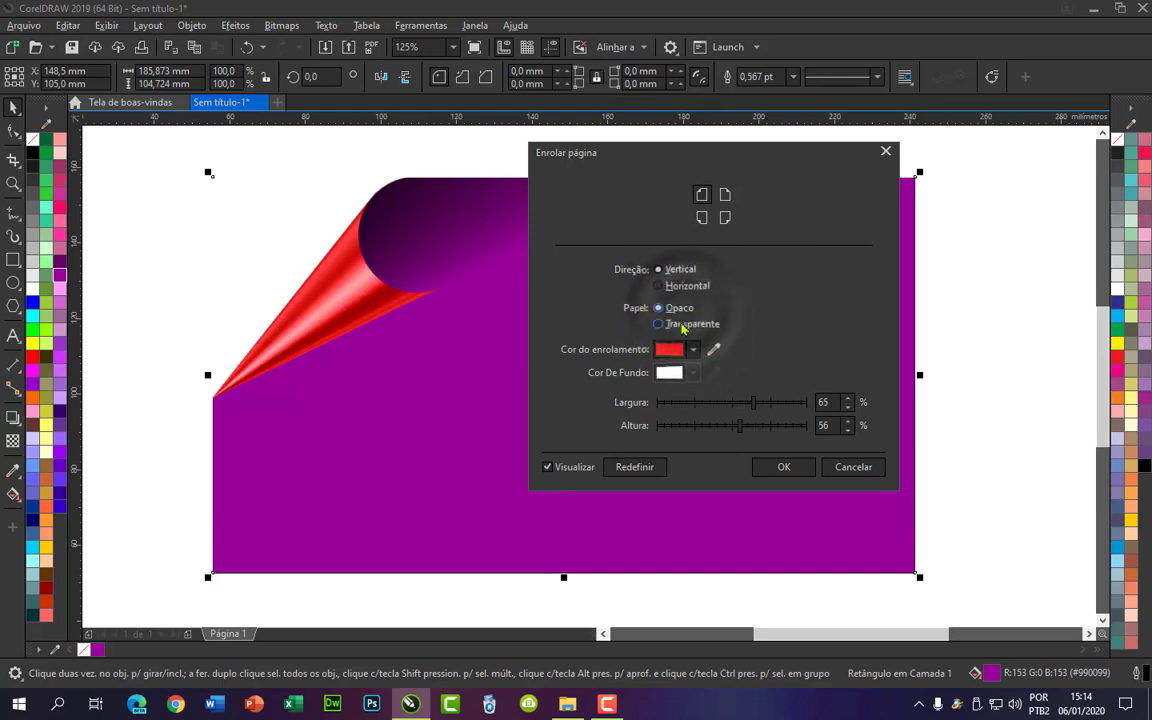
click(690, 322)
click(679, 309)
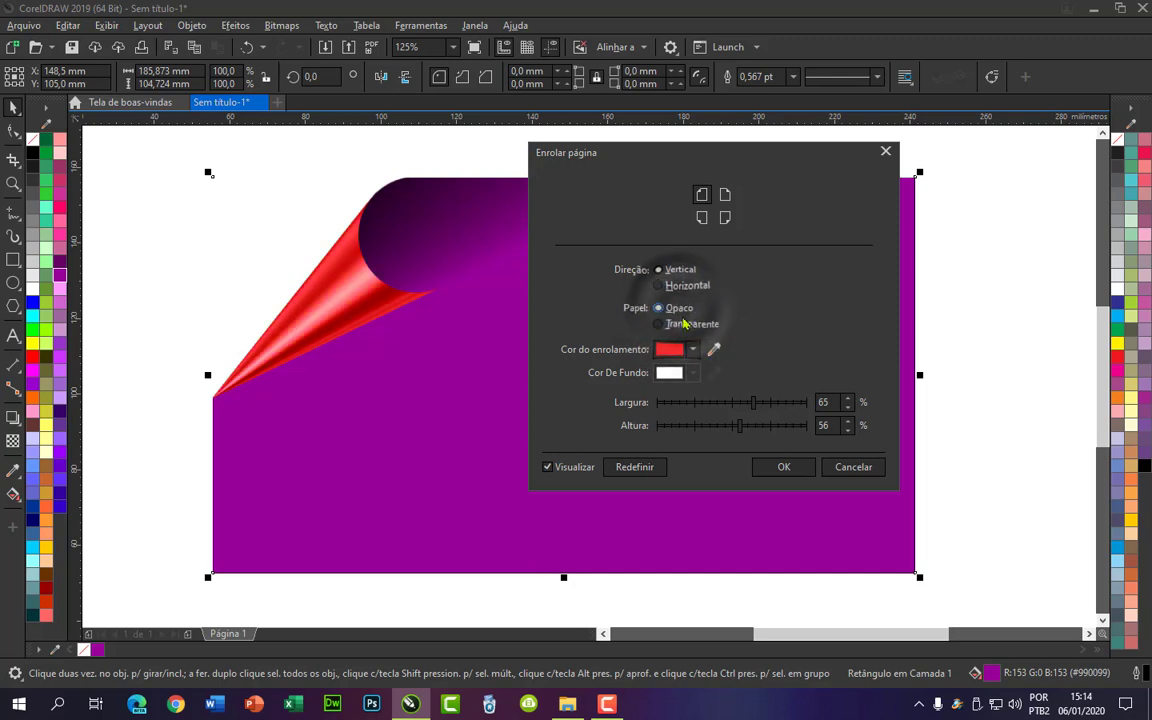
click(683, 324)
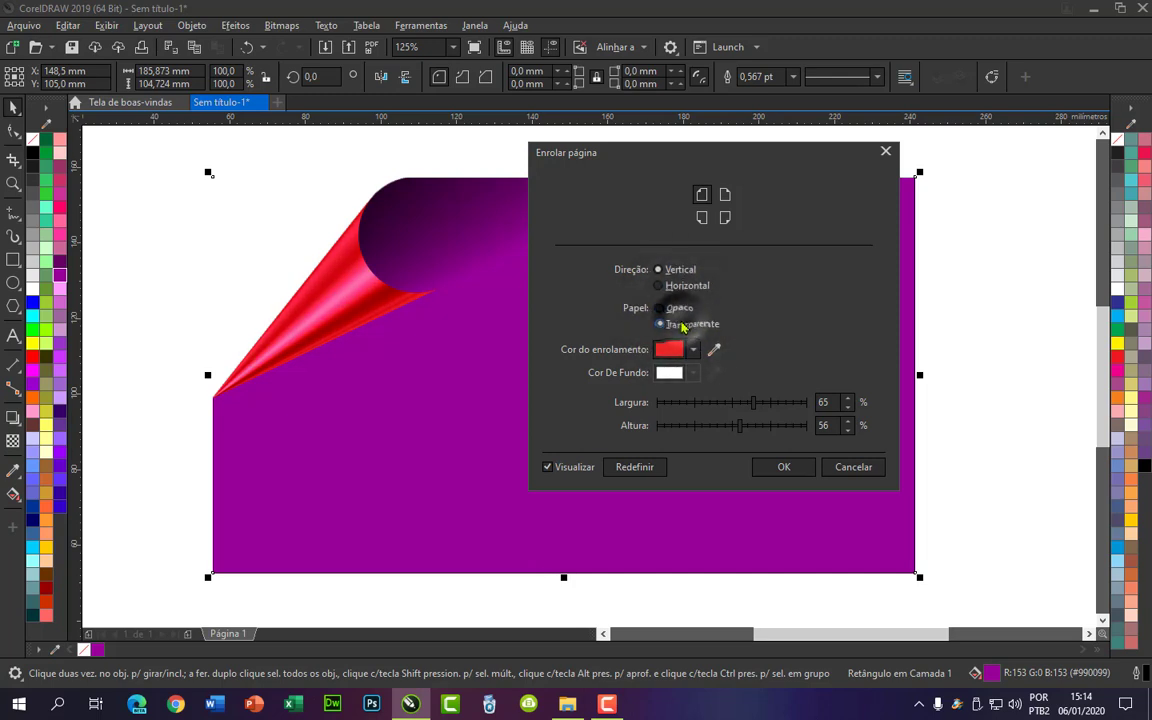
click(684, 309)
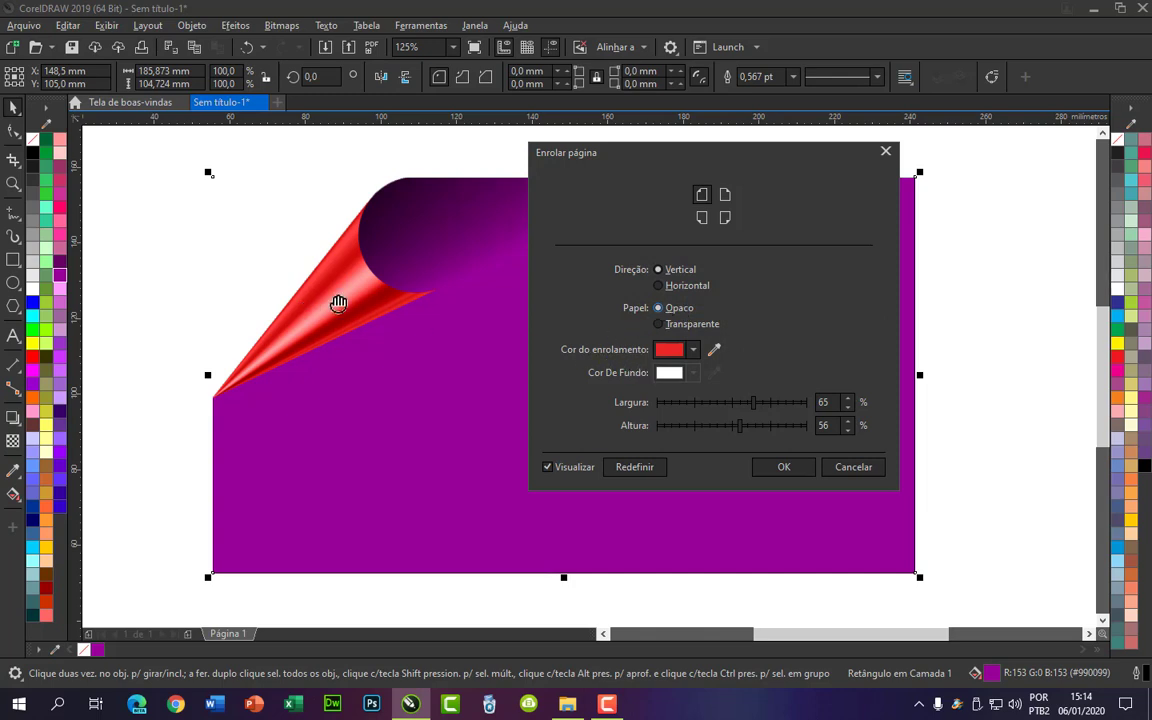
Step: Set the curl color to light gray (#ABABAB)
click(693, 349)
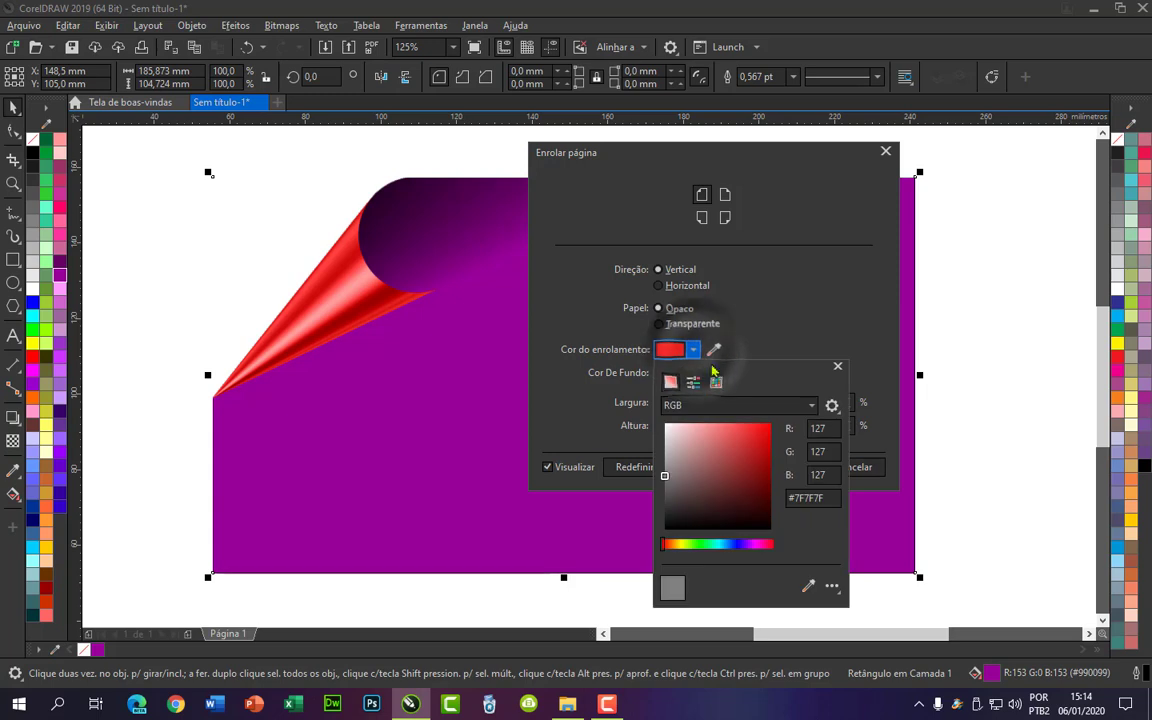
click(730, 432)
click(690, 452)
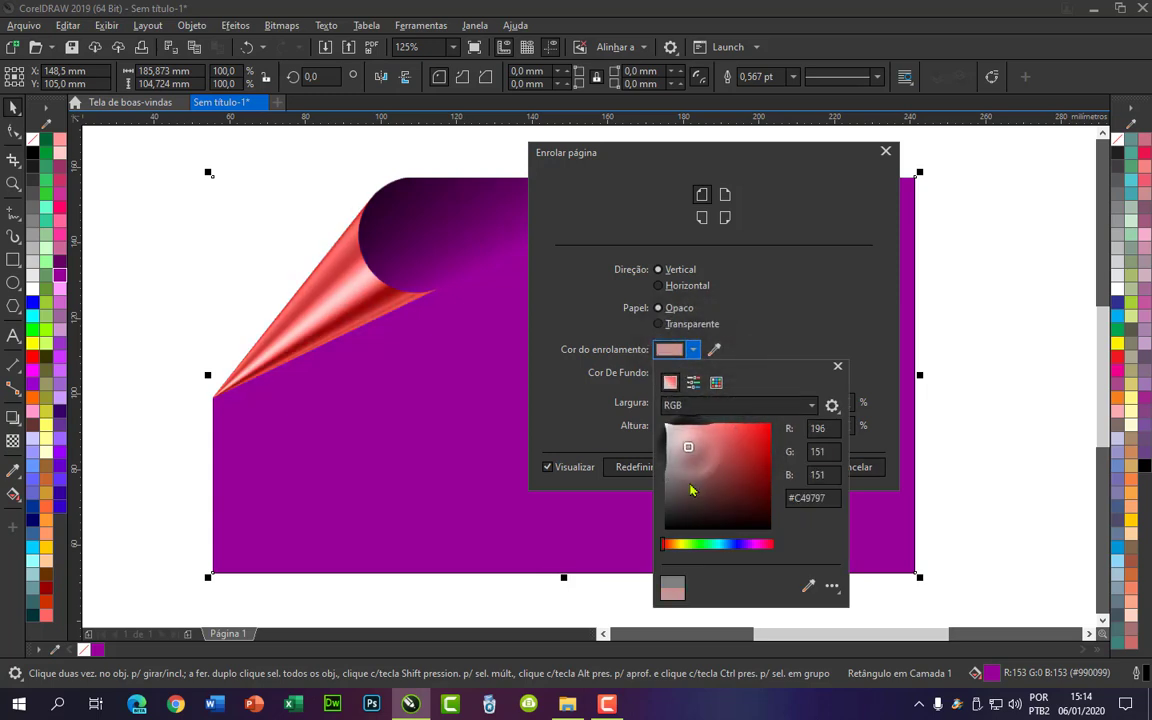
click(689, 484)
drag(689, 484, 664, 458)
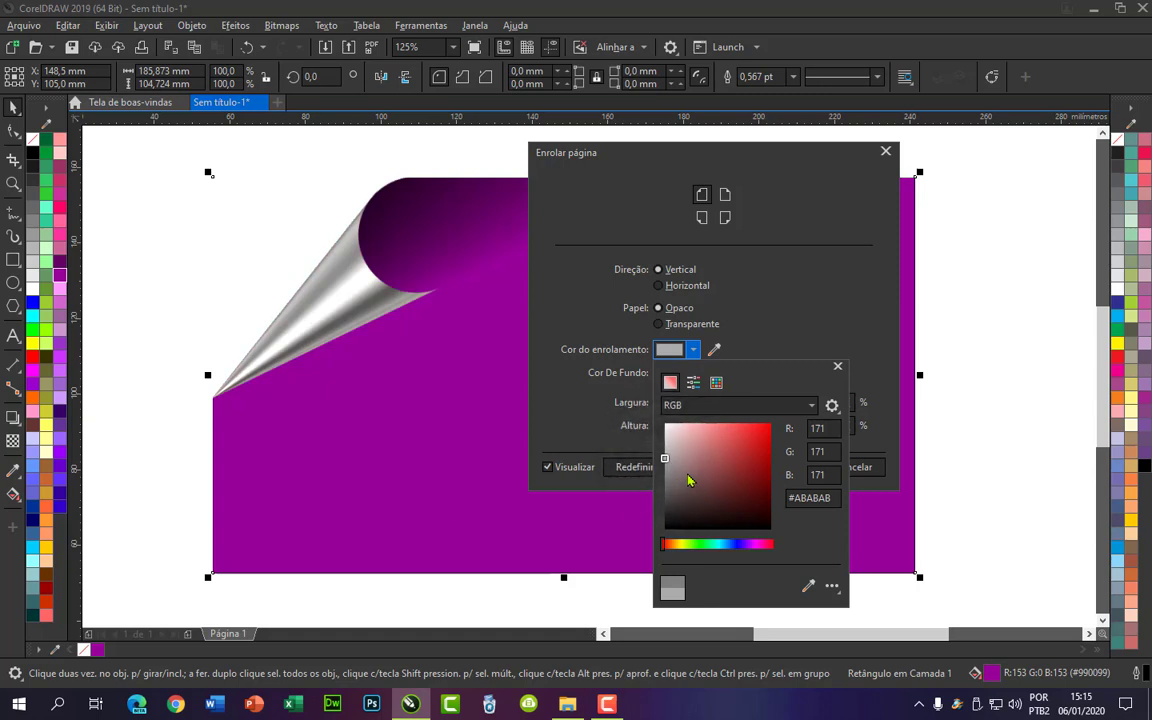
click(770, 324)
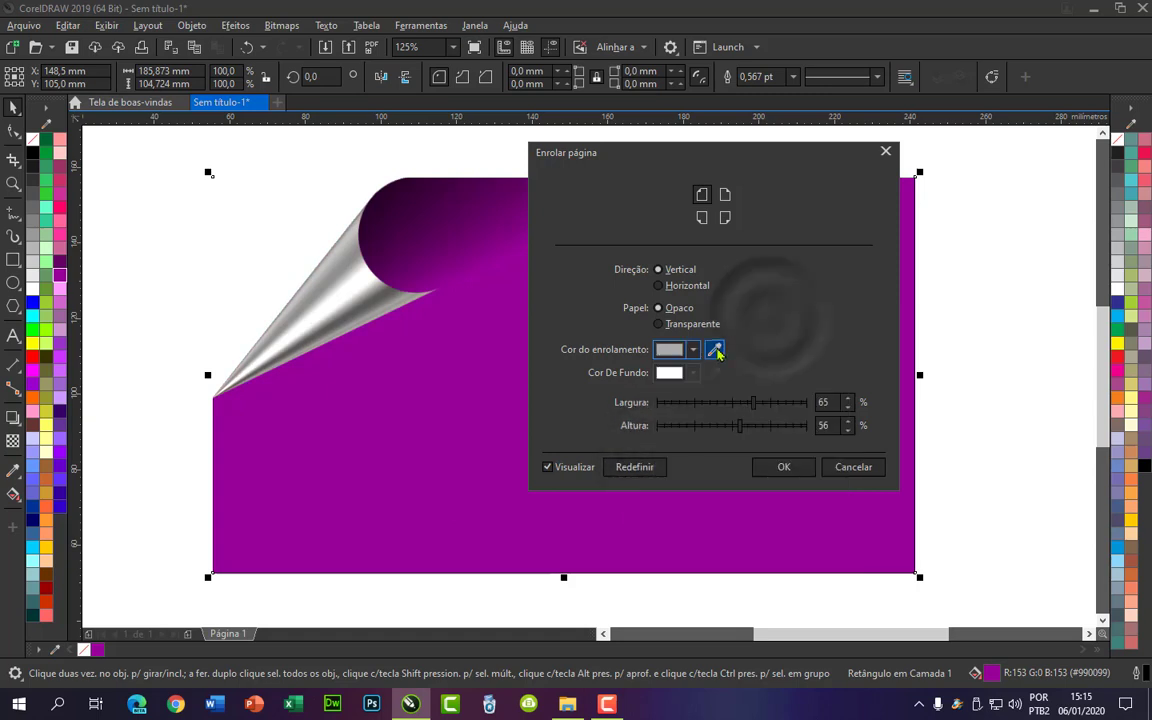
Step: Sample the rectangle's purple as the curl color and apply the page curl with 71% width and 54% height
click(716, 351)
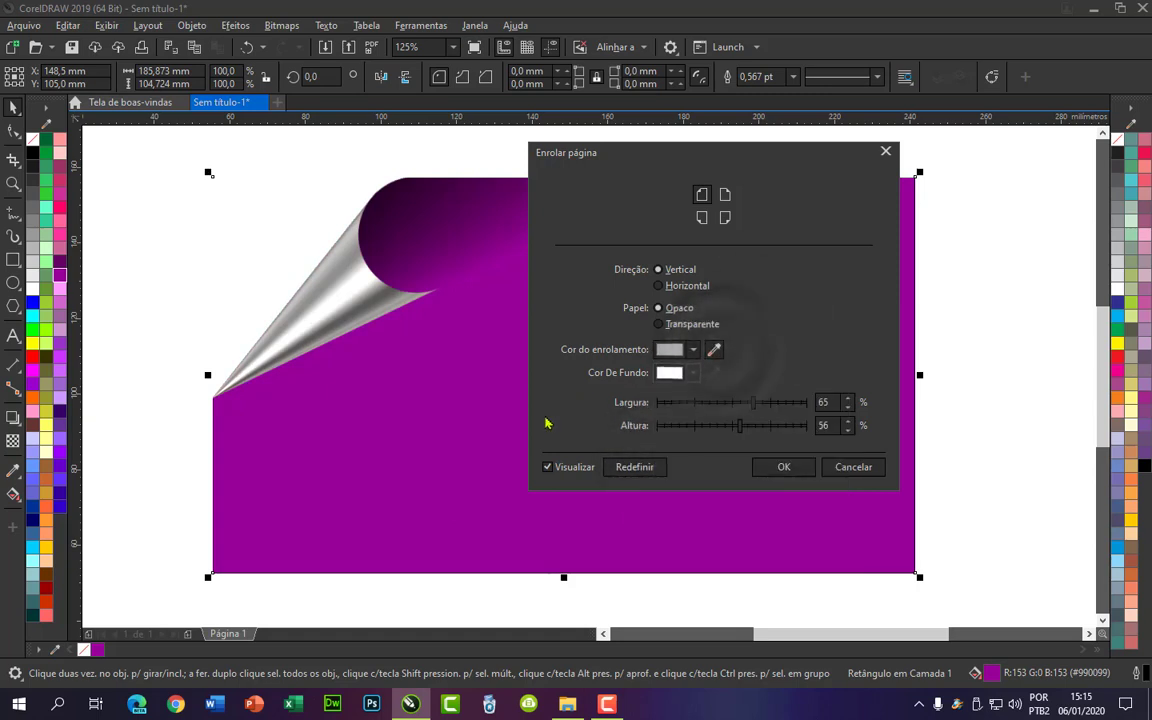
click(459, 432)
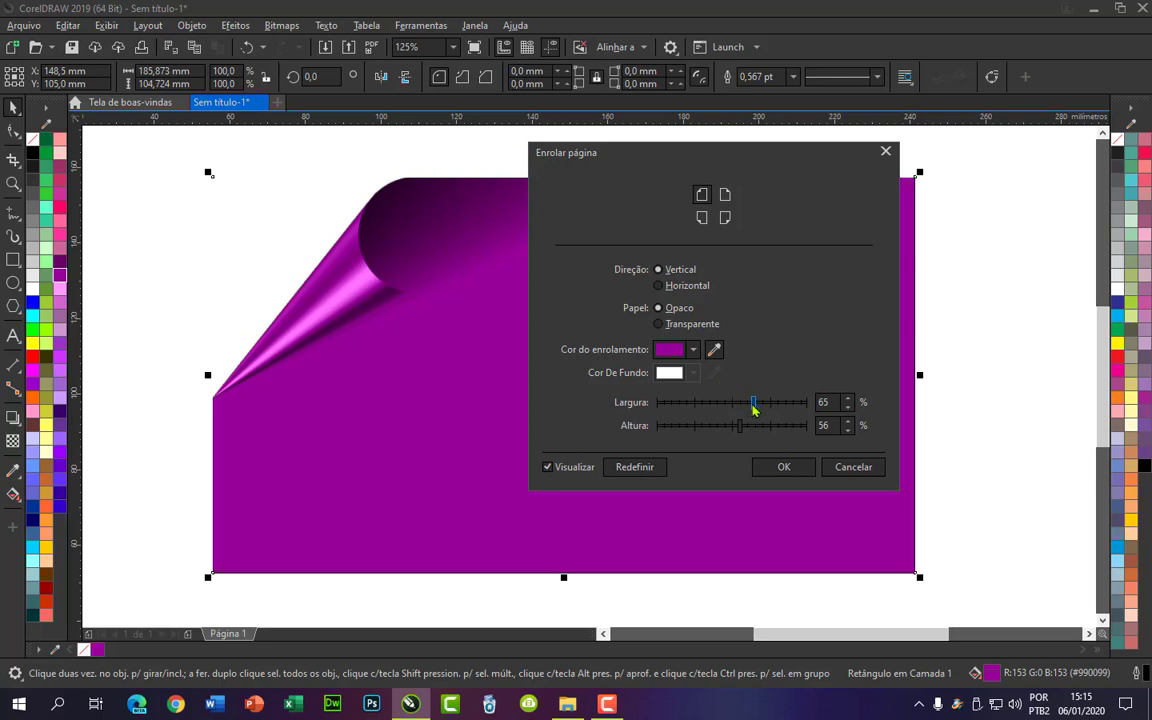
mouse_move(763, 408)
mouse_down()
mouse_move(710, 404)
mouse_move(741, 408)
mouse_move(771, 432)
mouse_move(710, 432)
mouse_move(738, 432)
mouse_move(765, 406)
mouse_up()
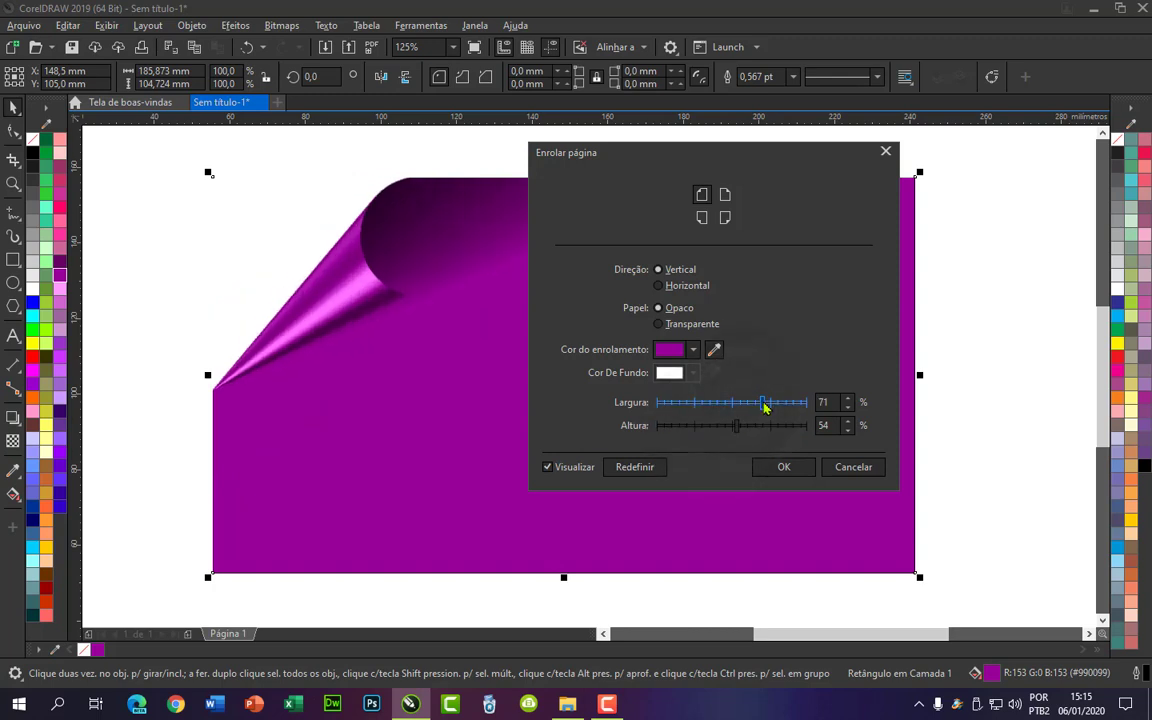
click(782, 467)
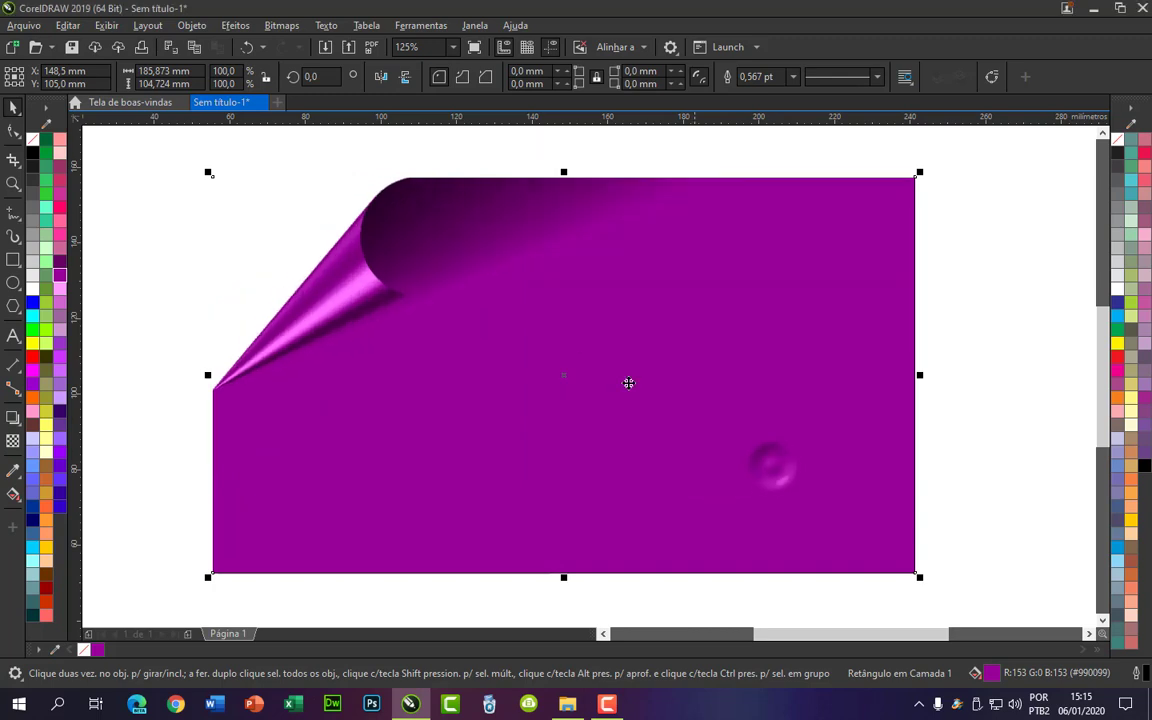
scroll(600, 370, down, 2)
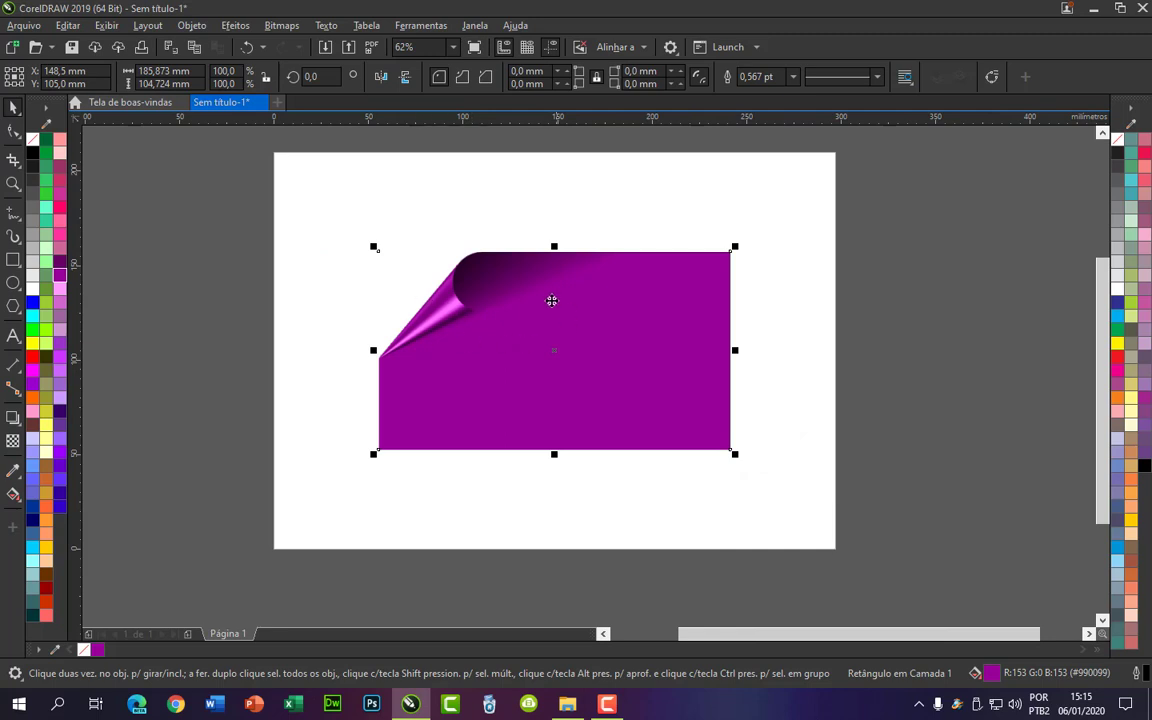
scroll(454, 271, up, 2)
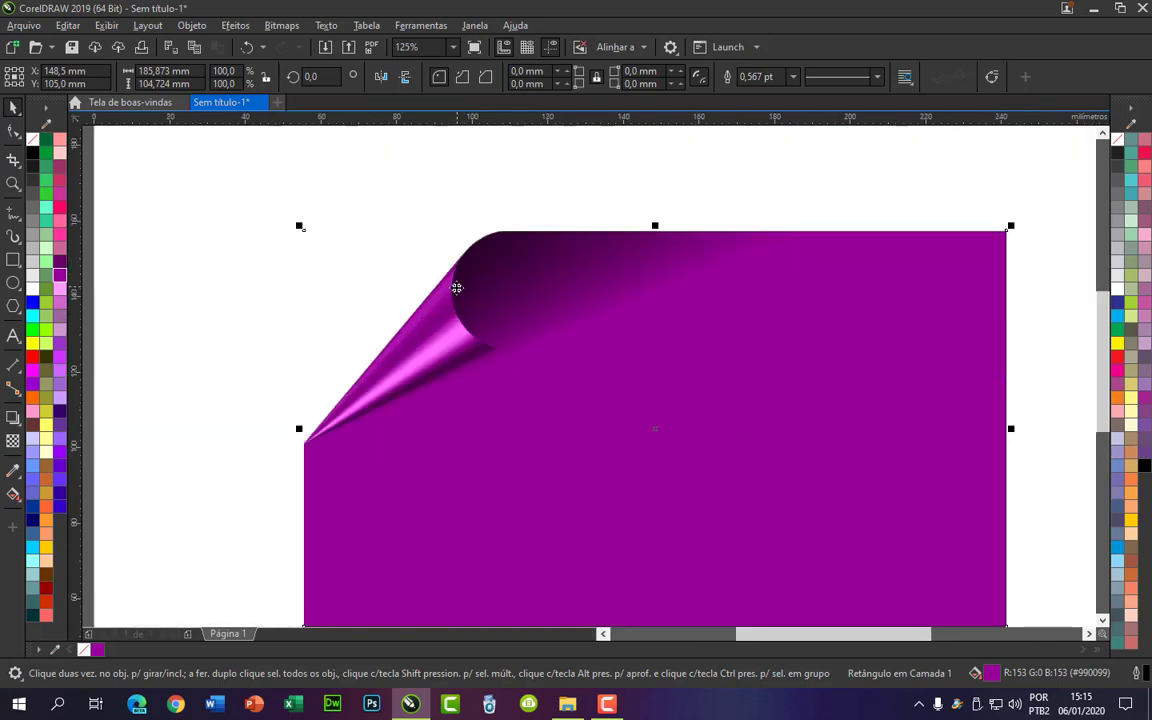
scroll(455, 330, up, 4)
scroll(459, 332, down, 2)
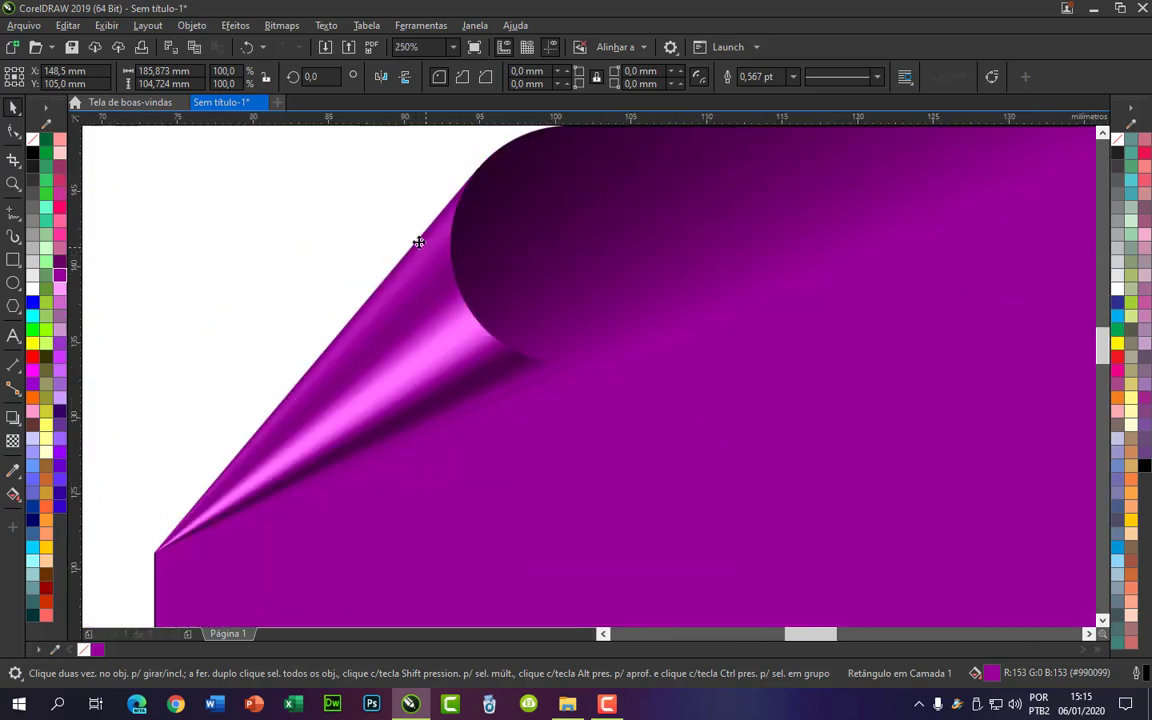
Step: Examine the page curl's edges and shading on the purple rectangle up close and at full-page scale
scroll(419, 240, up, 2)
scroll(421, 255, down, 4)
scroll(610, 198, up, 5)
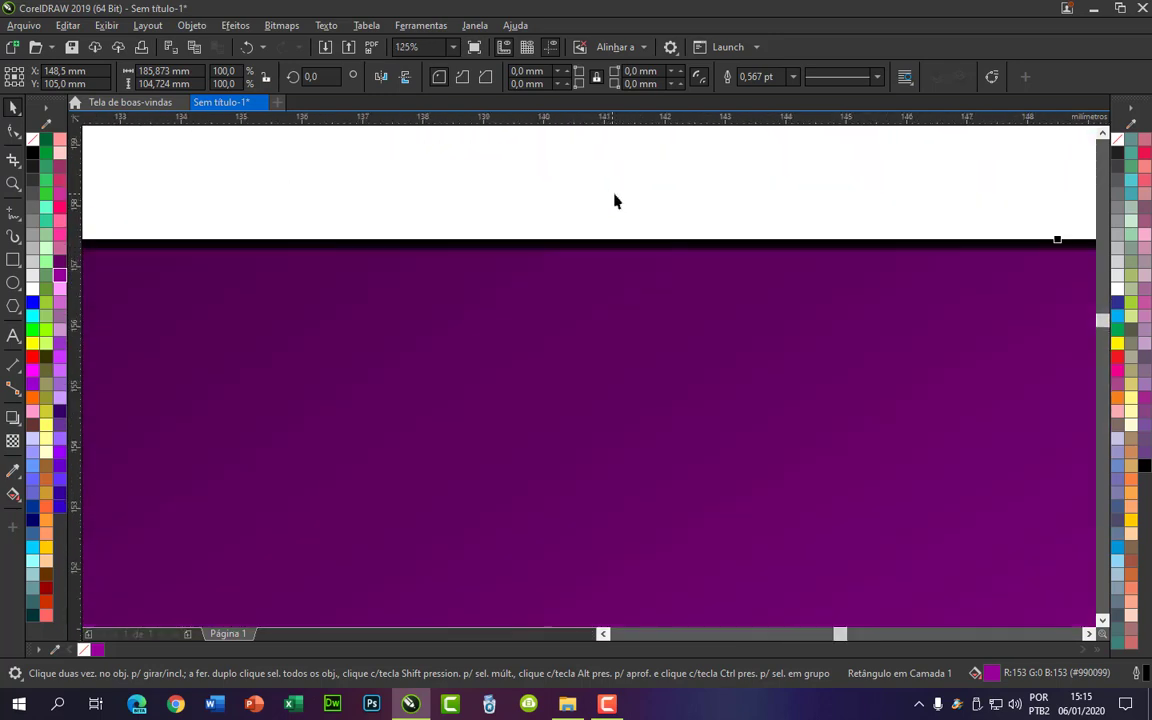
scroll(598, 242, down, 3)
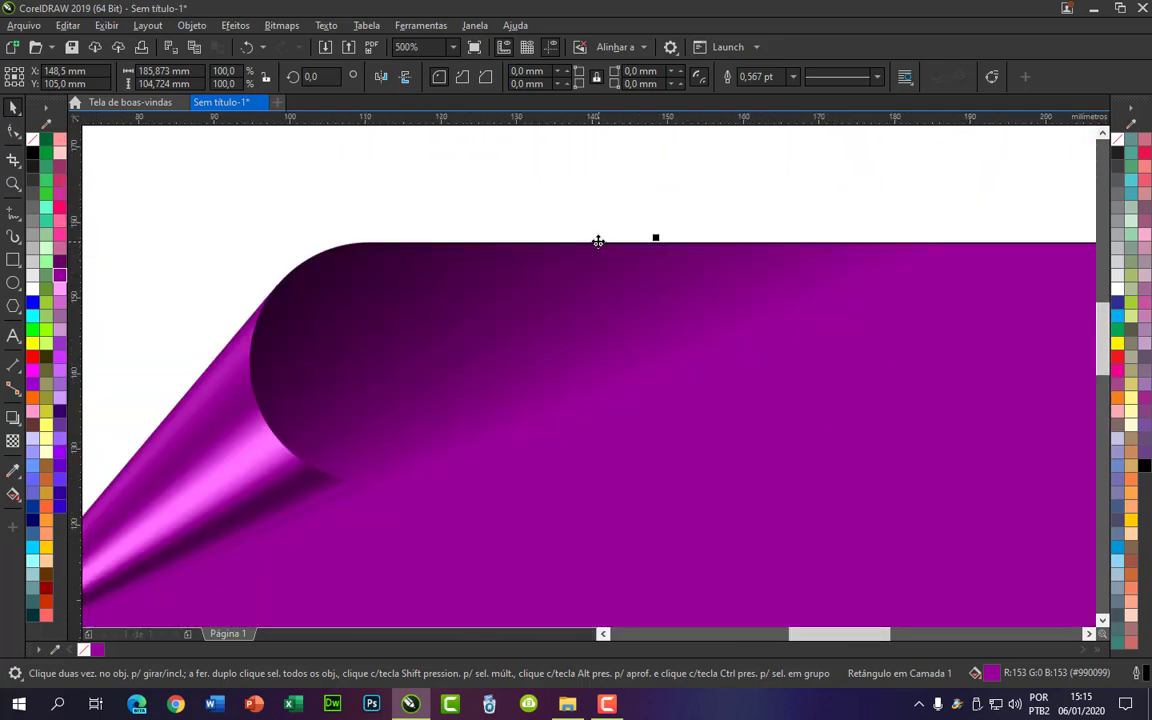
scroll(598, 242, down, 5)
scroll(499, 300, up, 3)
scroll(581, 316, down, 4)
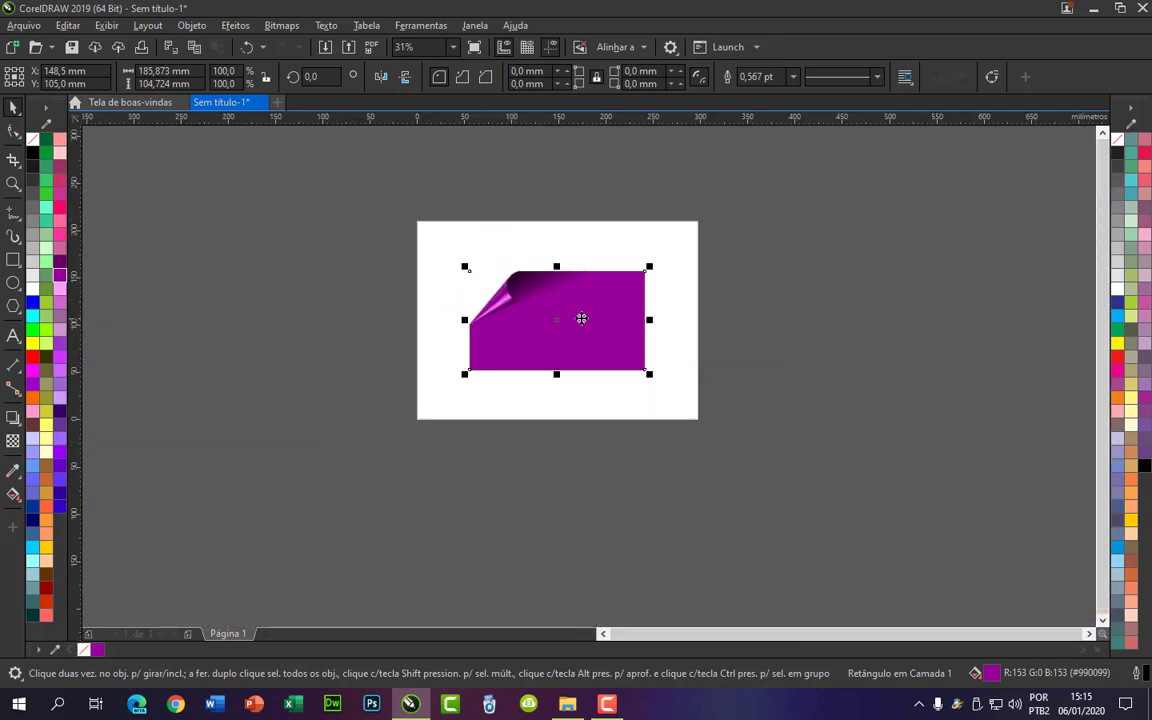
Step: Scale the curled purple rectangle down to about 91 × 51 mm and move it toward the page's upper right
scroll(590, 308, up, 3)
drag(634, 320, 780, 298)
drag(998, 176, 640, 380)
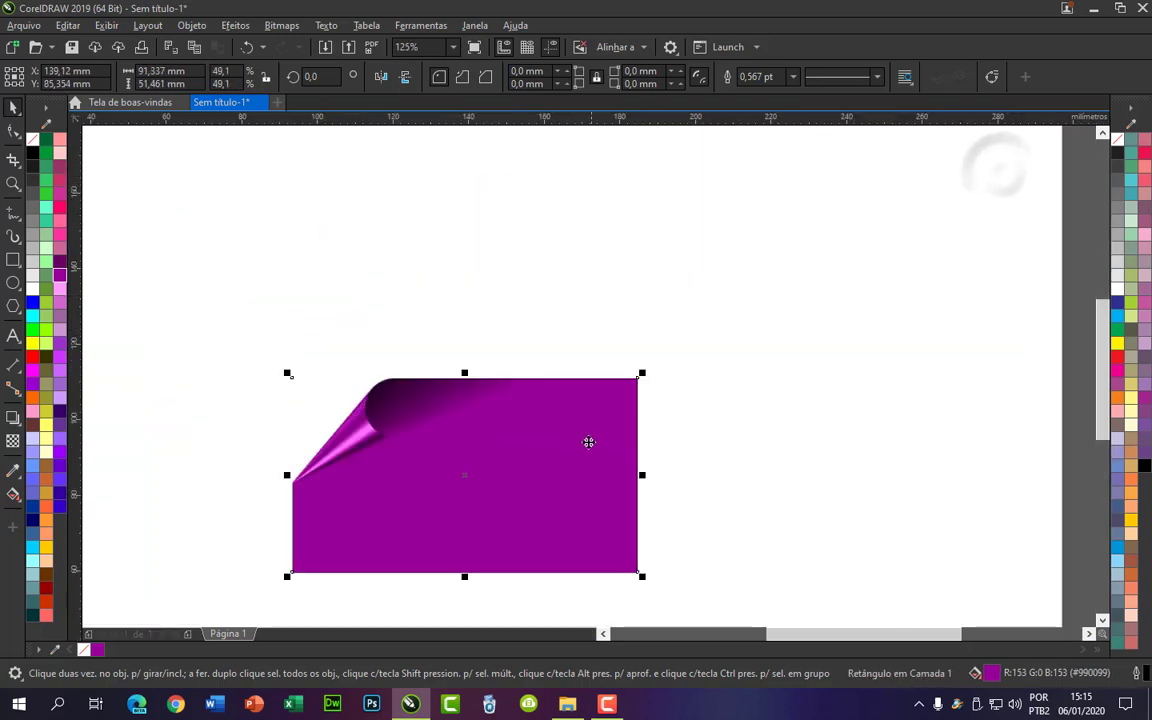
drag(590, 445, 881, 268)
scroll(750, 260, down, 2)
scroll(750, 260, up, 2)
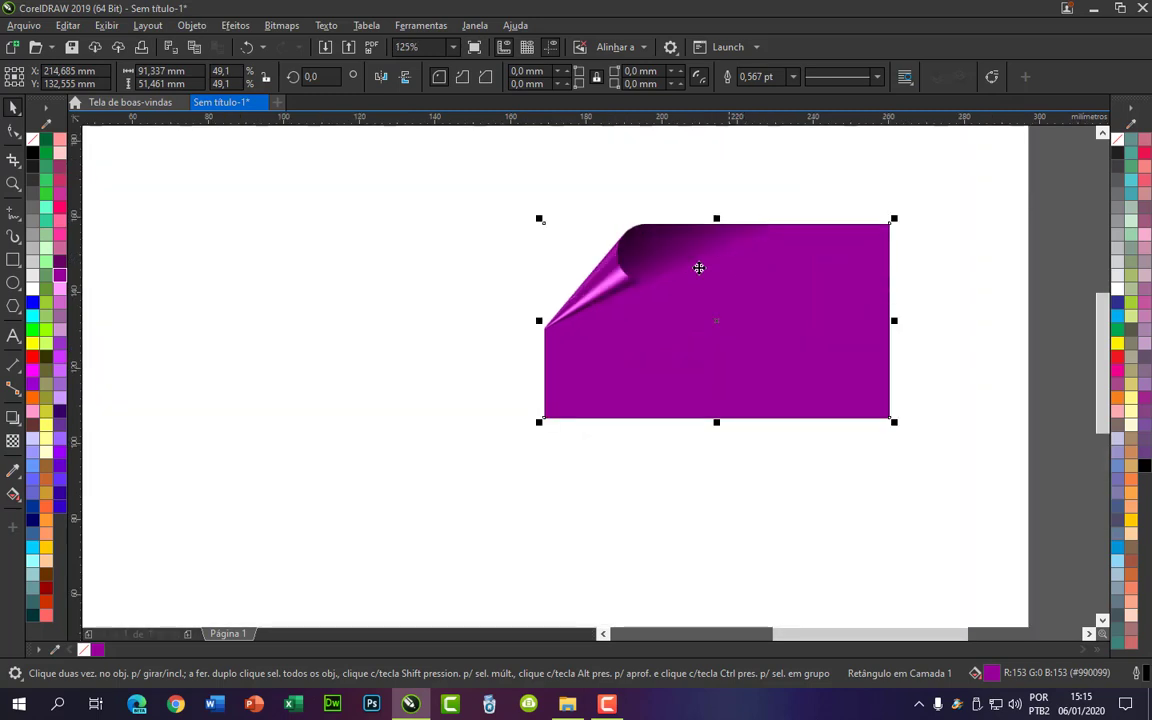
Step: Draw a rectangle about 83 × 50 mm beside the curled purple one and fill it with blue (#0000FF)
click(13, 259)
drag(165, 307, 477, 497)
click(34, 303)
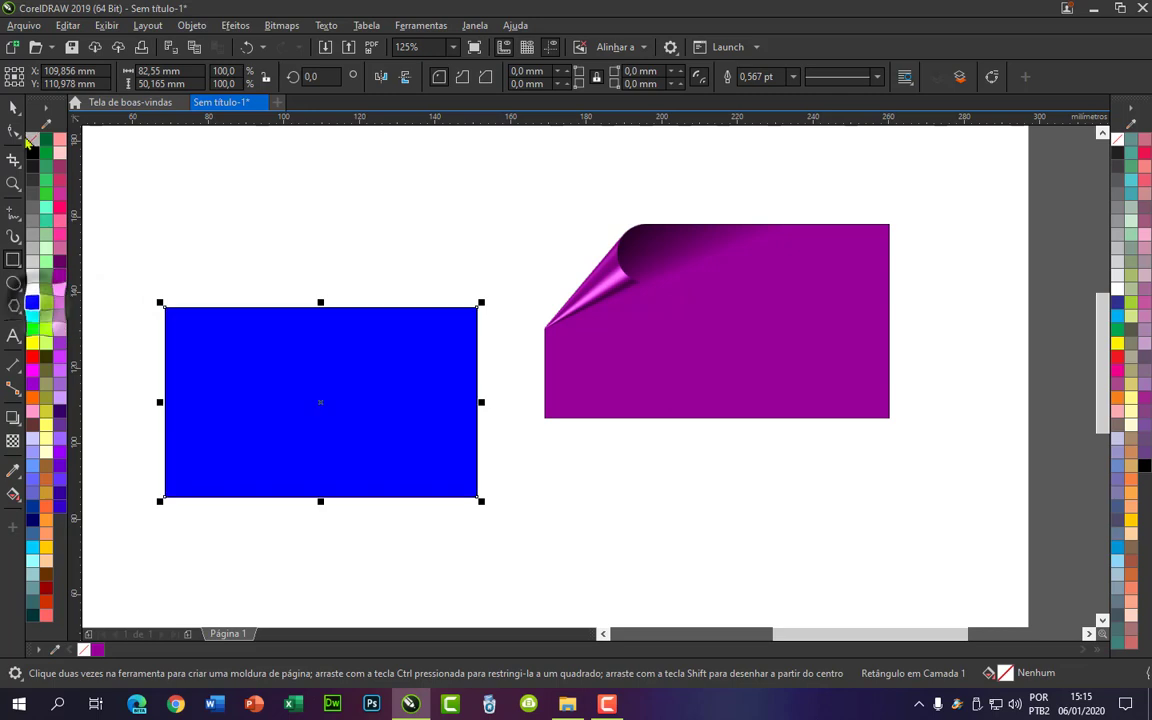
key(space)
scroll(530, 340, down, 1)
scroll(376, 368, up, 1)
scroll(376, 368, up, 1)
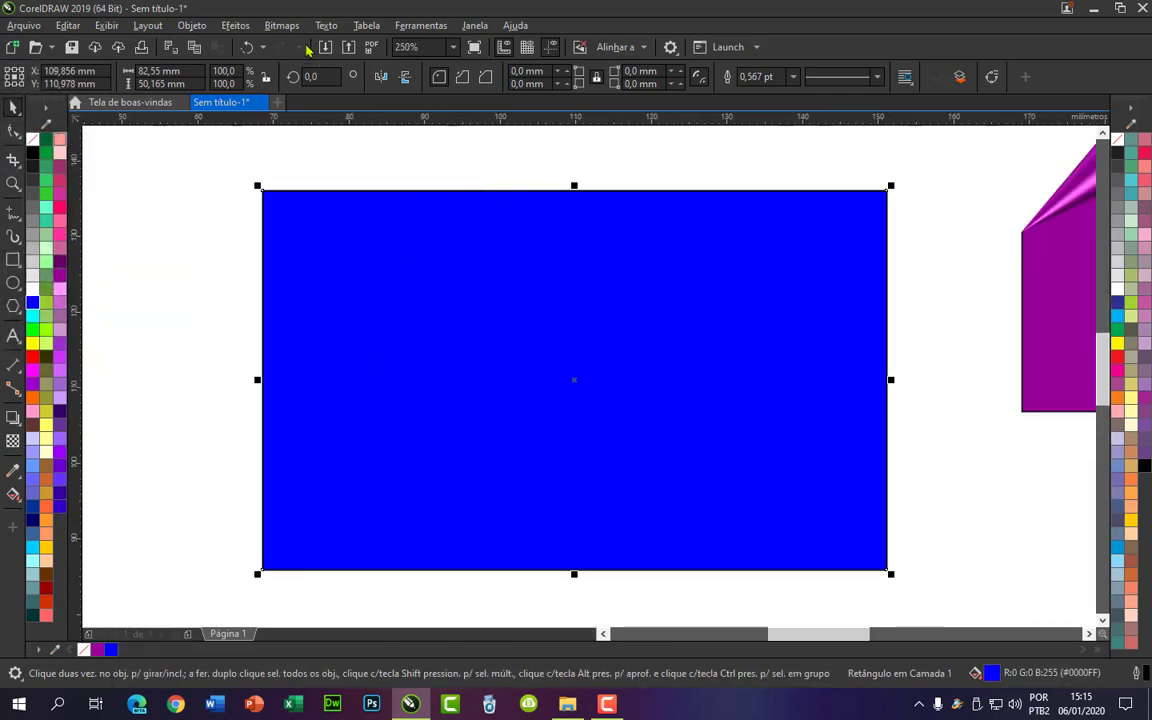
Step: Start the Calçamento texture effect on the blue rectangle with Aspereza at 49 and Tamanho at 55
click(248, 25)
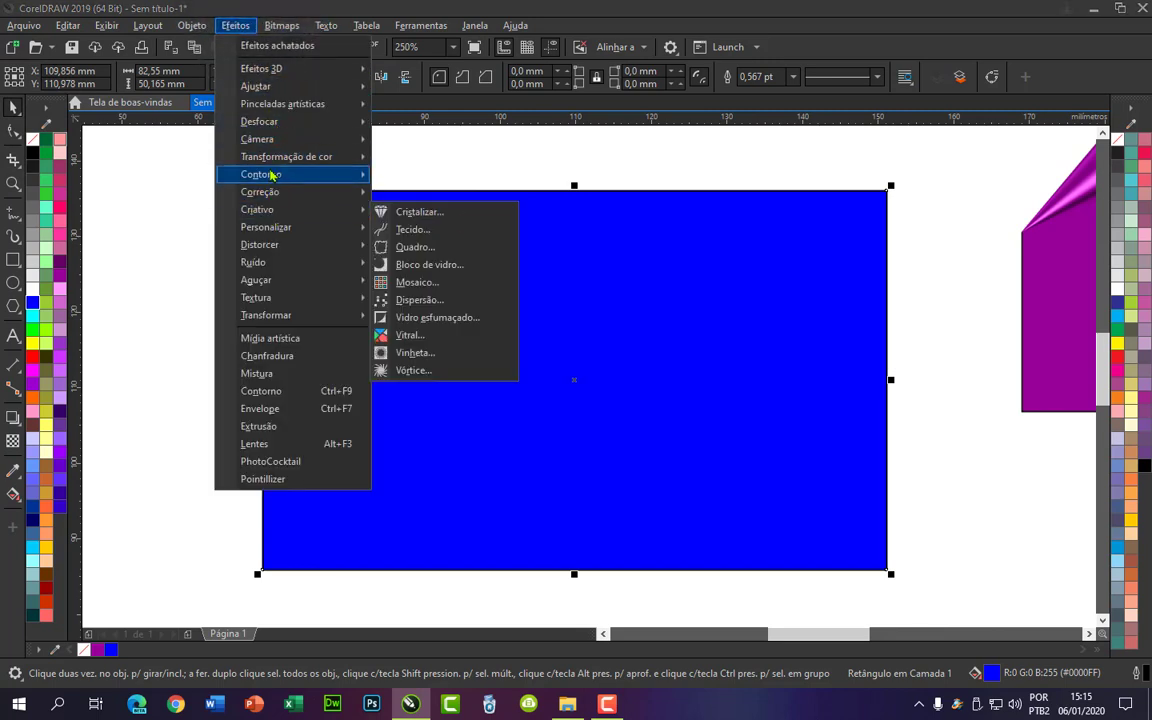
mouse_move(272, 176)
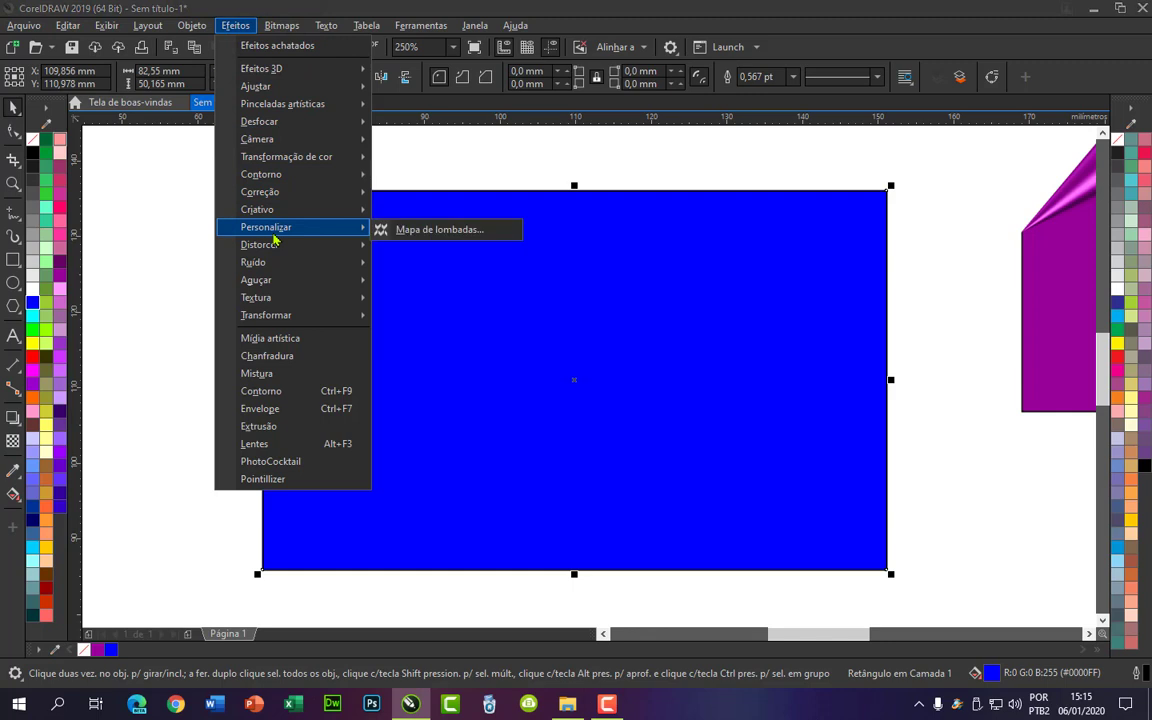
mouse_move(292, 248)
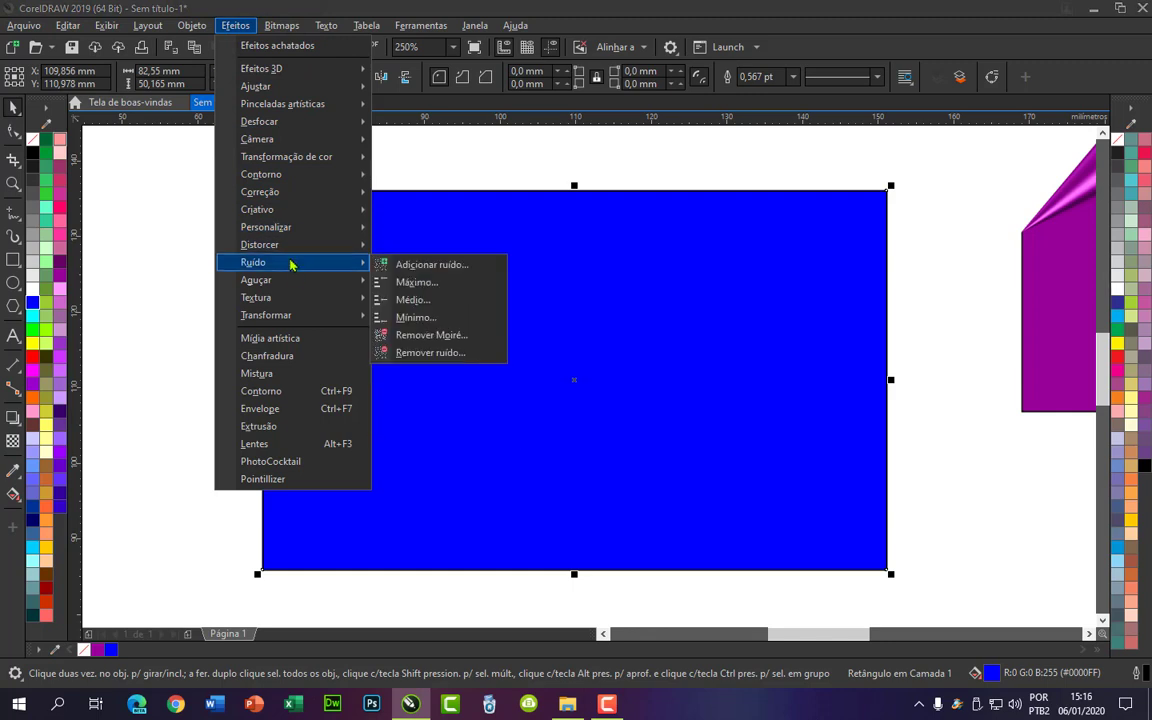
mouse_move(296, 290)
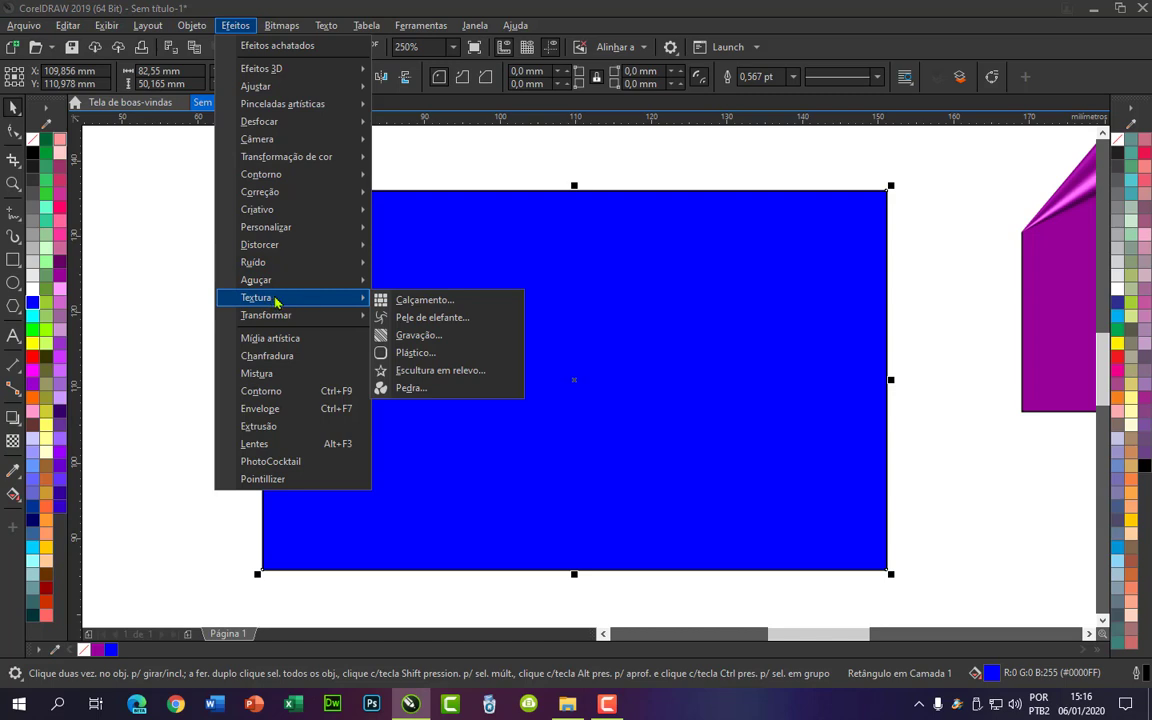
click(428, 302)
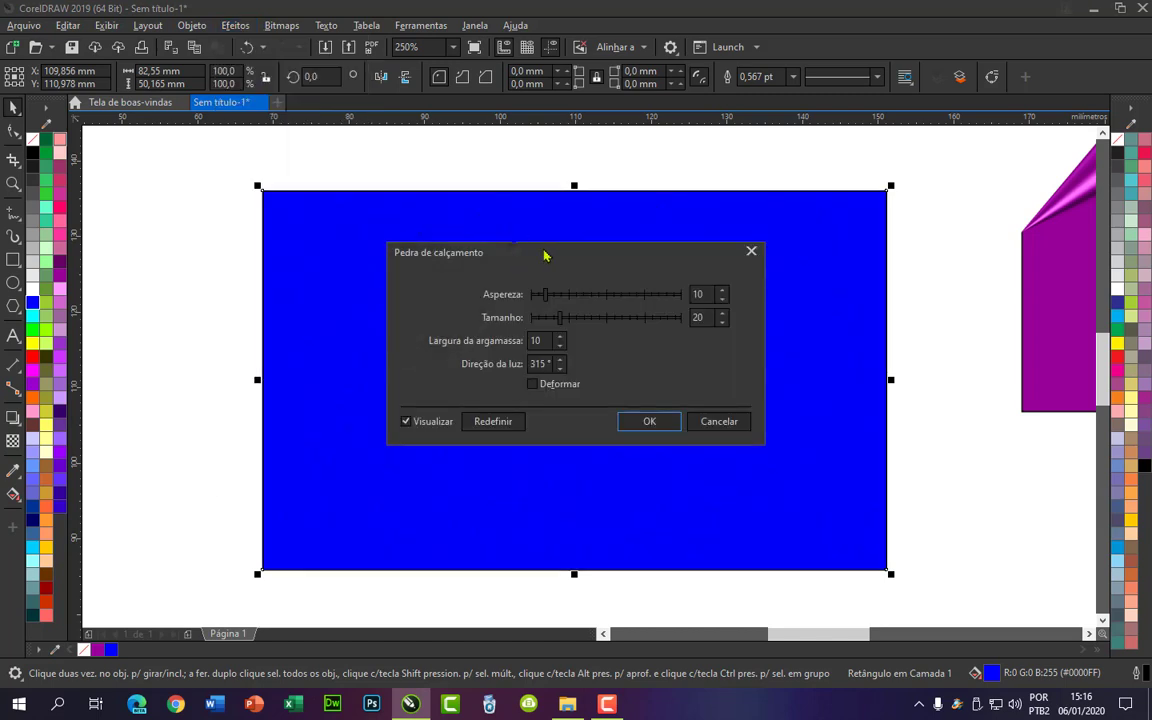
drag(545, 252, 765, 260)
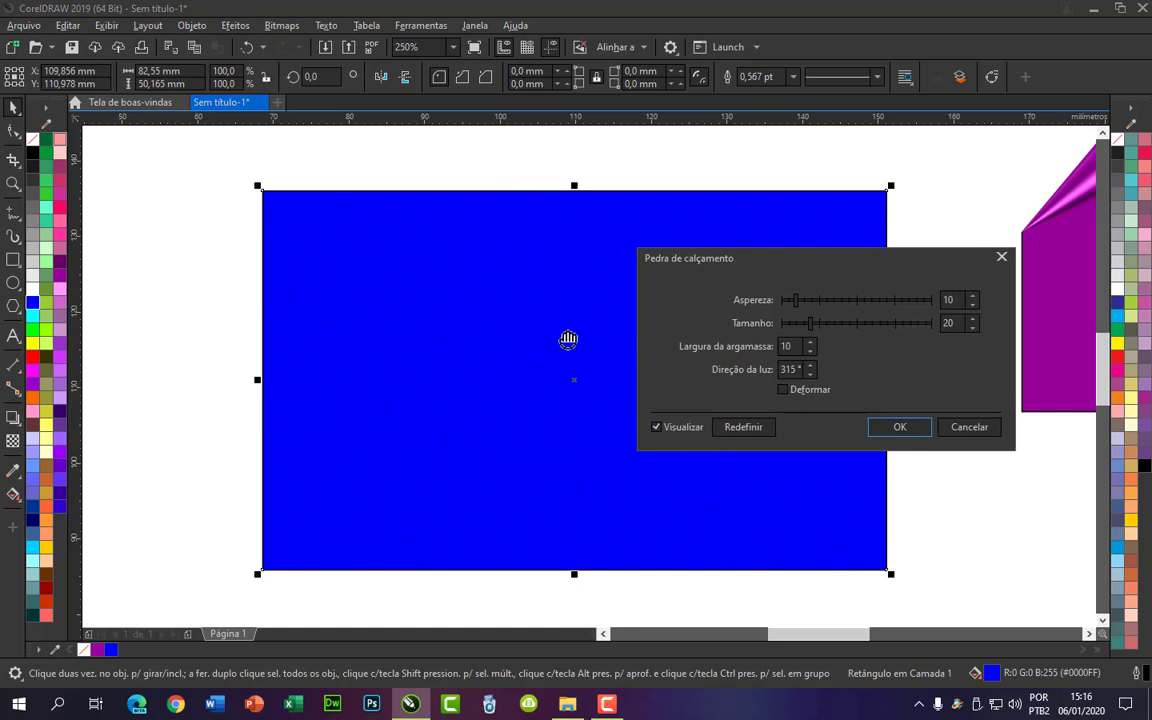
drag(795, 305, 863, 324)
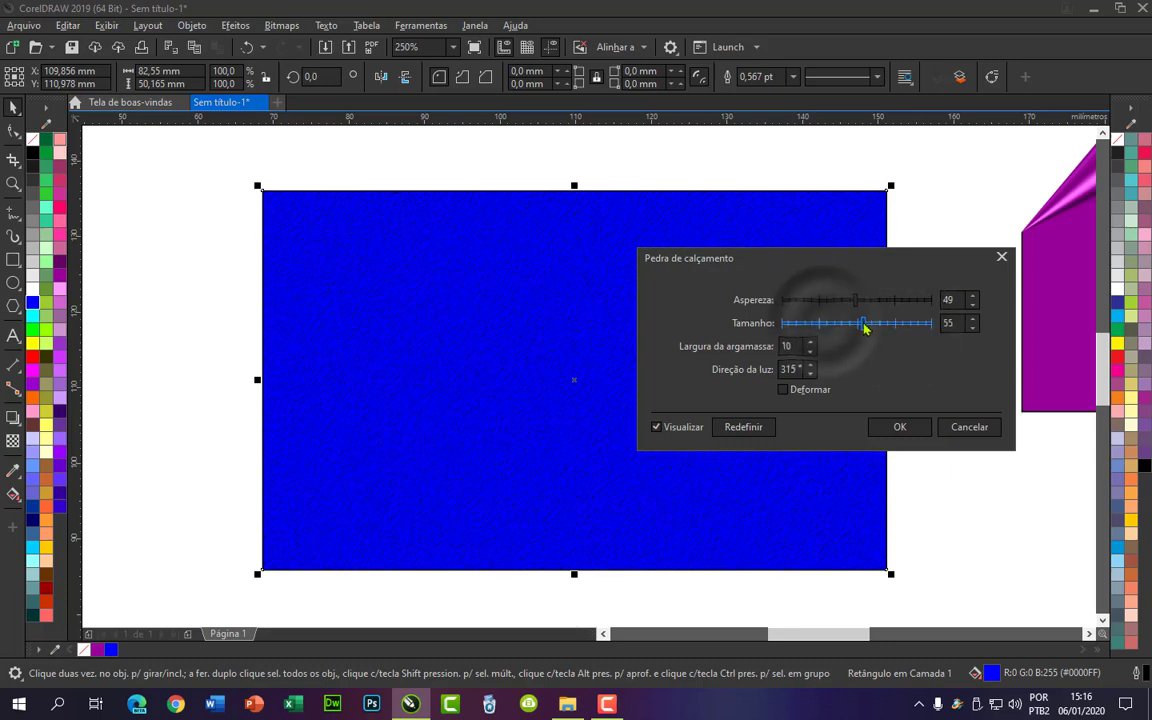
Step: Set Largura da argamassa to 15 and Direção da luz to 319°, and apply the paving stone texture
click(811, 342)
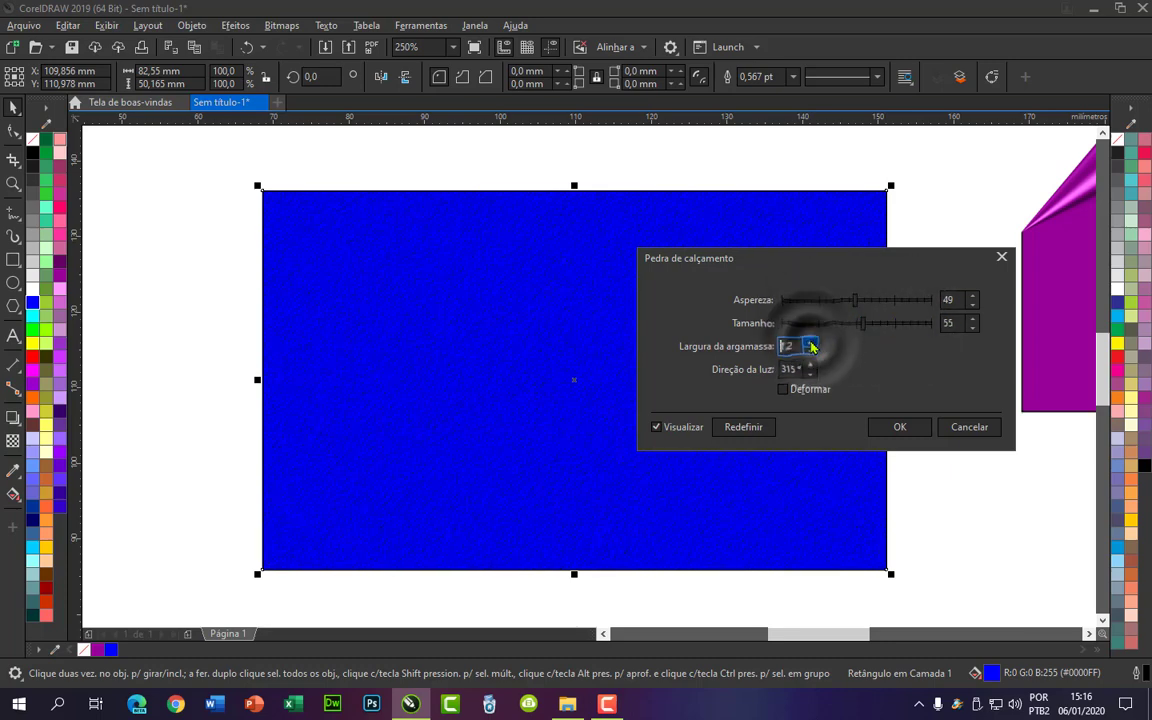
click(811, 343)
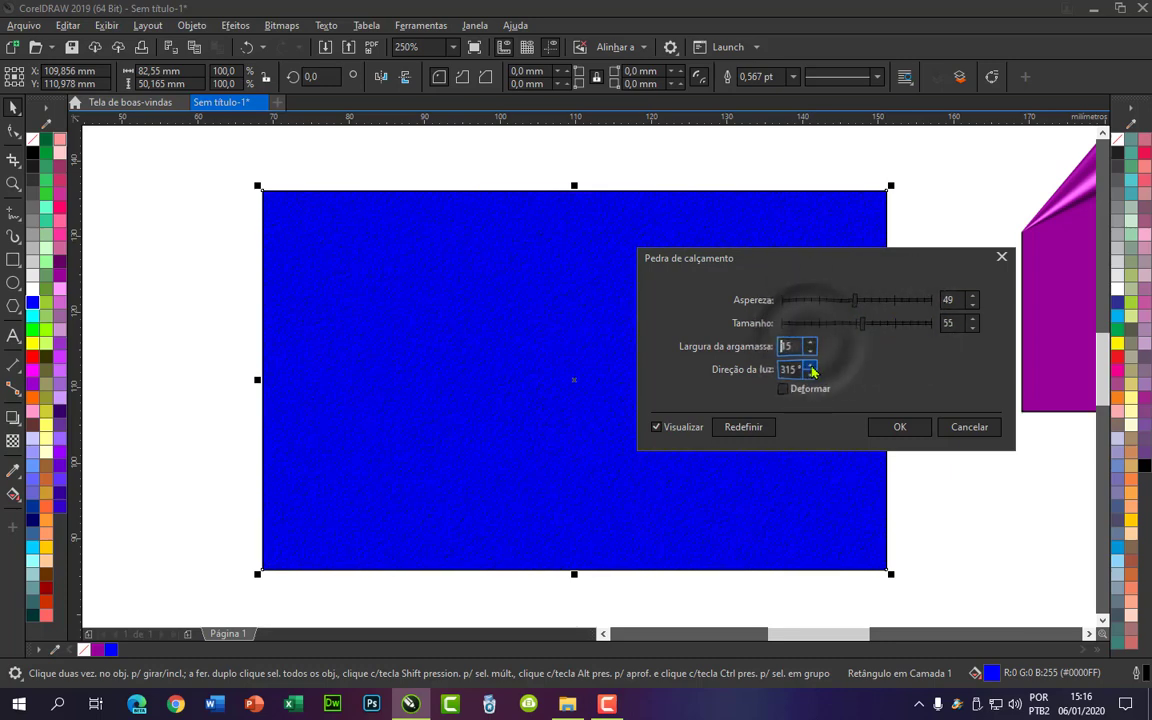
click(811, 367)
click(811, 367)
click(811, 367)
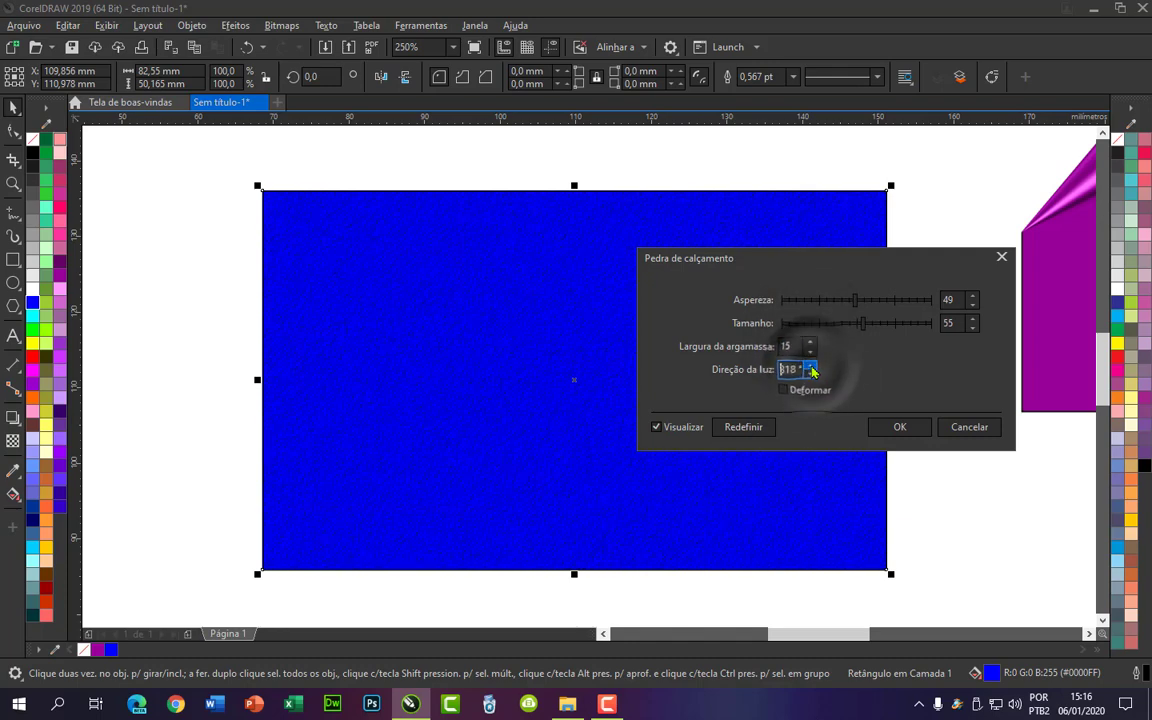
click(811, 367)
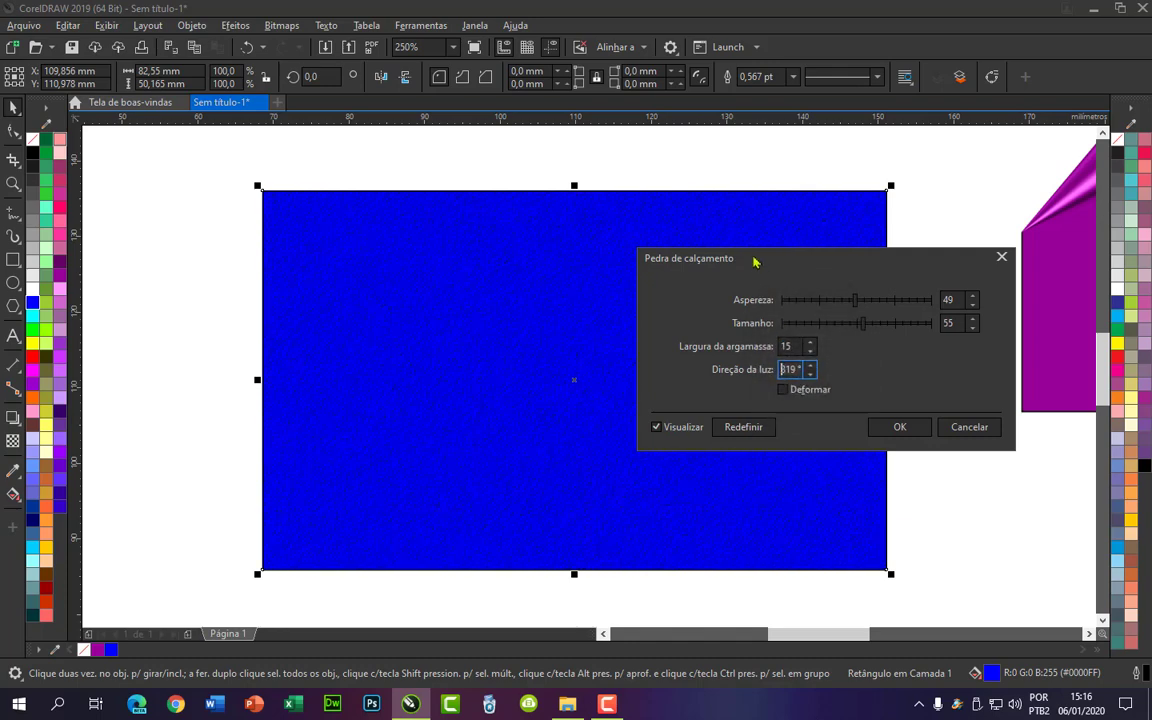
mouse_move(753, 260)
mouse_down()
mouse_move(835, 242)
mouse_move(755, 246)
mouse_up()
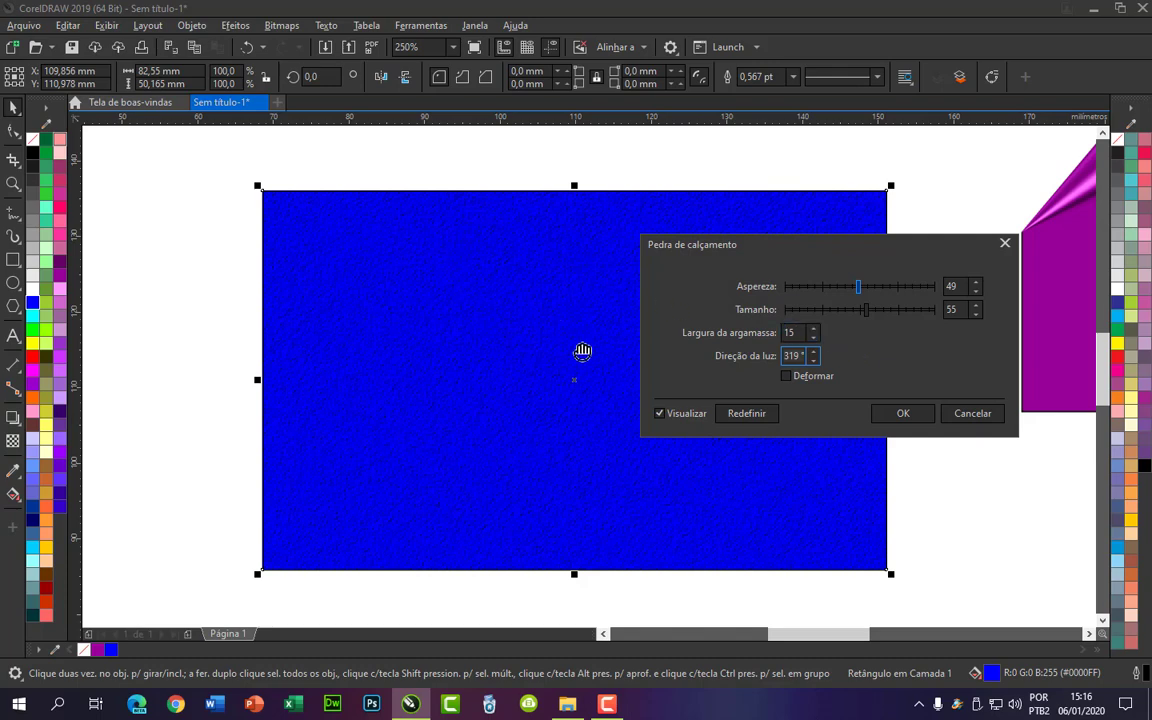
click(902, 413)
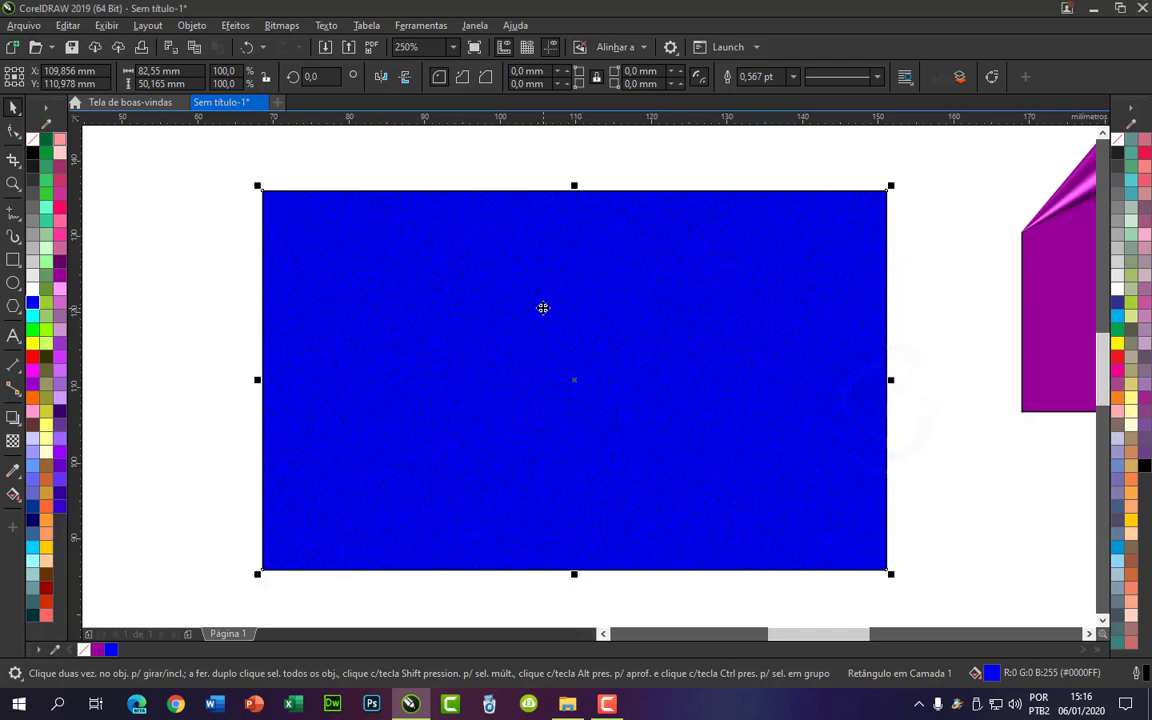
Step: Move the textured blue rectangle up next to the curled purple rectangle and deselect it
scroll(543, 309, up, 1)
scroll(468, 303, down, 2)
scroll(492, 313, up, 1)
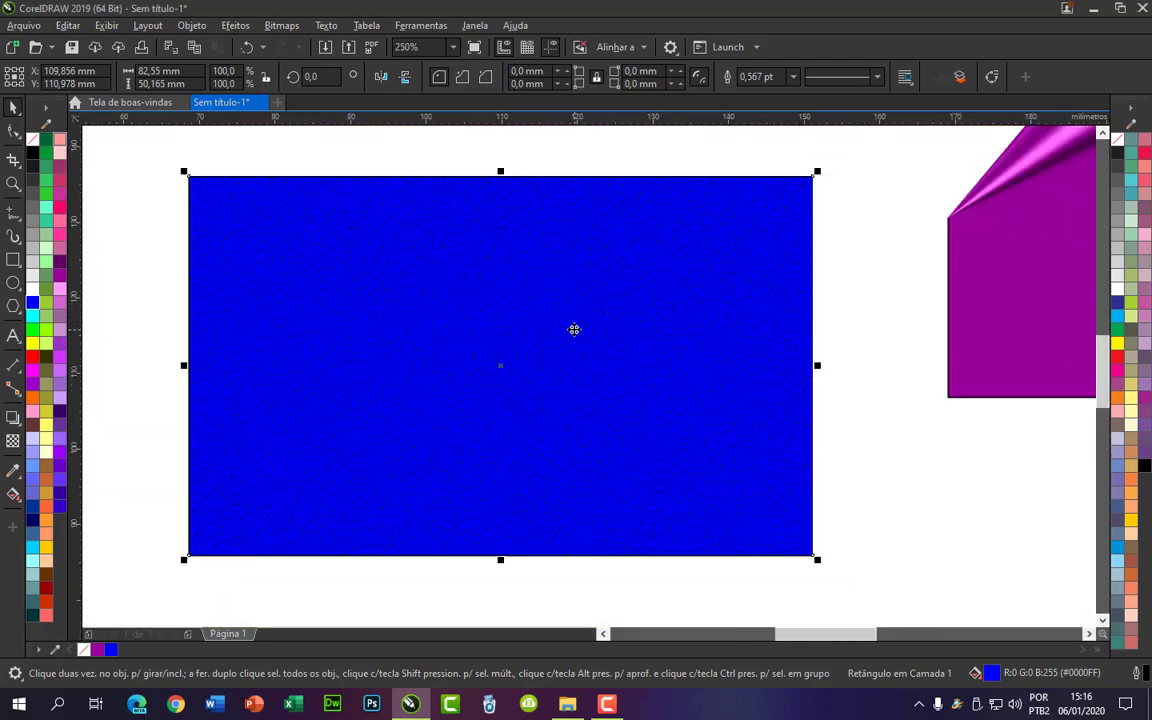
scroll(574, 329, down, 1)
scroll(540, 317, up, 1)
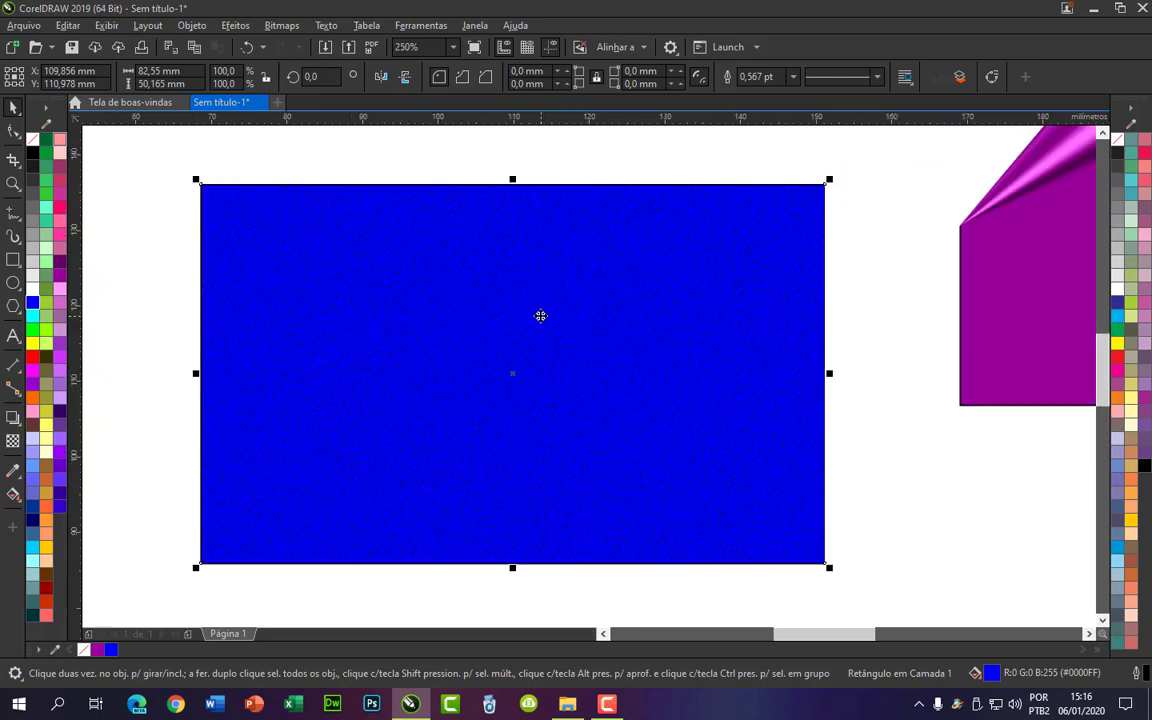
scroll(535, 310, down, 1)
drag(519, 290, 576, 240)
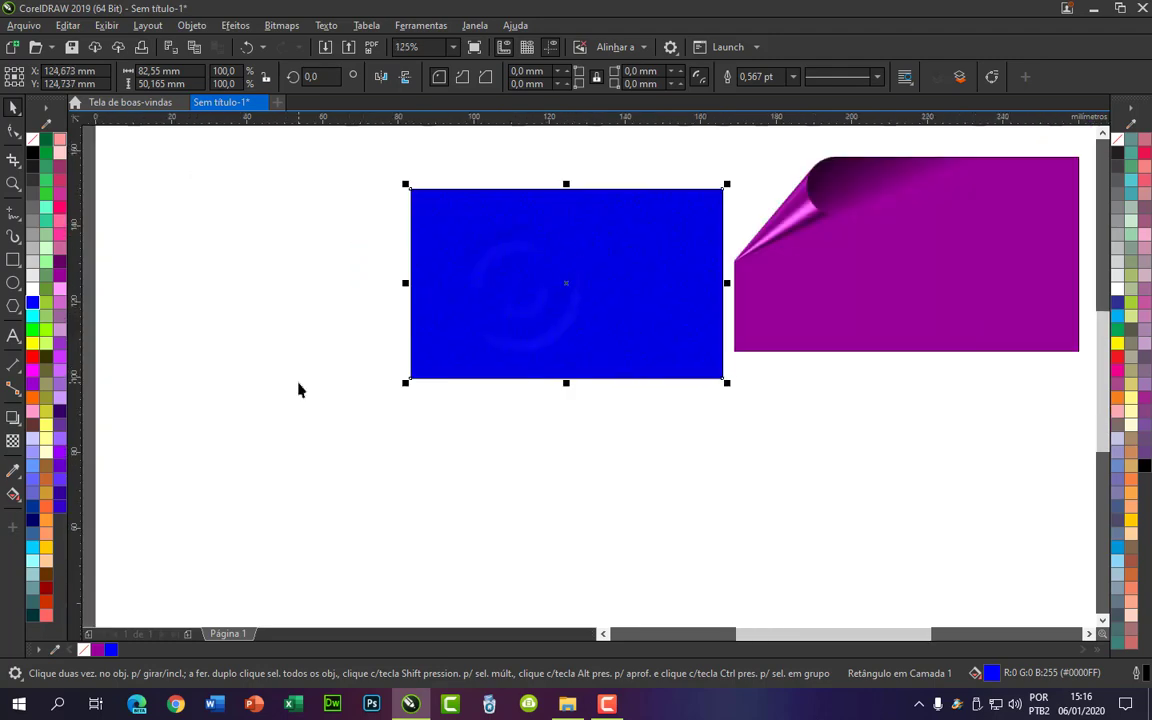
click(295, 385)
scroll(600, 324, down, 1)
scroll(590, 323, up, 1)
scroll(600, 326, down, 1)
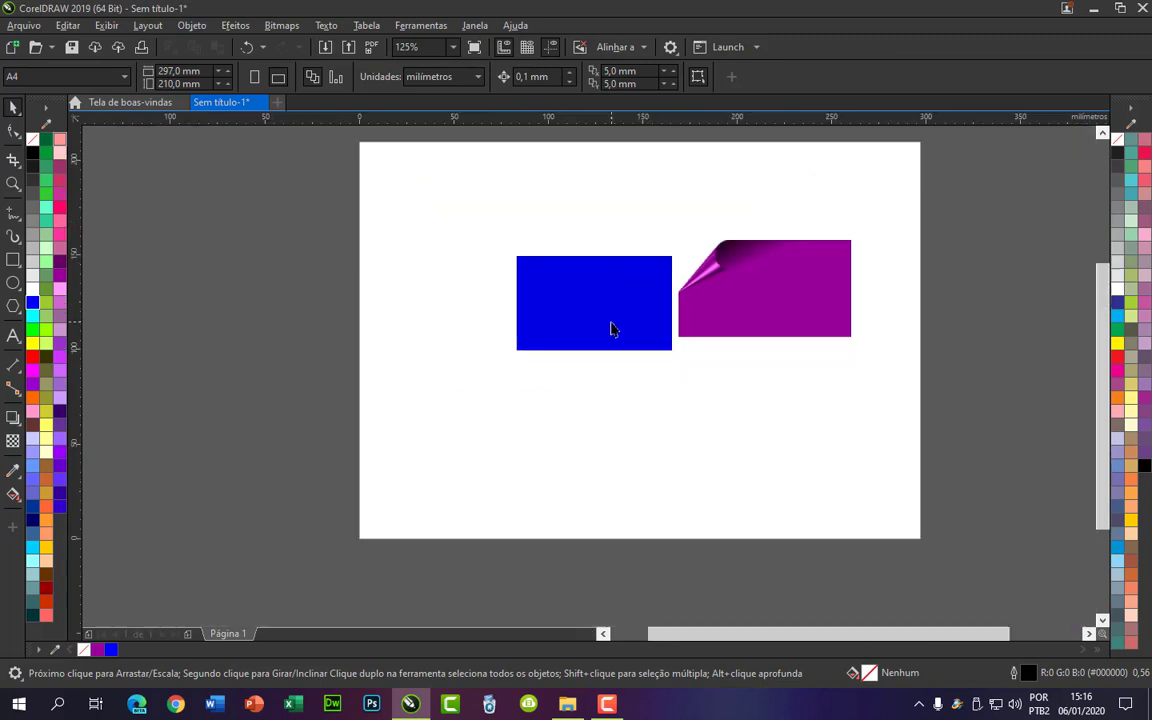
Step: Add the artistic text "DR CTRL" below the blue rectangle and select it as an object
click(13, 338)
scroll(543, 414, up, 1)
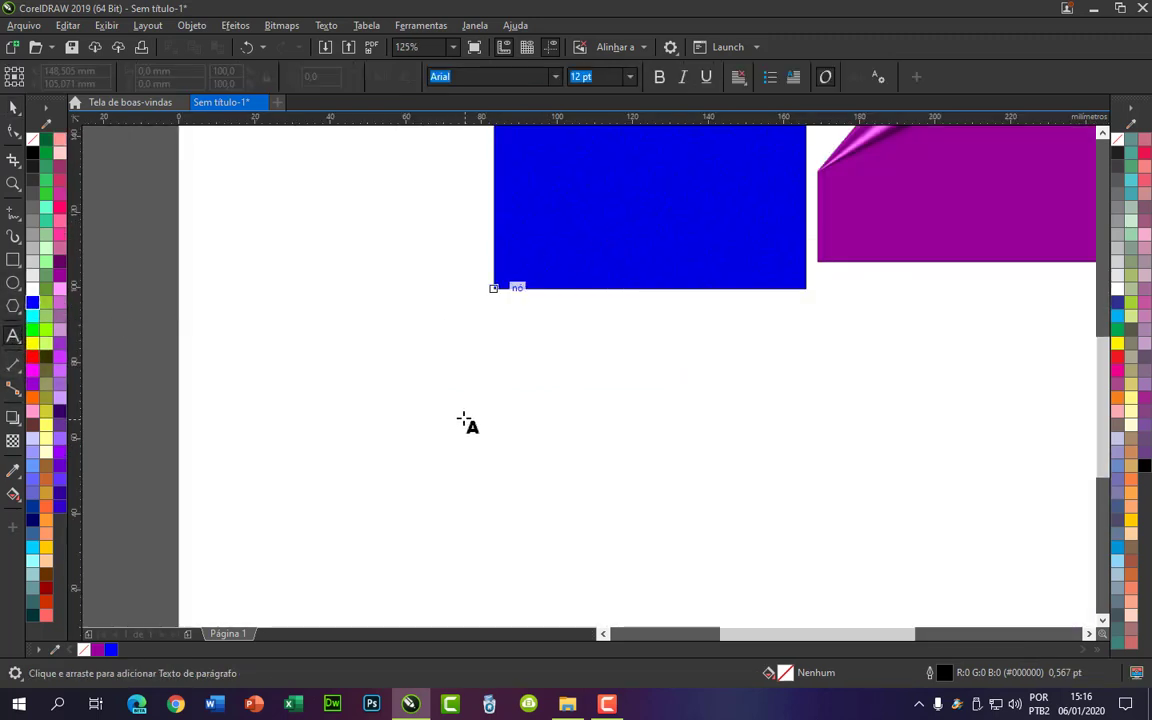
click(510, 423)
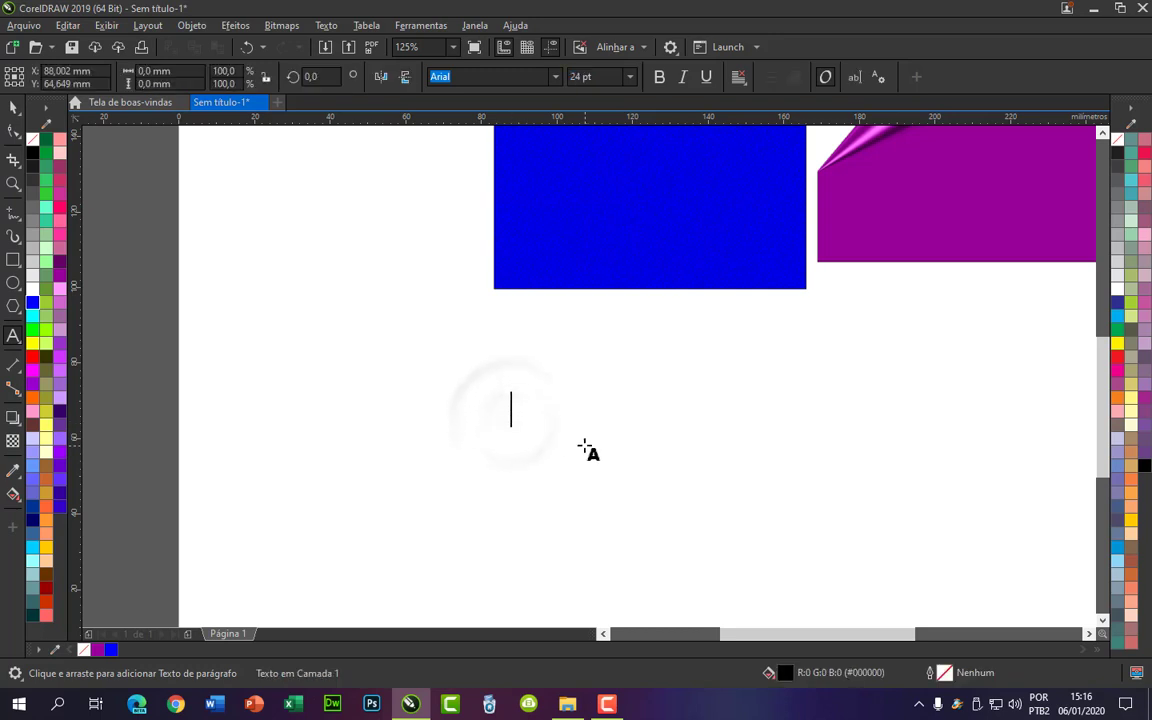
text(DR CTRL)
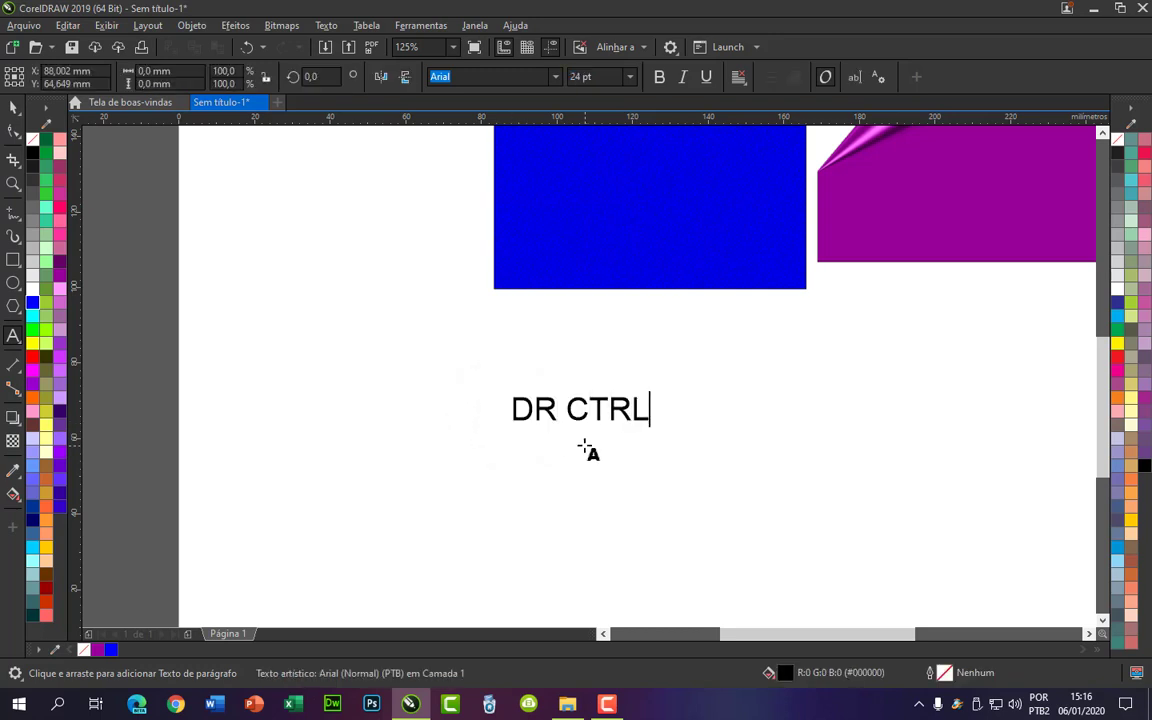
key(Escape)
click(10, 110)
scroll(849, 193, down, 2)
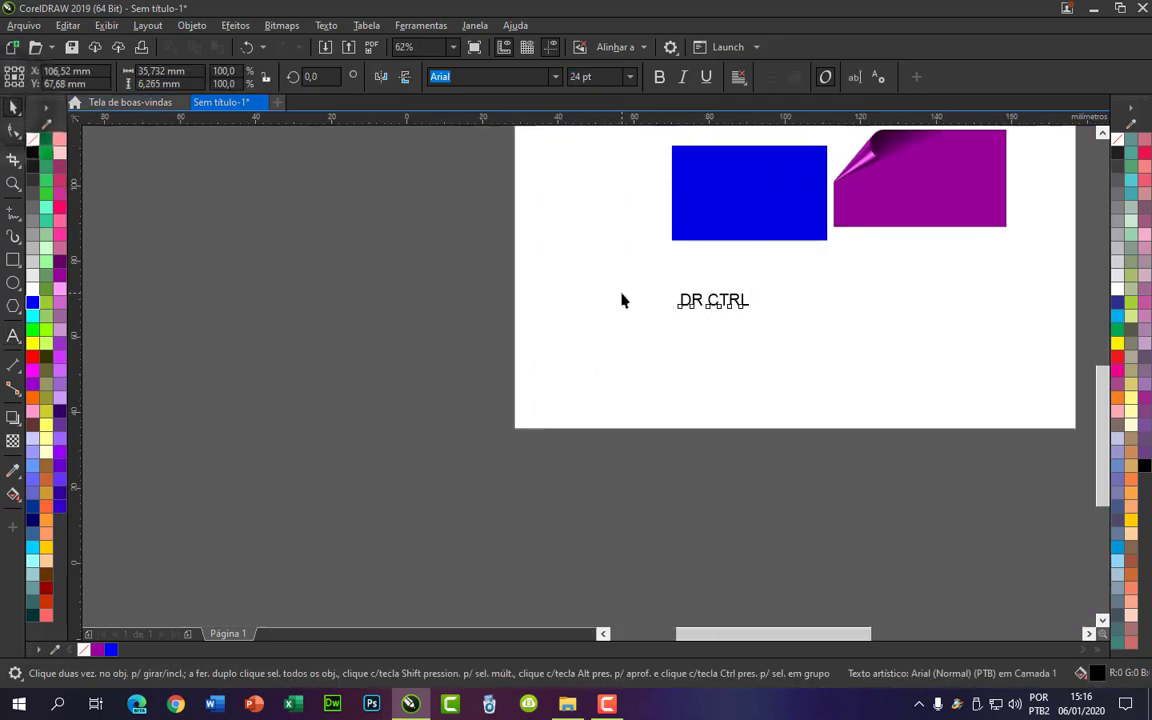
Step: Change the "DR CTRL" text's font to BaskervilleBlackSSK italic
scroll(618, 297, up, 2)
click(555, 77)
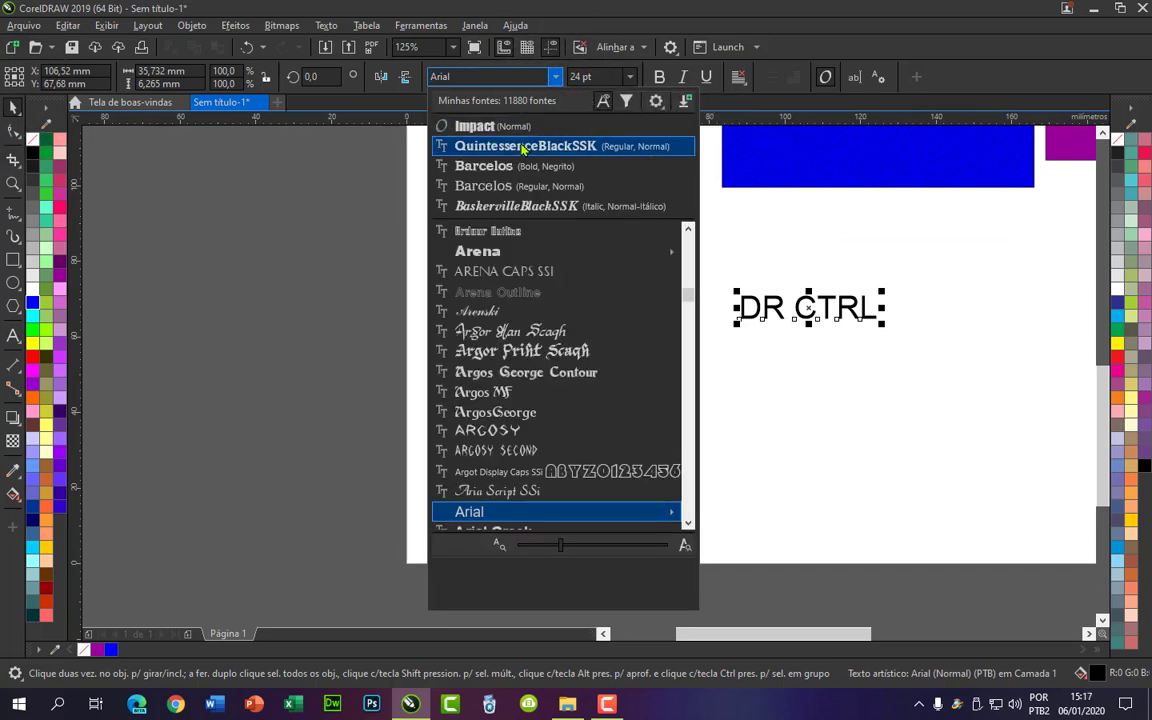
click(522, 207)
scroll(483, 450, down, 2)
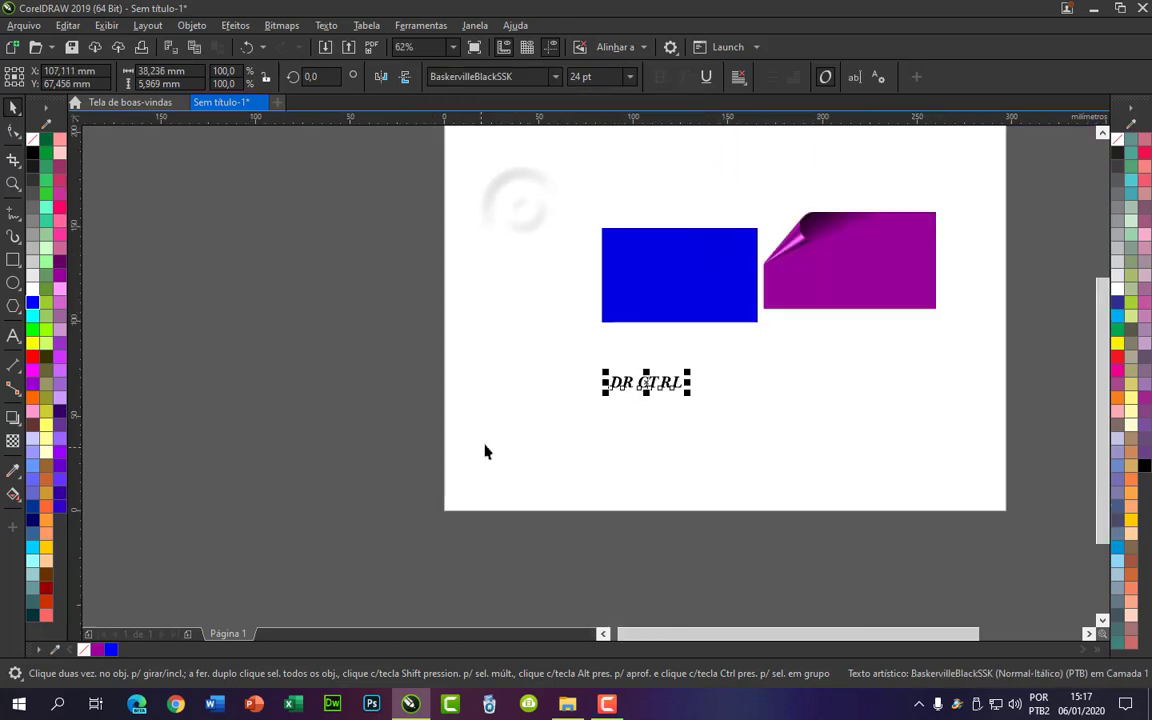
Step: Enlarge the "DR CTRL" text to about 142 mm wide (about 89 pt) and place it just below the blue rectangle
scroll(680, 400, up, 2)
drag(694, 388, 1080, 514)
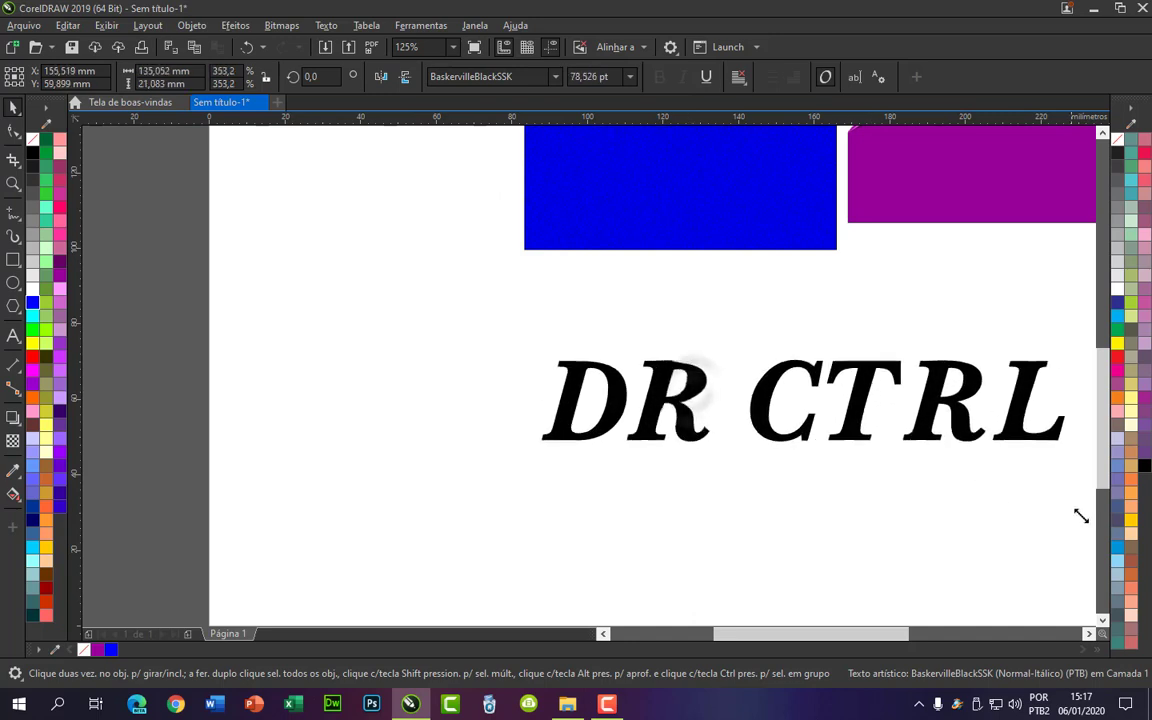
drag(867, 404, 716, 351)
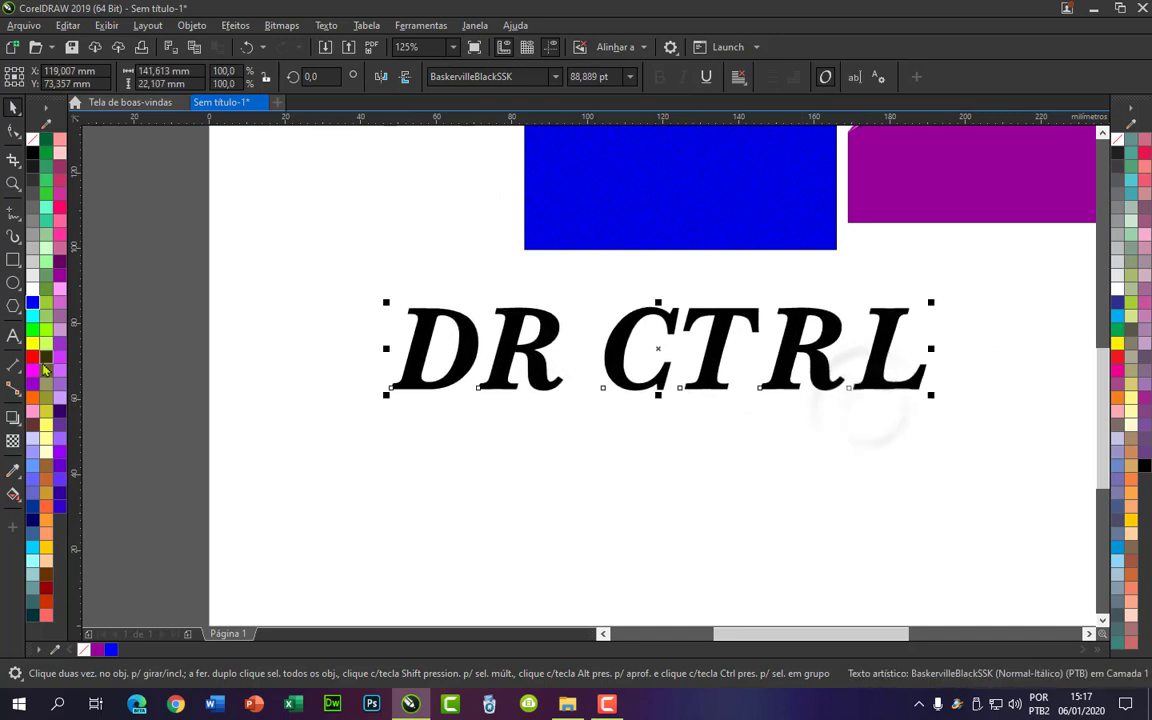
Step: Fill the "DR CTRL" text with red
click(33, 357)
scroll(656, 338, down, 2)
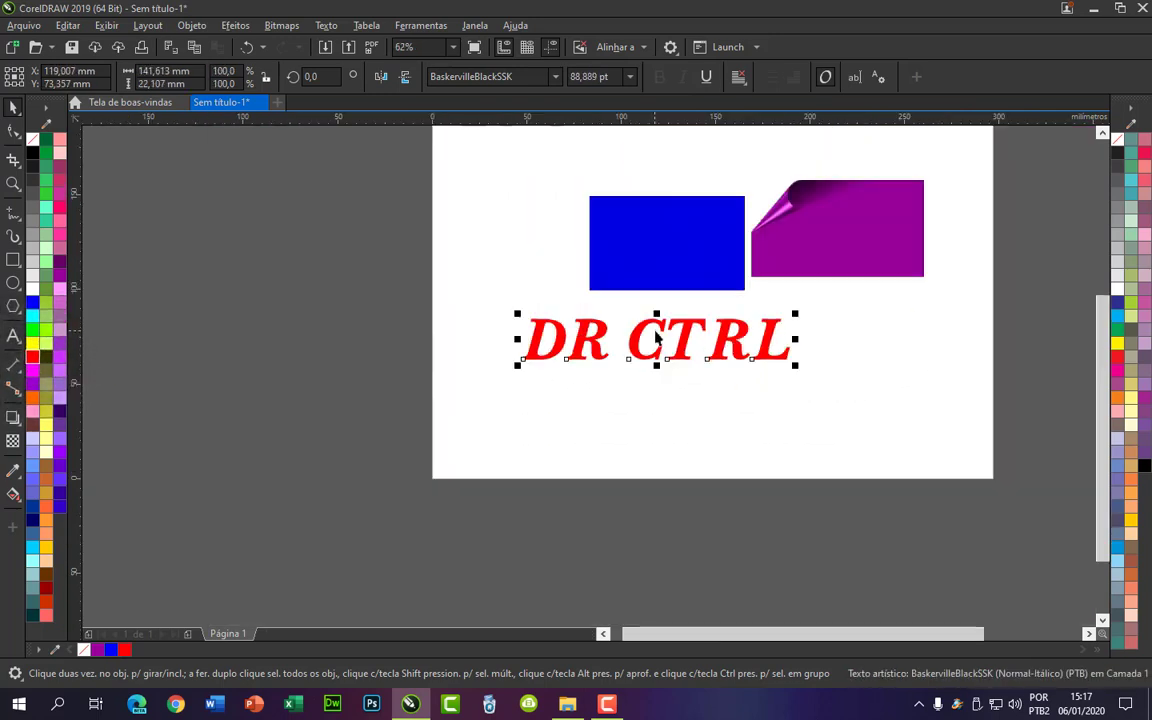
scroll(658, 342, up, 2)
scroll(616, 312, down, 2)
scroll(722, 320, up, 2)
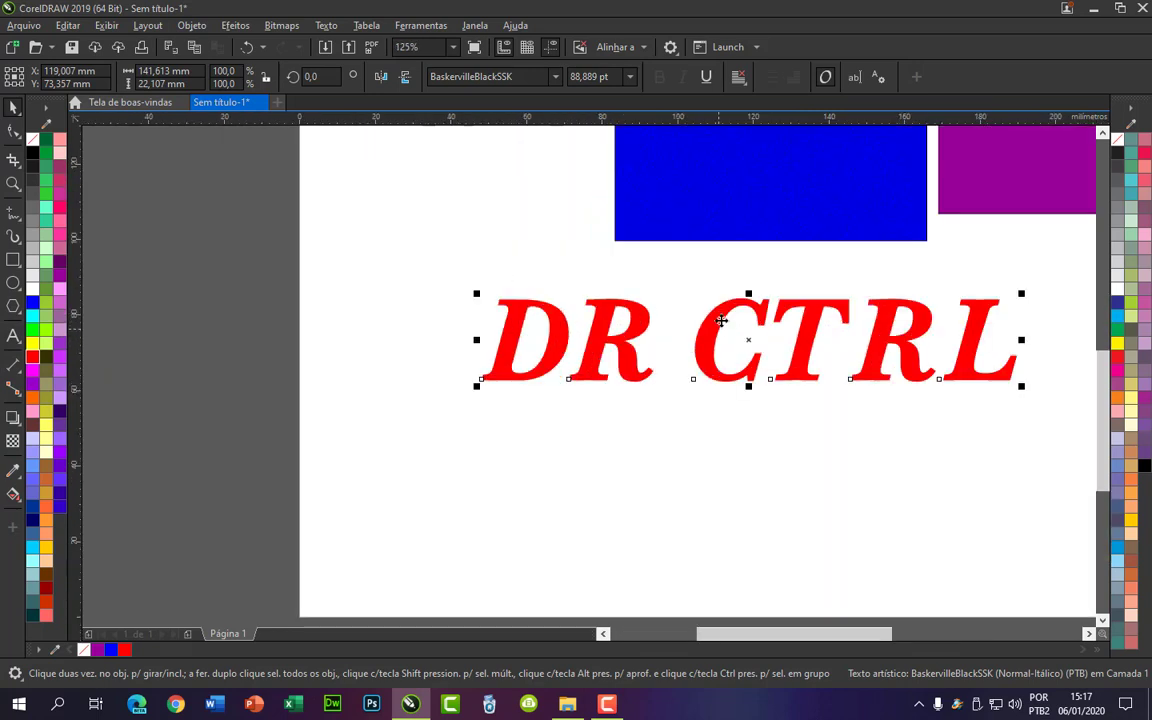
Step: Open the wet paint distortion effect (Tinta úmida) for the "DR CTRL" text and move its settings clear of the lettering
click(235, 25)
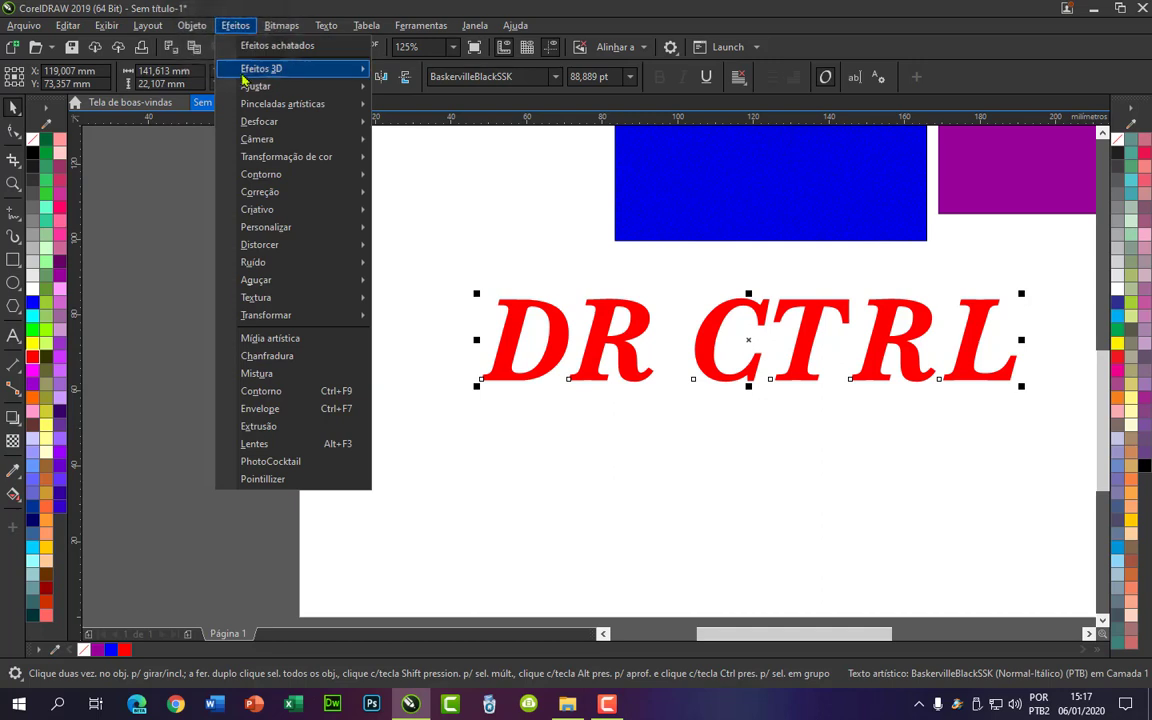
mouse_move(328, 194)
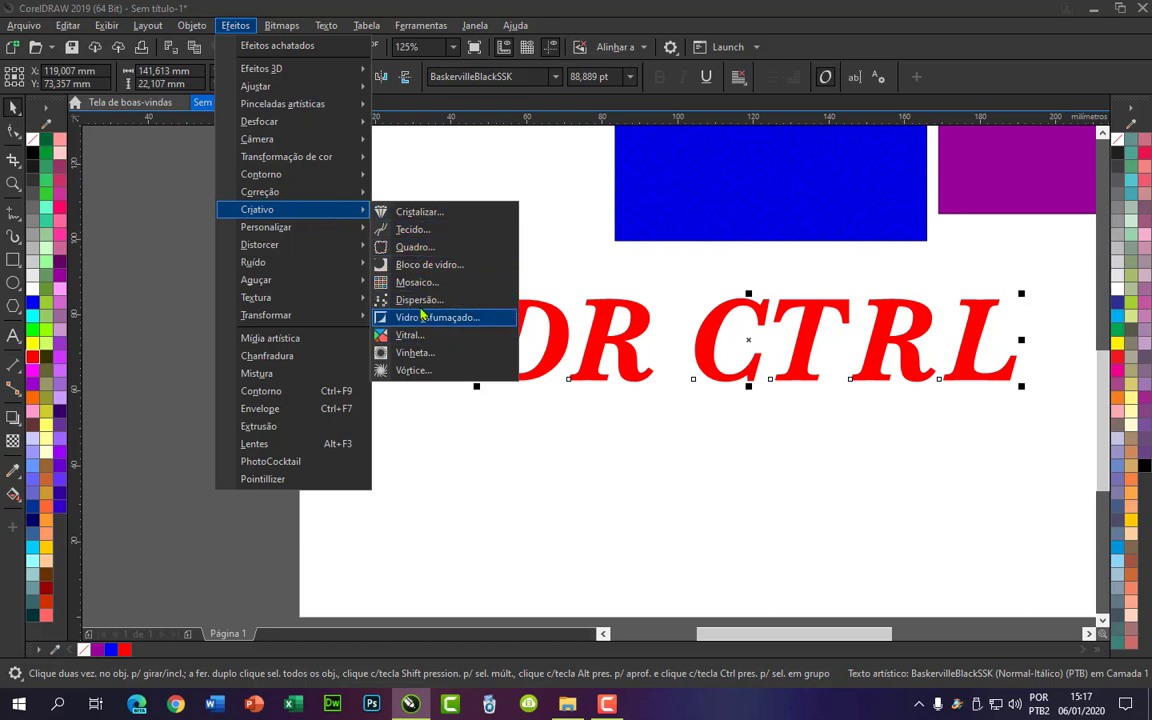
mouse_move(296, 298)
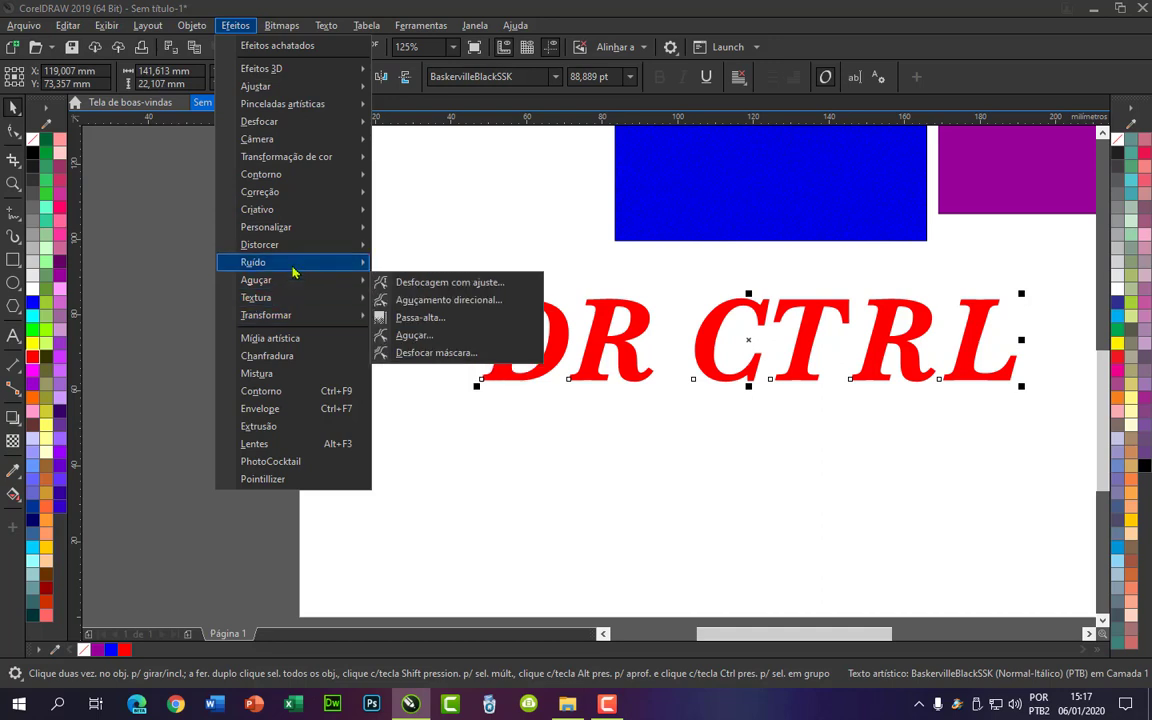
mouse_move(293, 271)
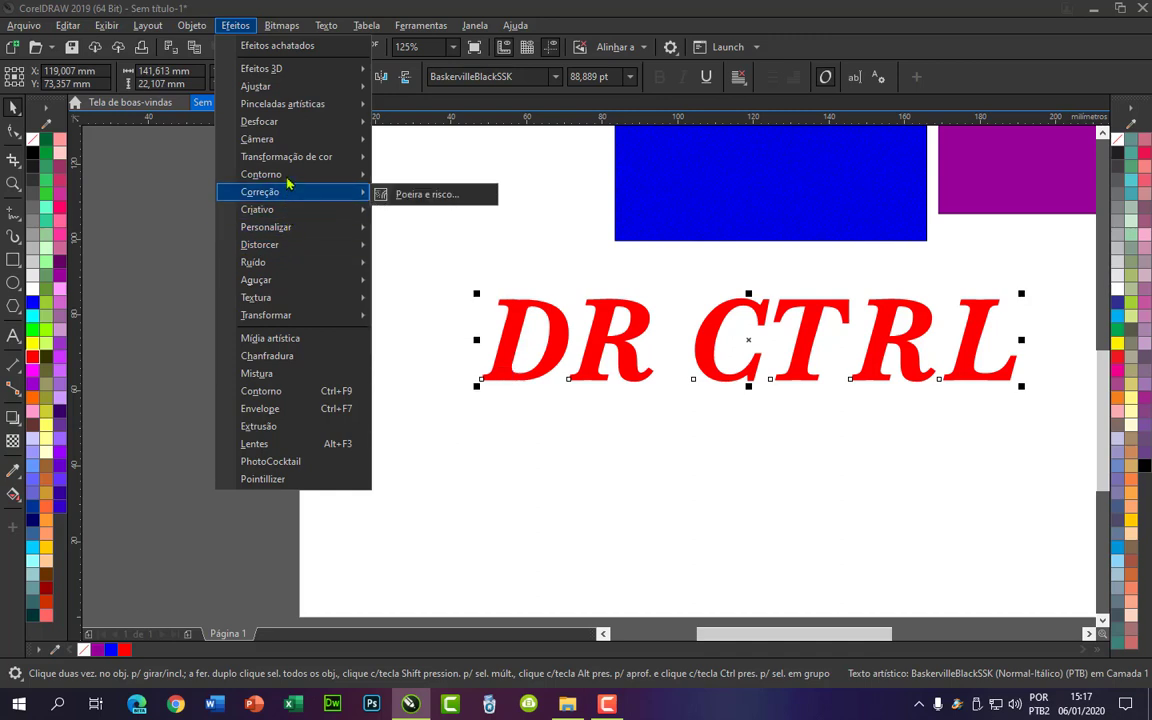
mouse_move(288, 180)
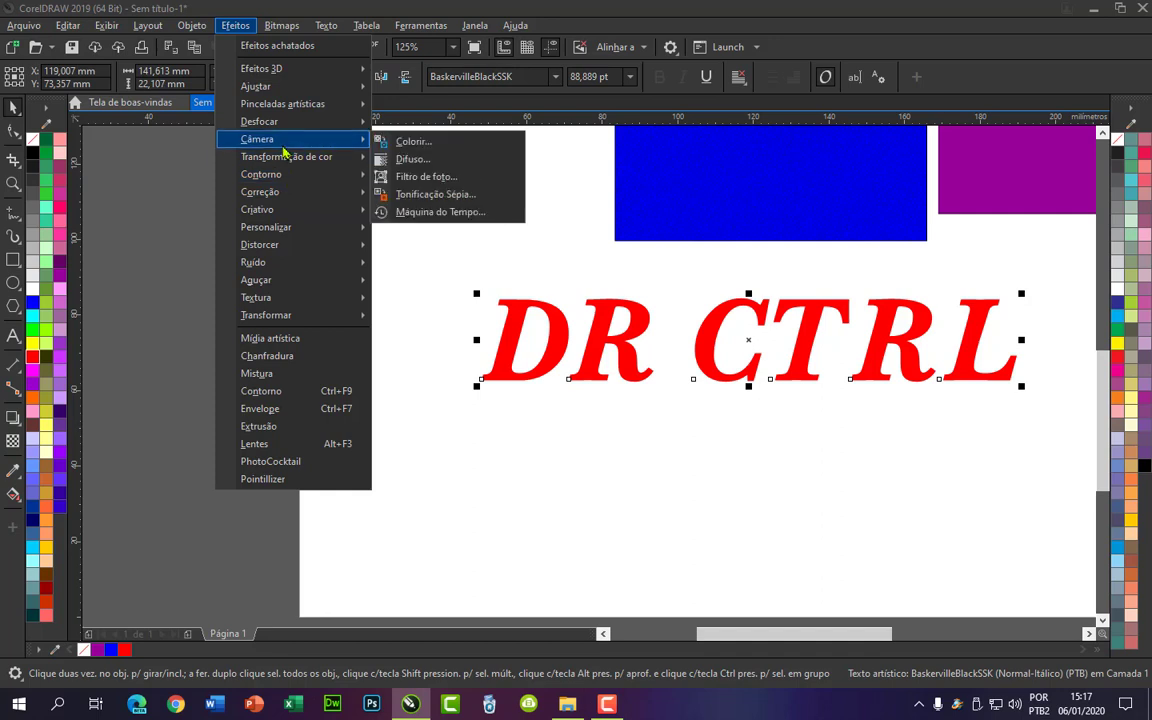
mouse_move(283, 127)
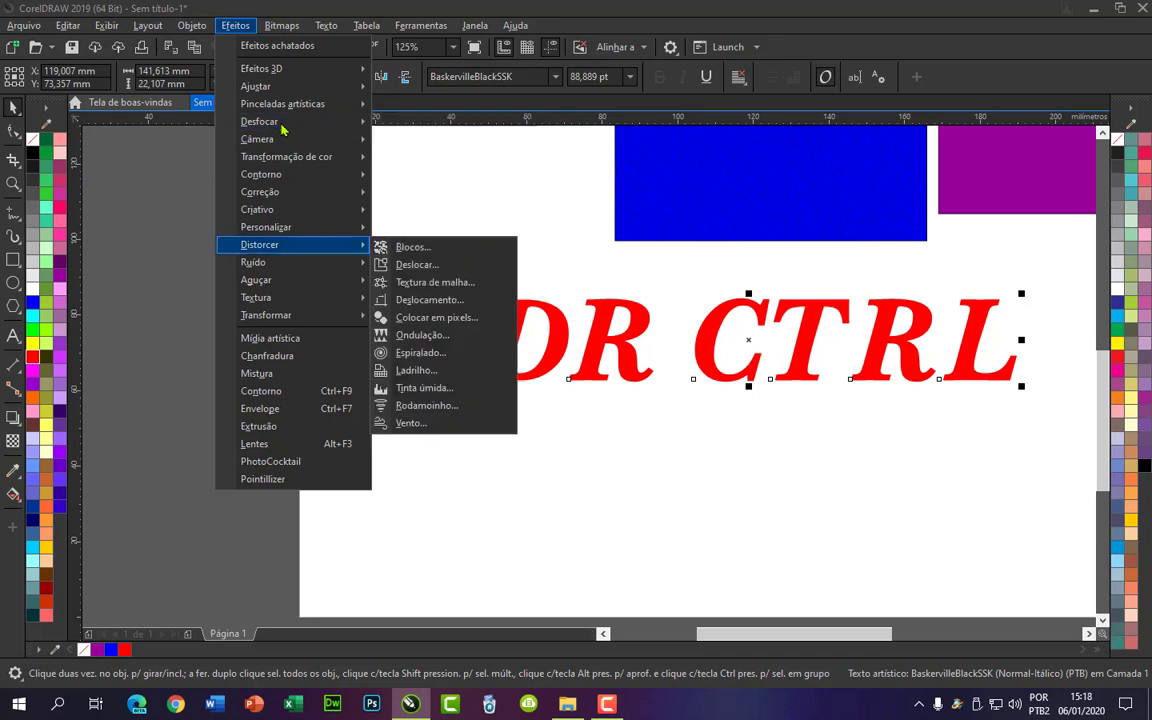
mouse_move(296, 252)
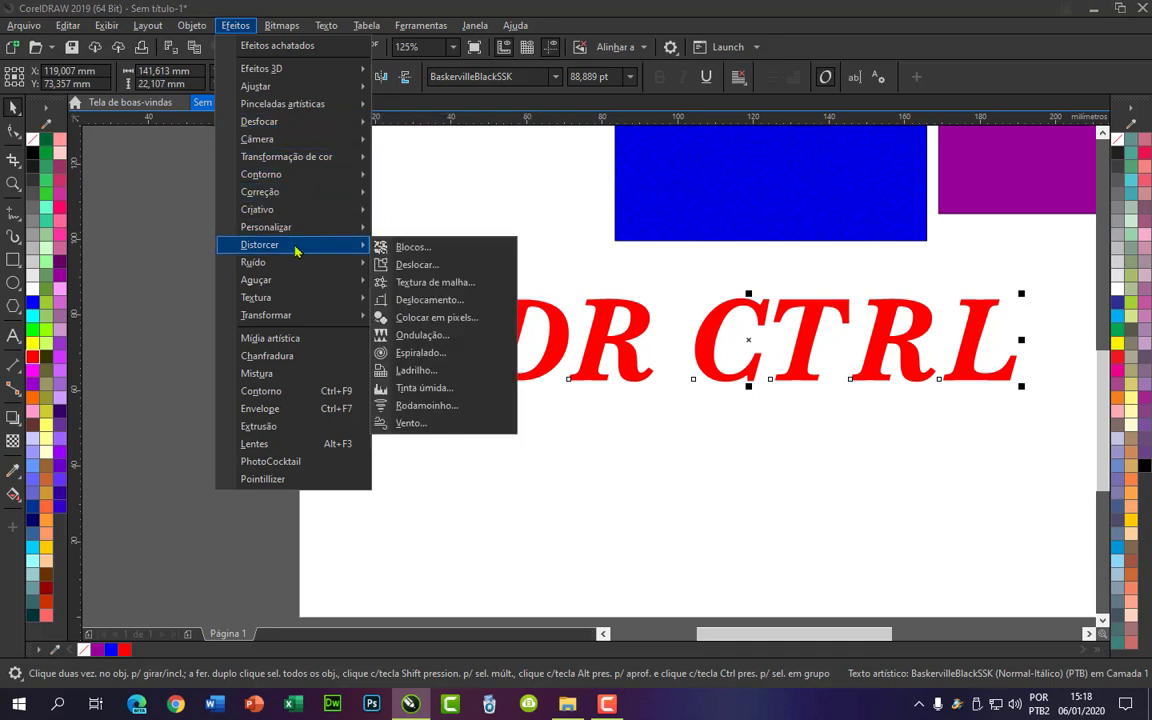
click(429, 391)
drag(553, 278, 736, 436)
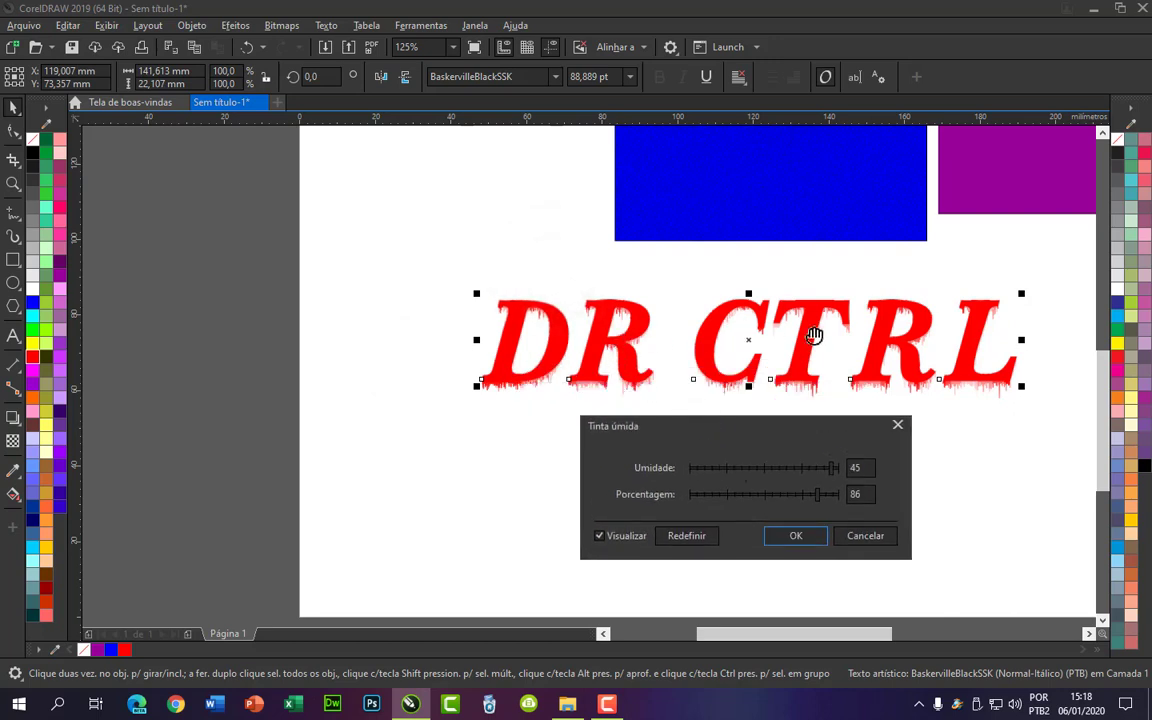
Step: Set the wet paint's wetness (Umidade) to 48 and percentage (Porcentagem) to 100, and apply it to the "DR CTRL" text
click(796, 474)
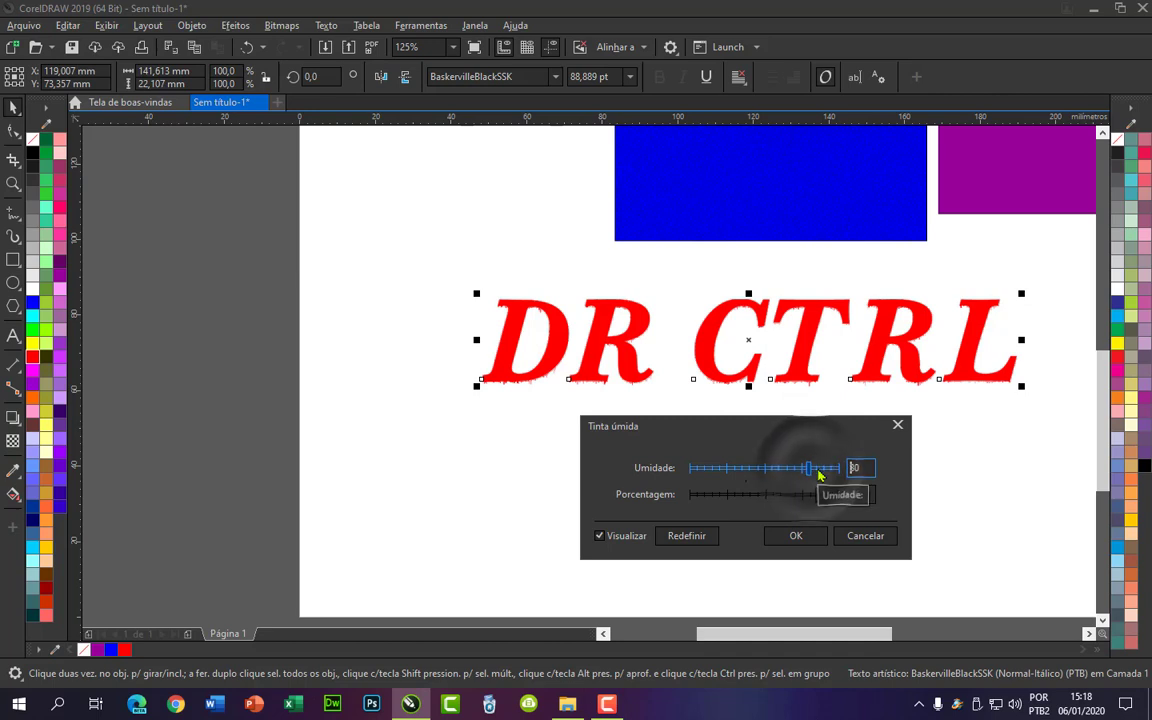
click(836, 468)
click(825, 494)
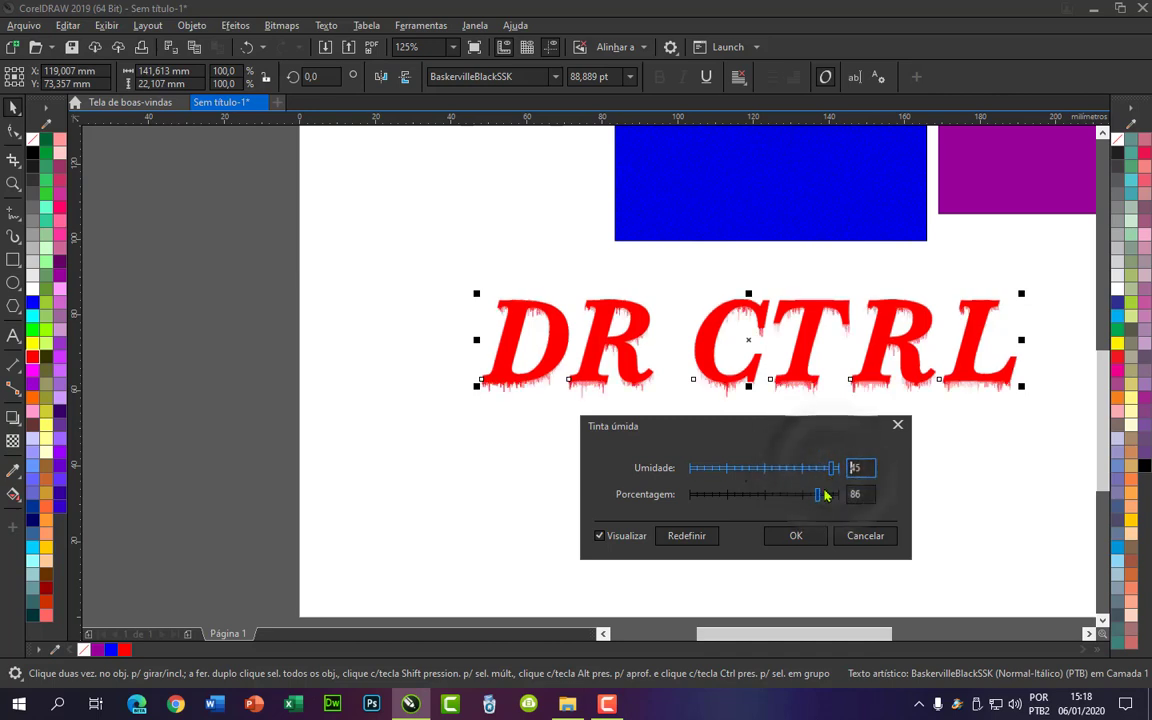
click(825, 494)
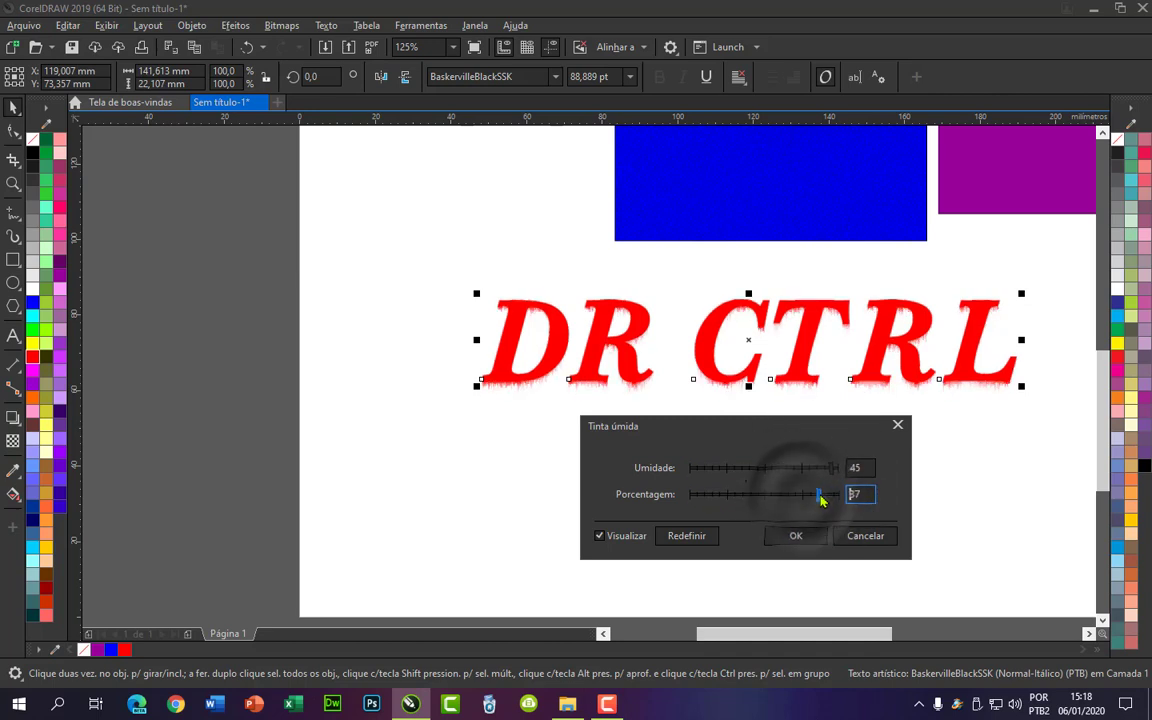
drag(830, 494, 858, 490)
click(840, 468)
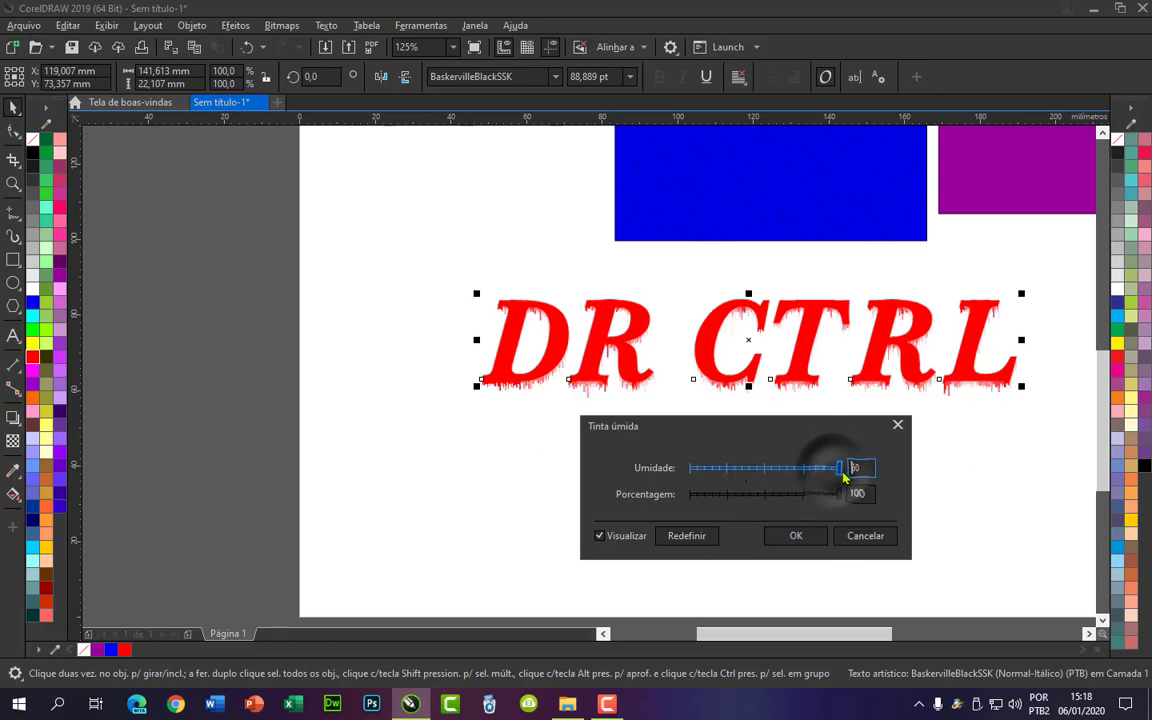
drag(848, 468, 838, 476)
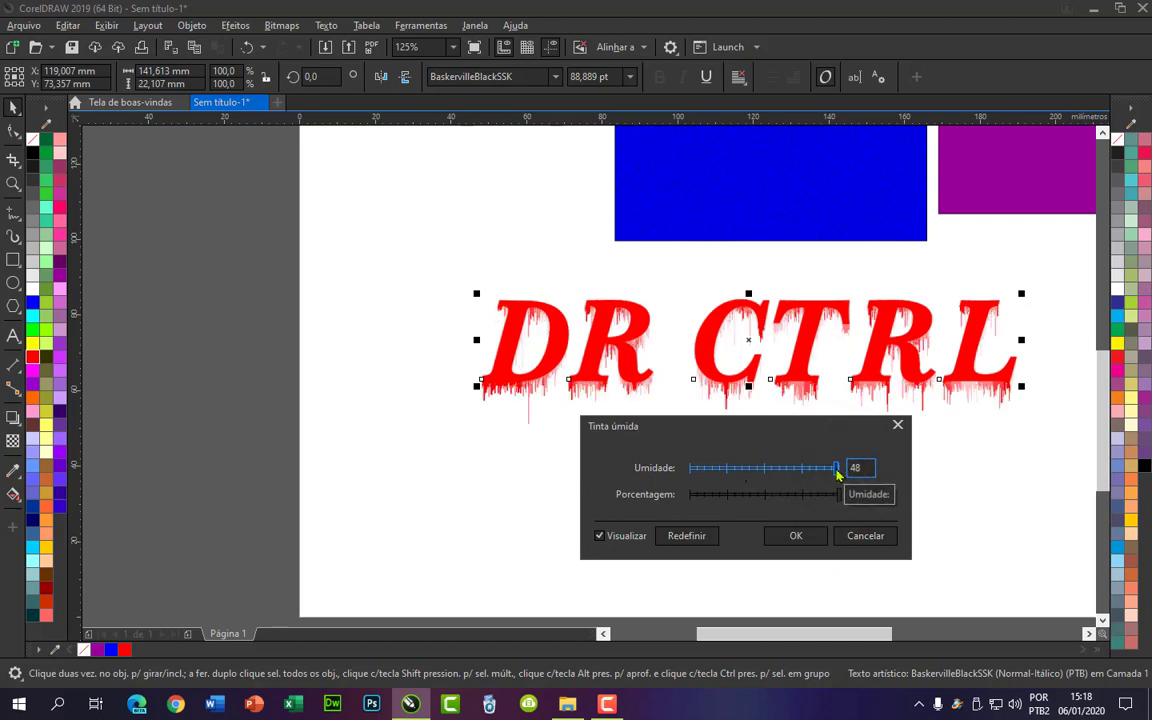
click(796, 536)
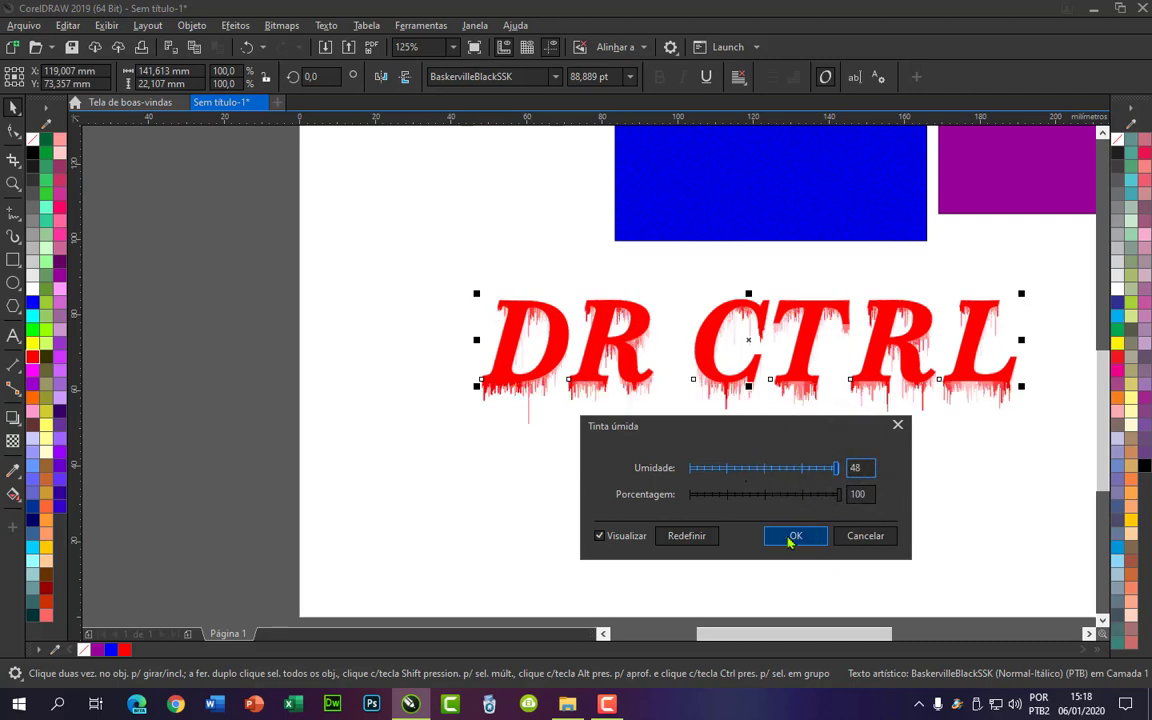
Step: Examine the paint drips on the "DR CTRL" letters up close and at normal size
scroll(584, 412, up, 2)
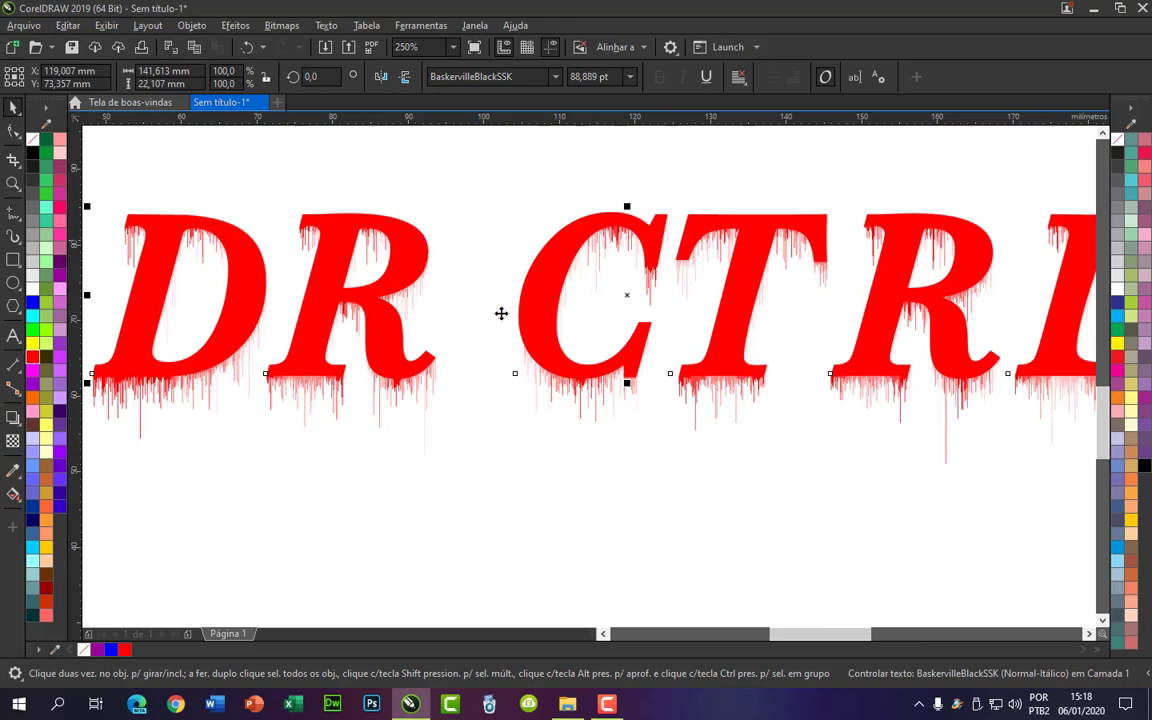
scroll(566, 394, down, 2)
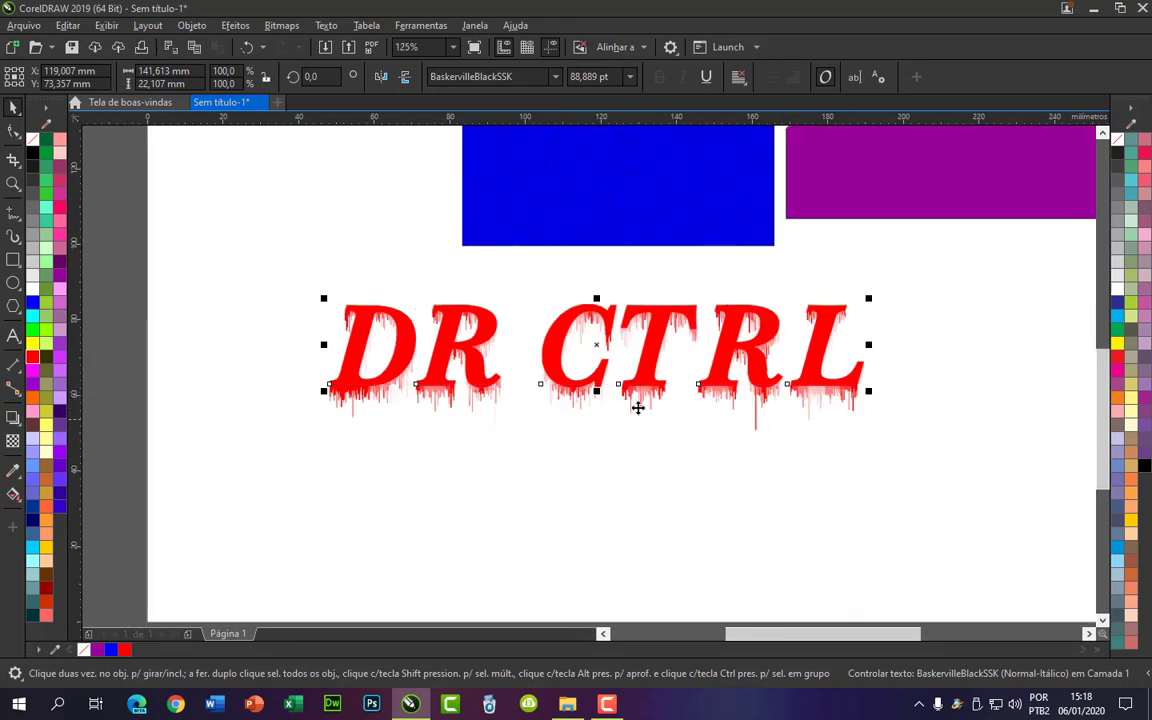
scroll(700, 380, up, 2)
scroll(552, 302, down, 2)
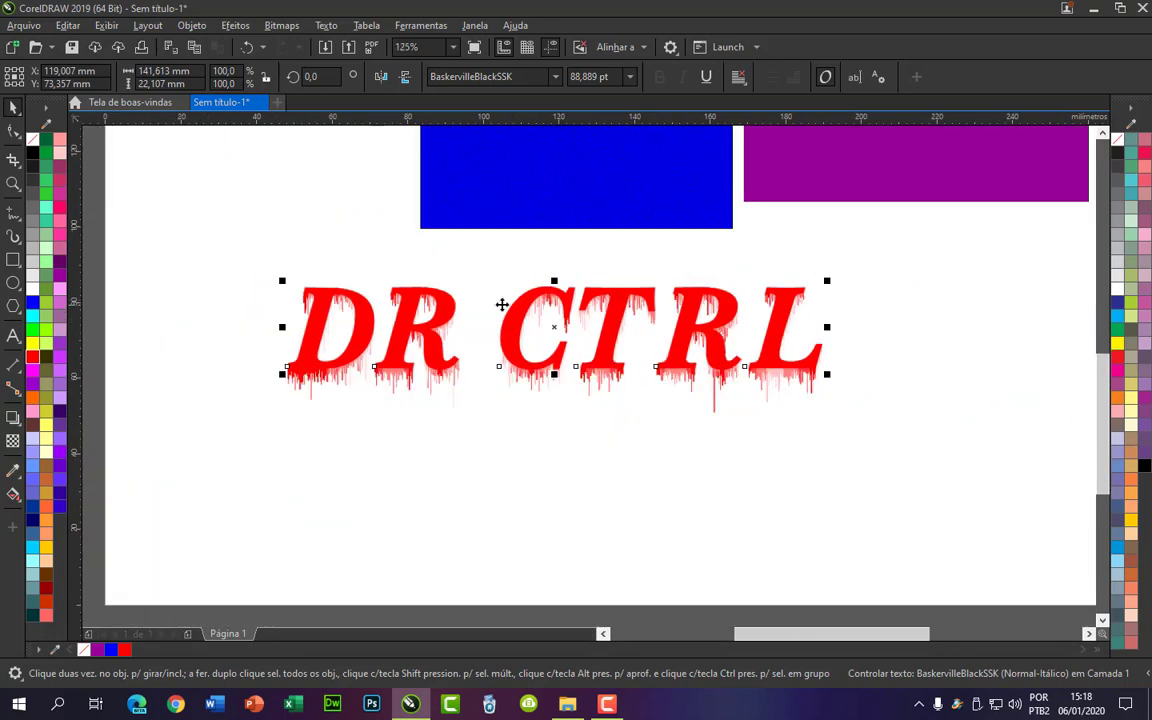
scroll(501, 303, up, 2)
scroll(363, 309, down, 2)
scroll(422, 345, up, 2)
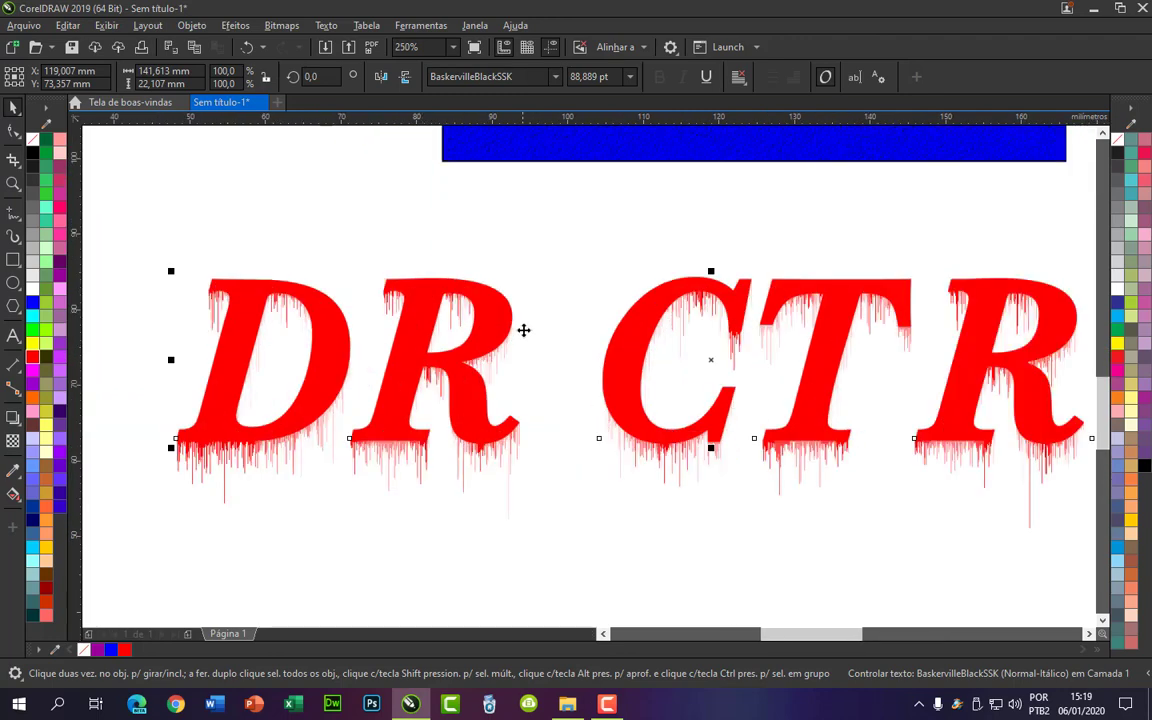
scroll(529, 324, down, 2)
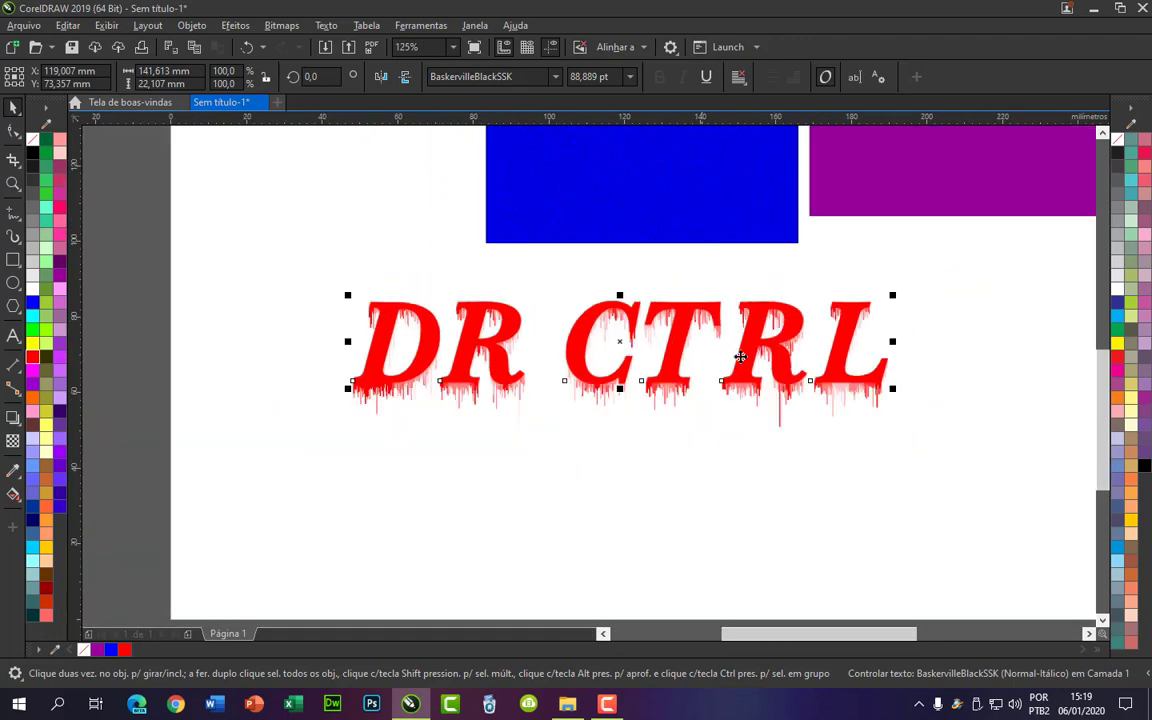
Step: Shrink the "DR CTRL" text, place it just below the purple rectangle, and deselect it
scroll(561, 302, down, 2)
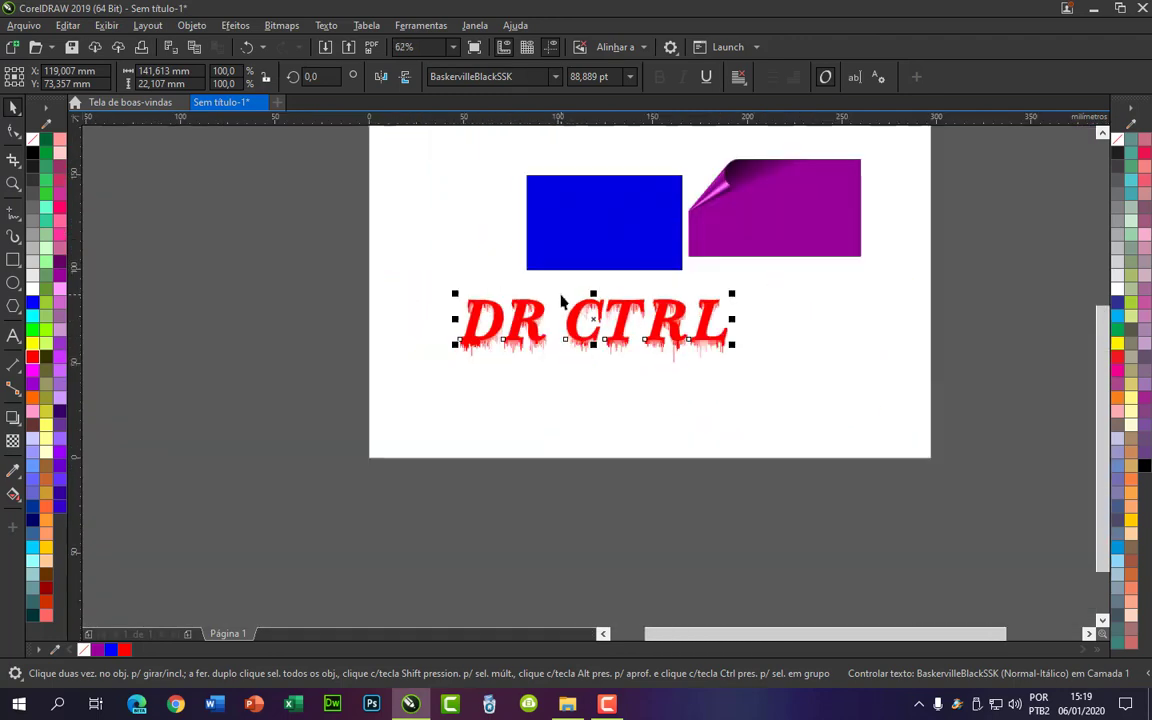
drag(704, 309, 808, 304)
drag(745, 342, 825, 313)
click(633, 356)
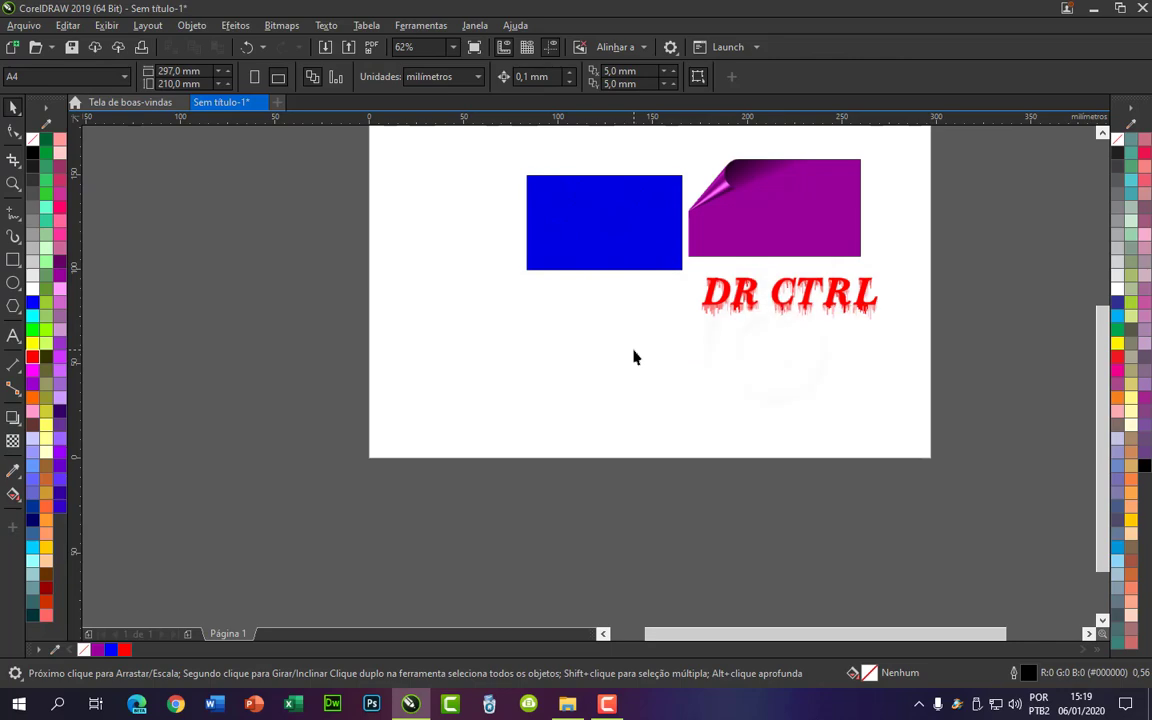
Step: Import the photo FOTO (5) from the FOTOS folder and place it below the blue rectangle, about 122 × 76 mm
key(ctrl+i)
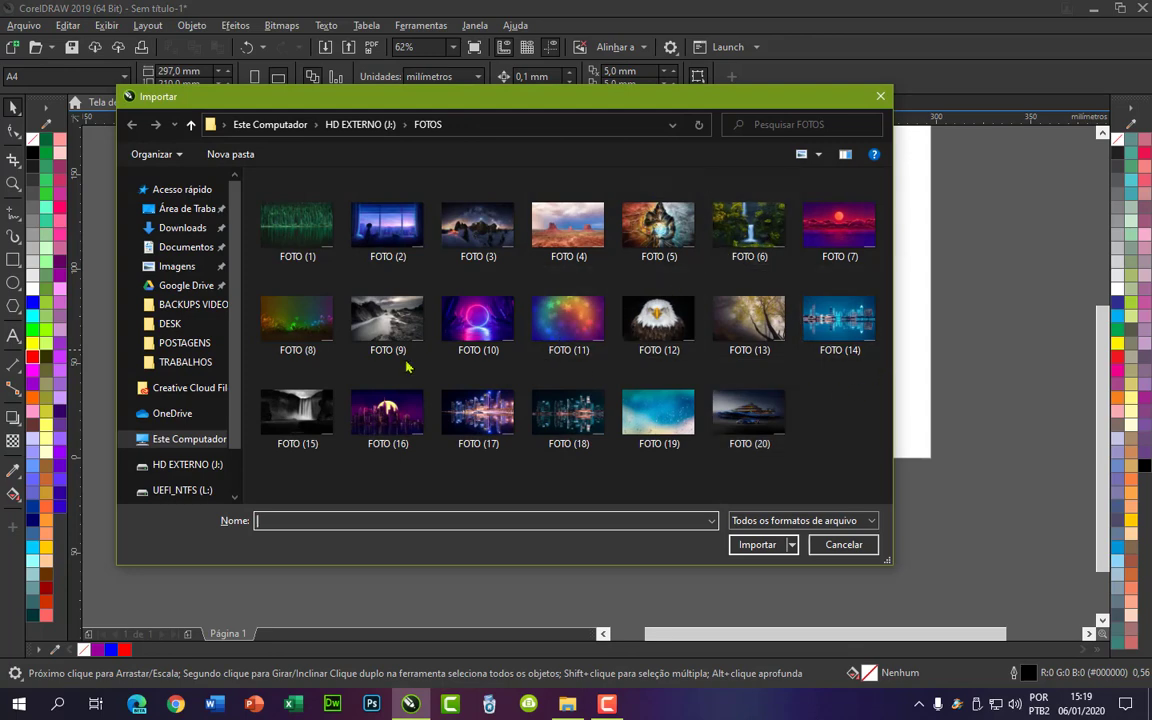
double_click(658, 225)
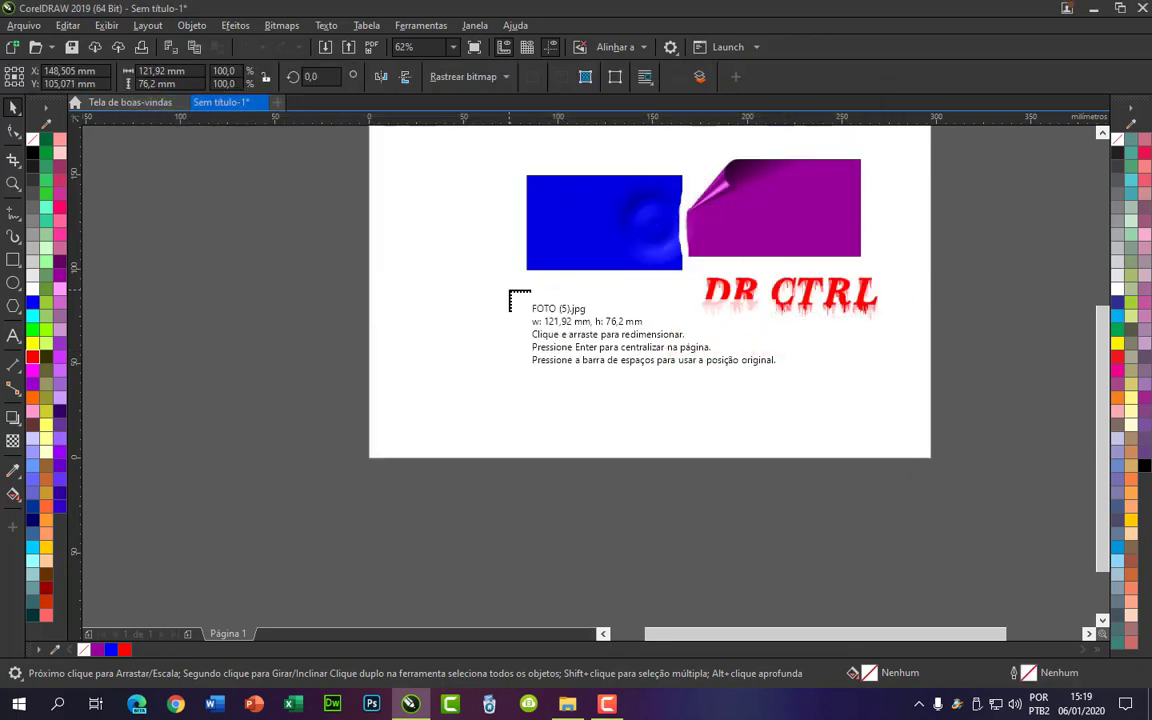
drag(467, 290, 696, 434)
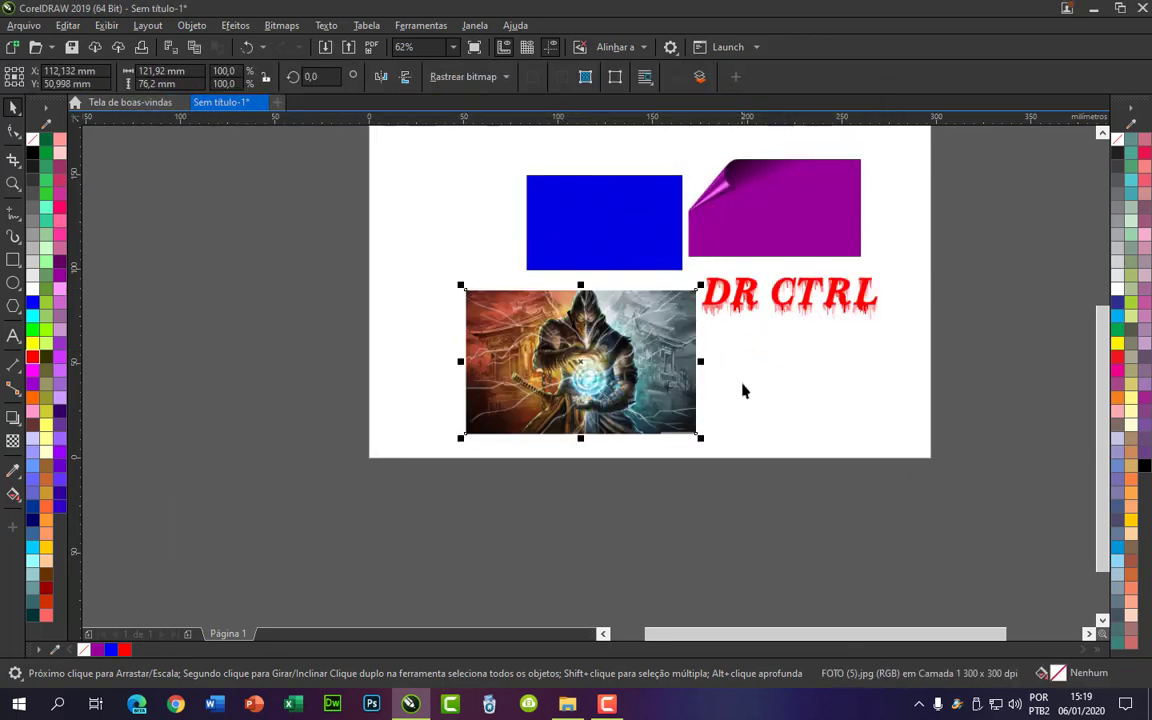
Step: Delete the blue rectangle, the purple rectangle and the "DR CTRL" text, and move the photo up to about X 136 mm, Y 87 mm
scroll(697, 269, up, 2)
click(563, 252)
key(Delete)
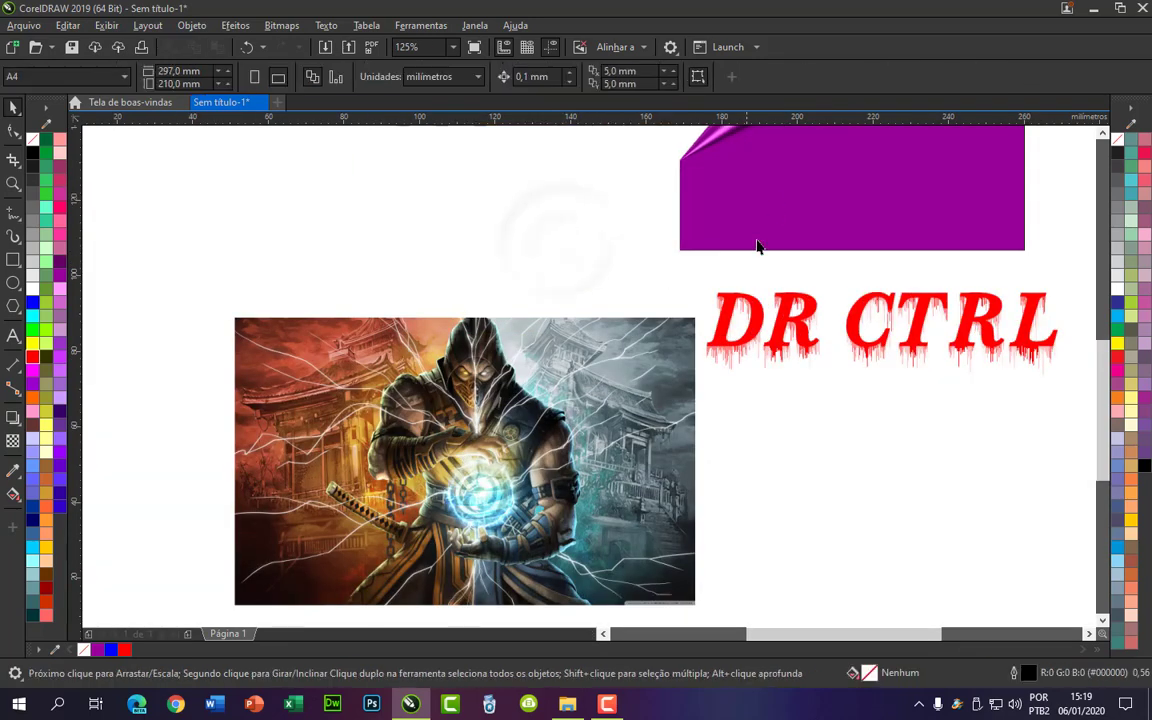
click(773, 200)
key(Delete)
click(782, 305)
key(Delete)
drag(479, 419, 570, 282)
Step: Examine the imported photo as a whole and the hooded figure's face in detail
scroll(562, 261, up, 2)
scroll(549, 232, down, 2)
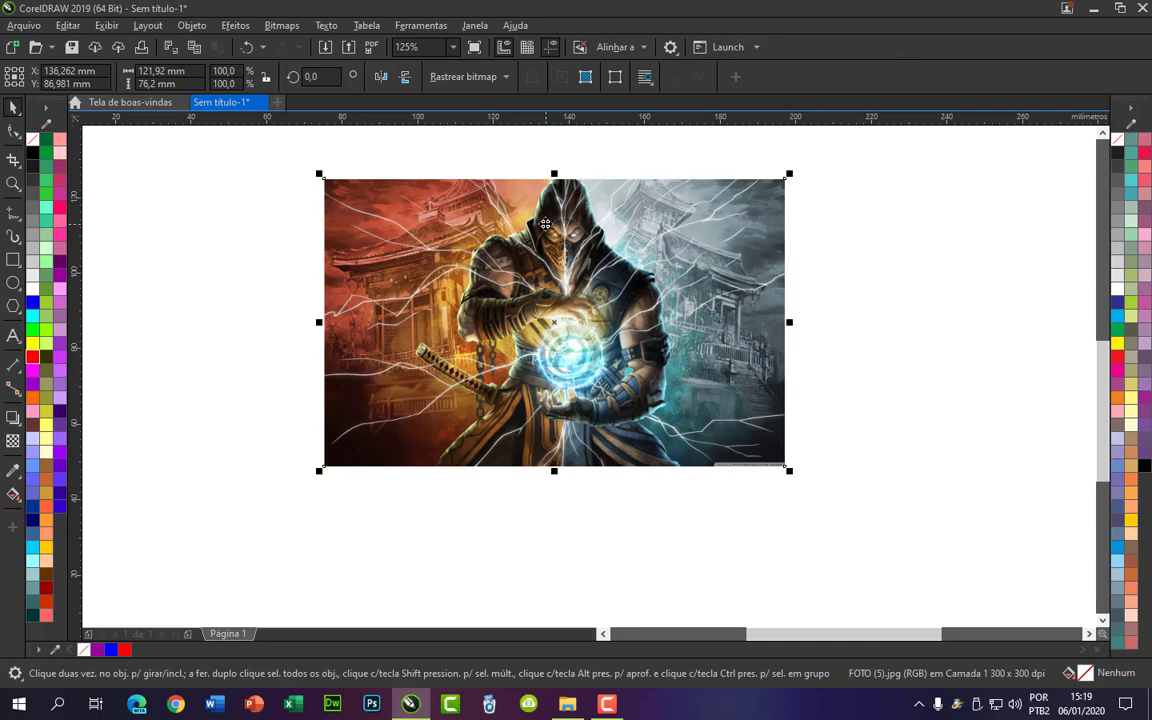
scroll(545, 224, up, 2)
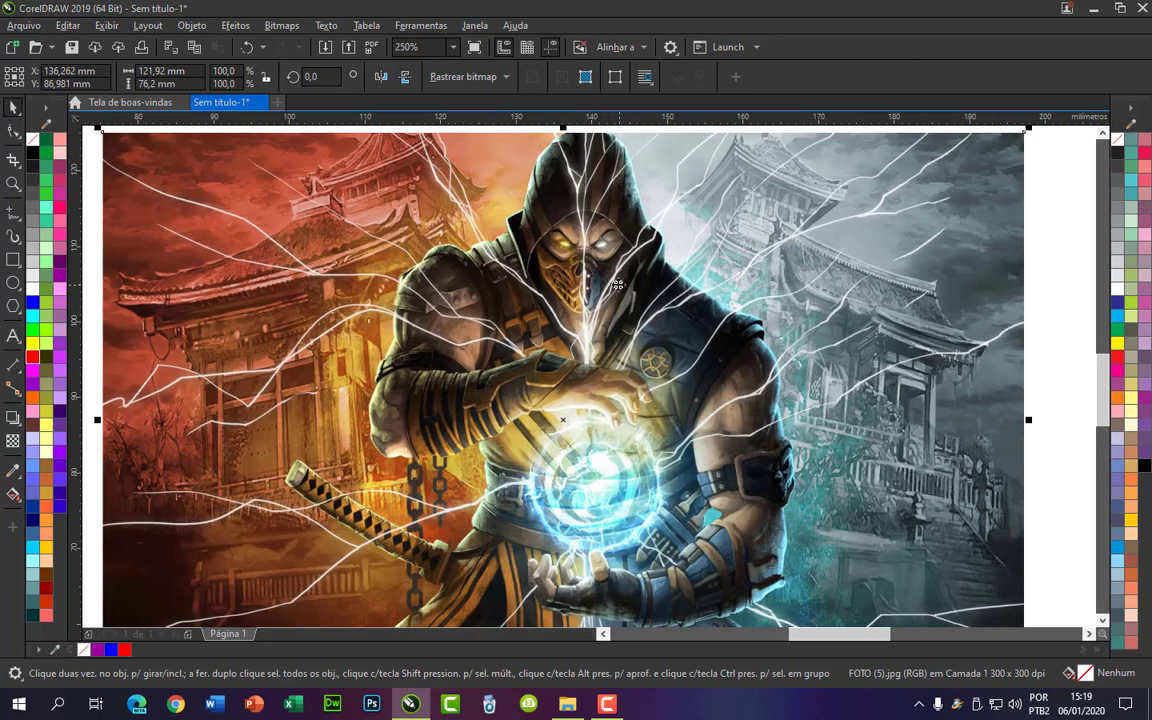
scroll(600, 290, up, 4)
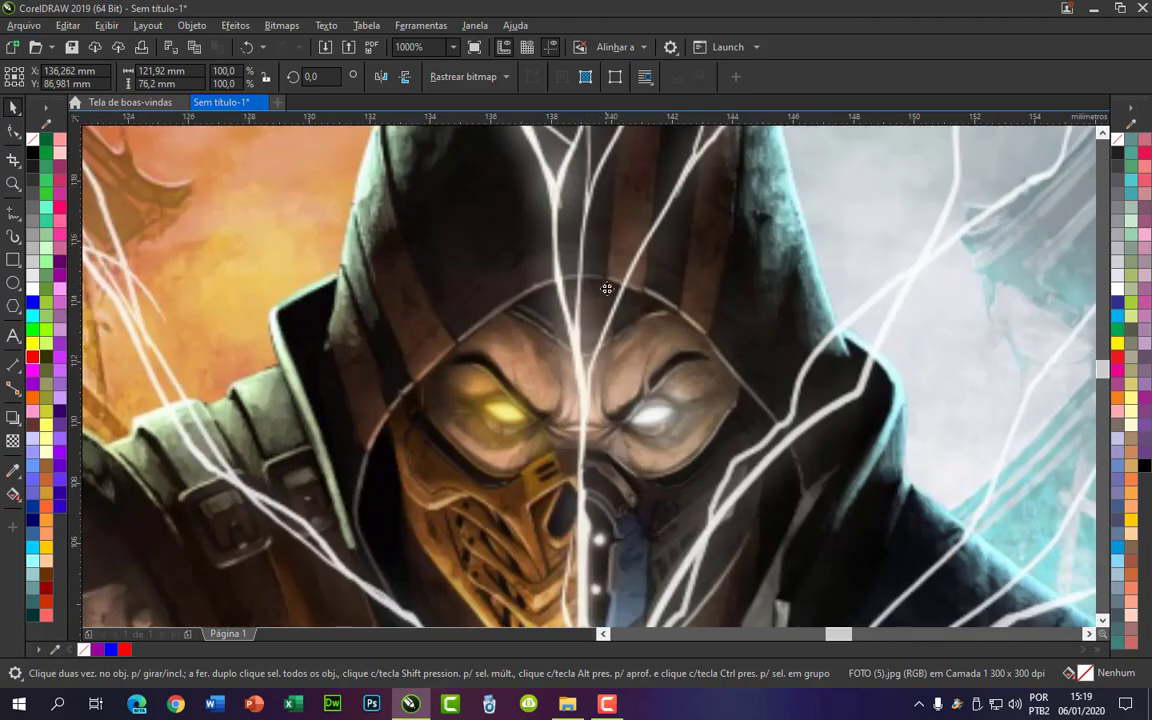
scroll(593, 287, down, 5)
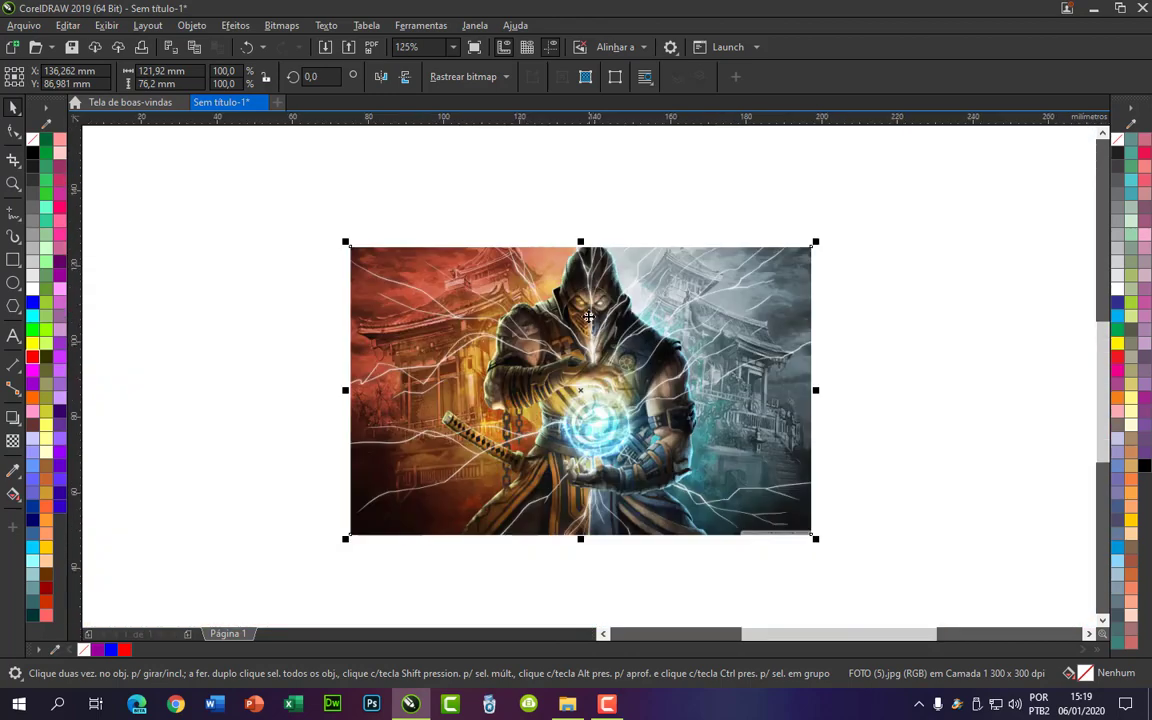
scroll(547, 245, up, 2)
scroll(547, 245, down, 2)
scroll(547, 245, up, 2)
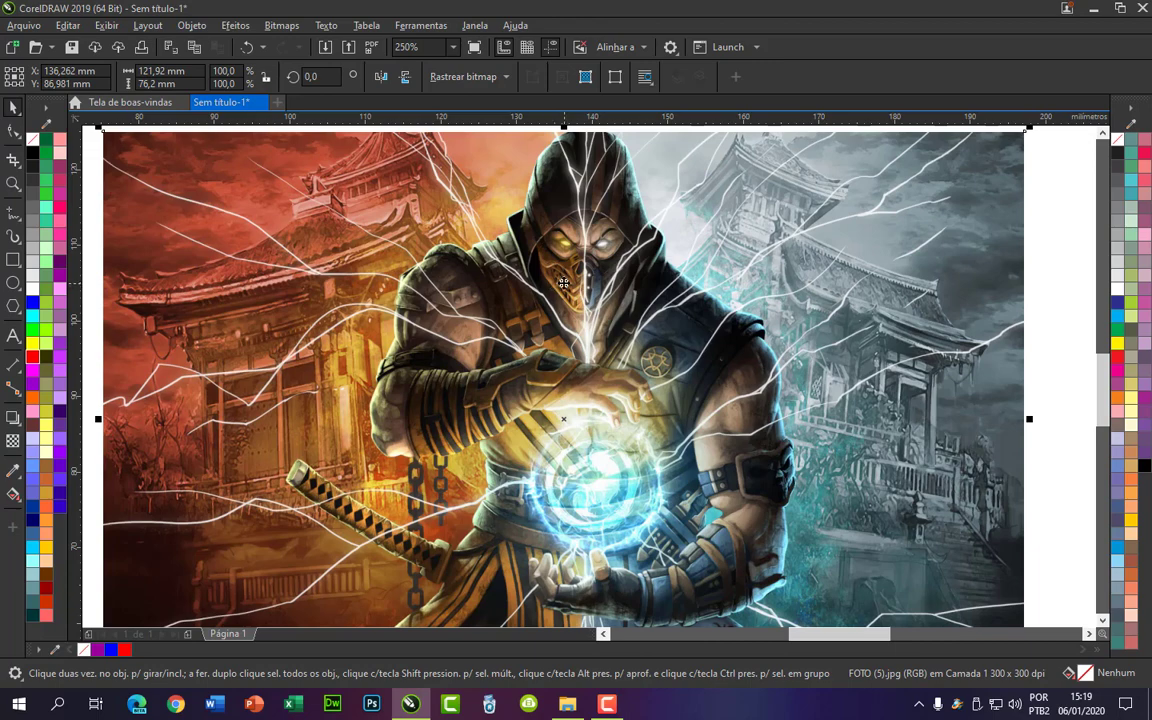
Step: Apply a Gaussian blur with a radius of 13.6 pixels to the imported photo
click(237, 28)
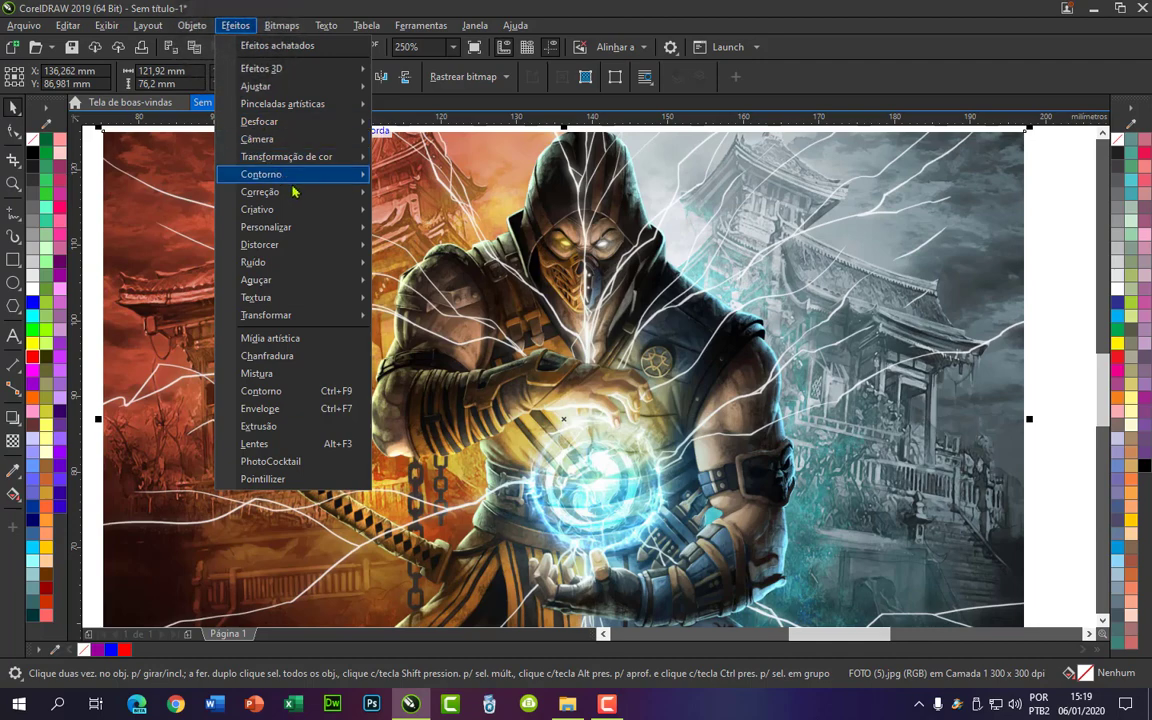
mouse_move(296, 192)
mouse_move(322, 245)
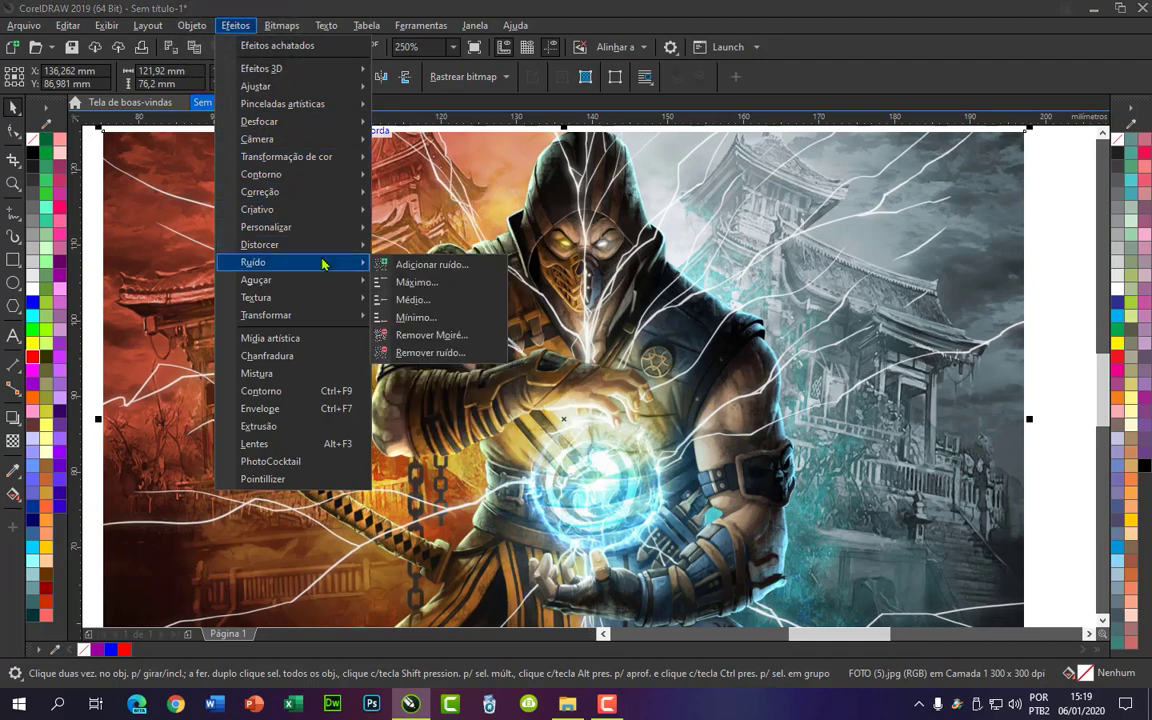
mouse_move(322, 288)
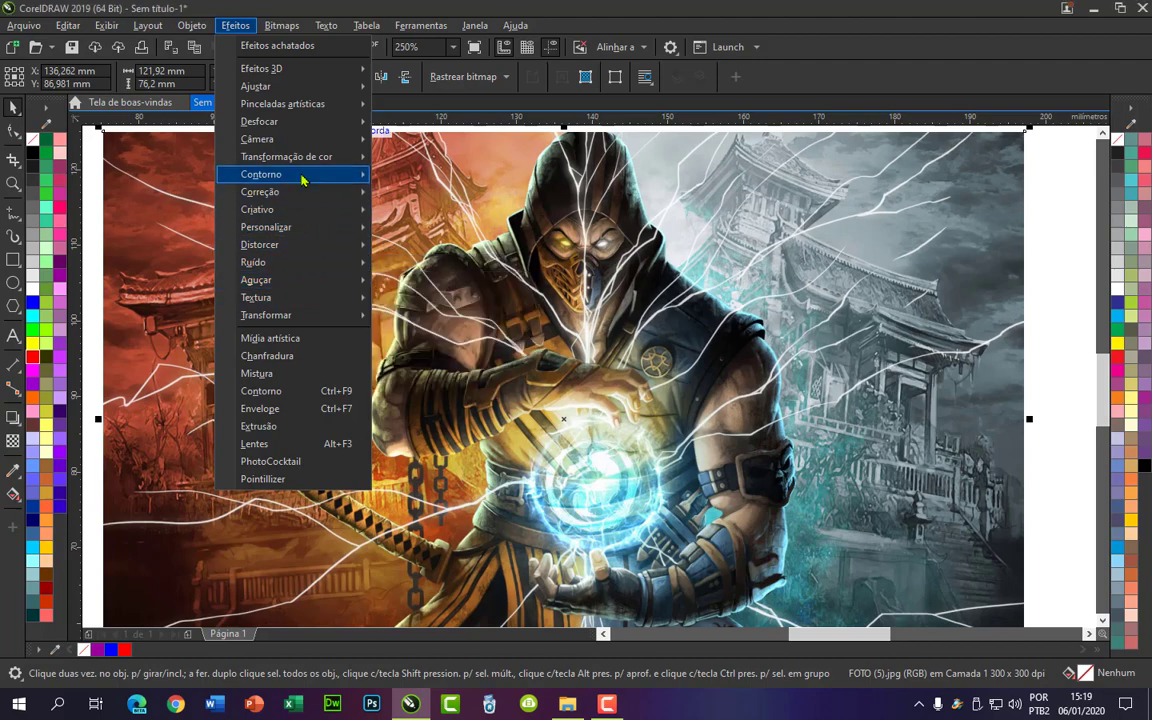
mouse_move(300, 146)
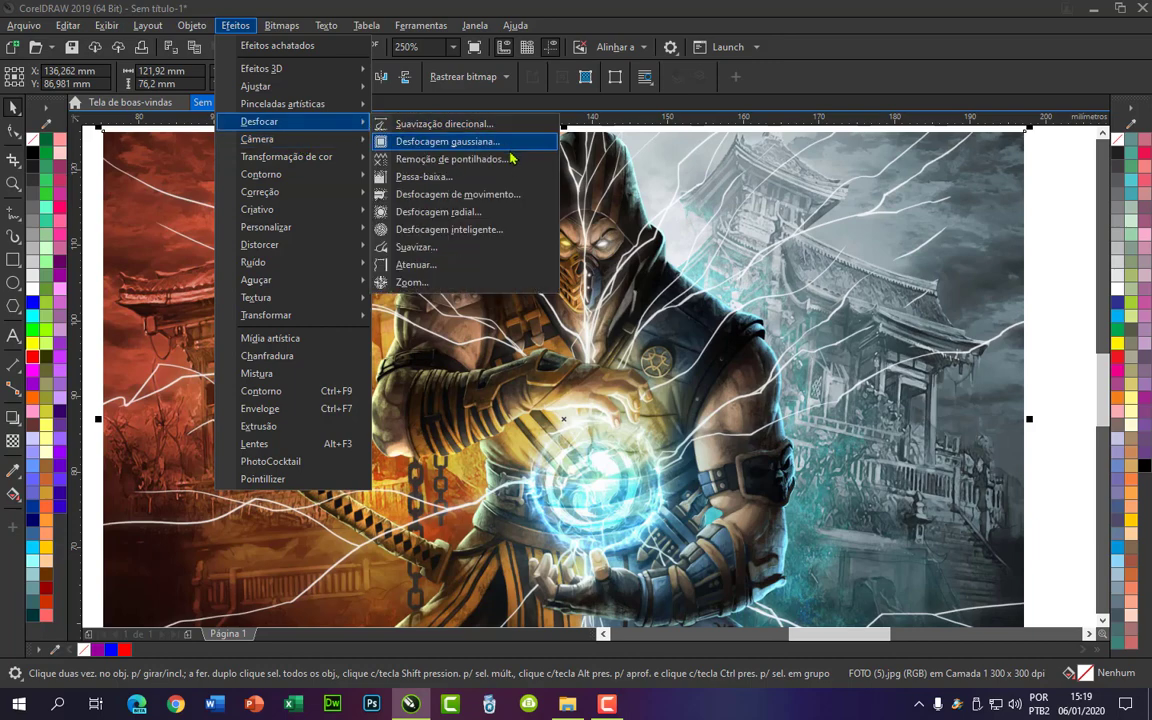
click(454, 142)
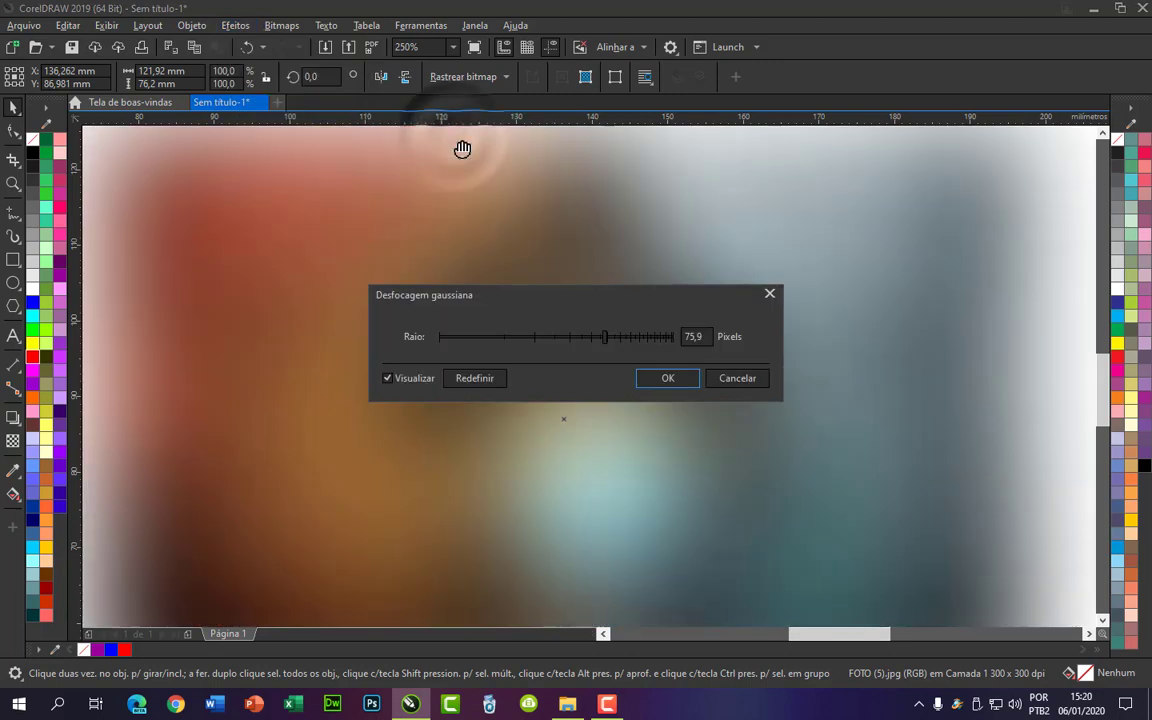
scroll(555, 258, down, 2)
drag(576, 298, 772, 242)
click(756, 283)
drag(754, 285, 792, 142)
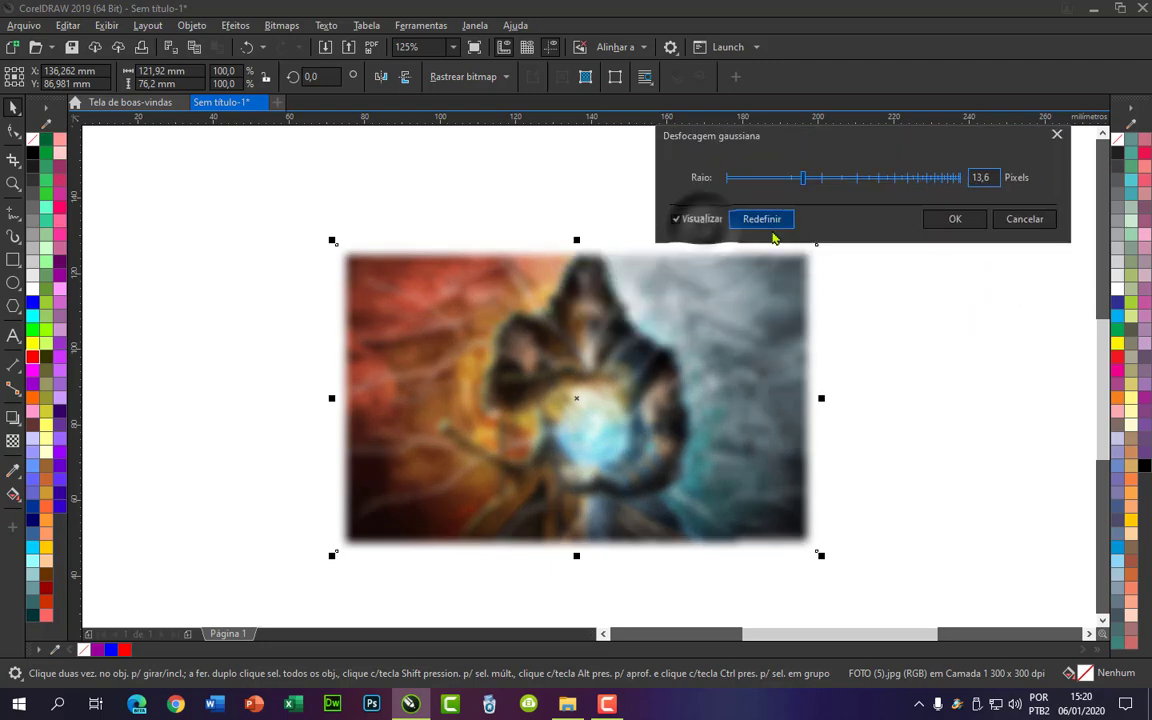
click(955, 221)
Step: Examine the blurred photo both close up and as a whole, including its softened edges
scroll(652, 326, up, 2)
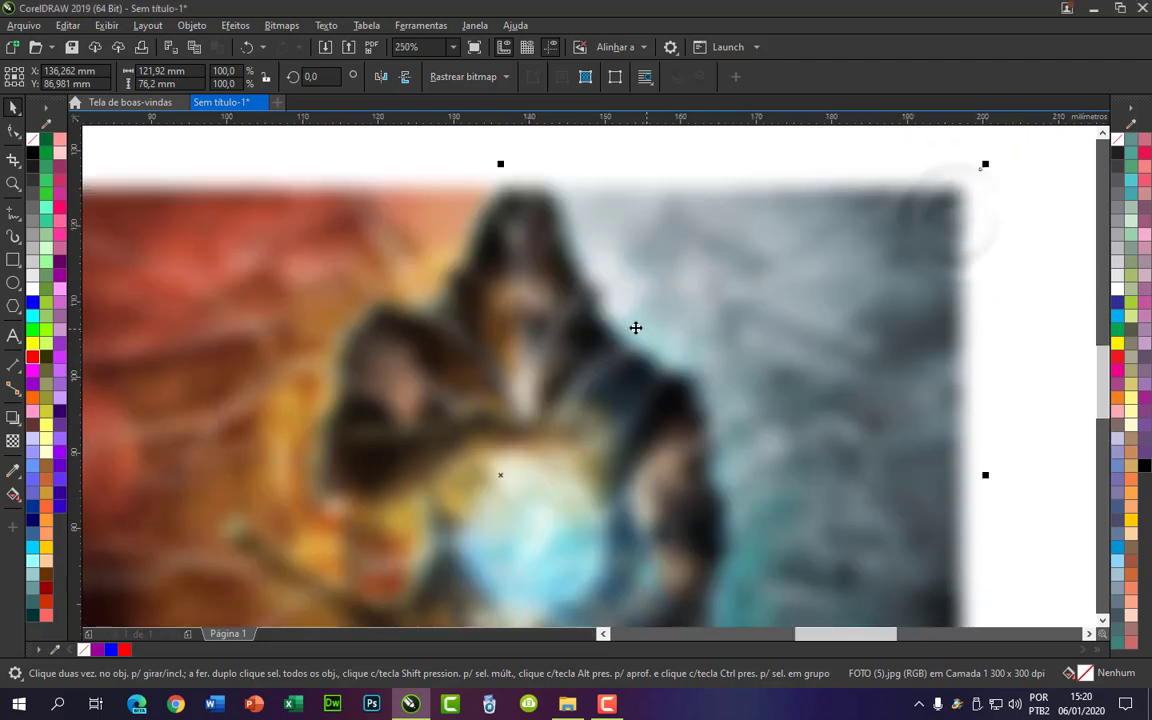
scroll(535, 334, down, 2)
scroll(556, 328, up, 2)
scroll(598, 295, down, 2)
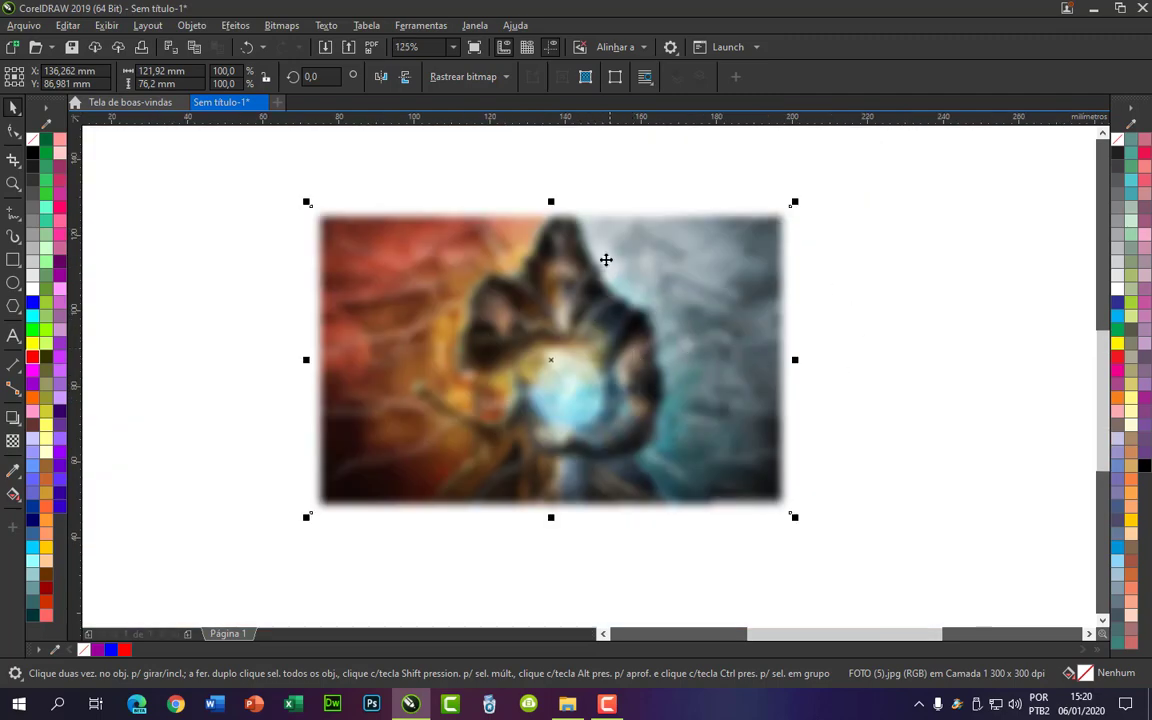
scroll(576, 221, up, 2)
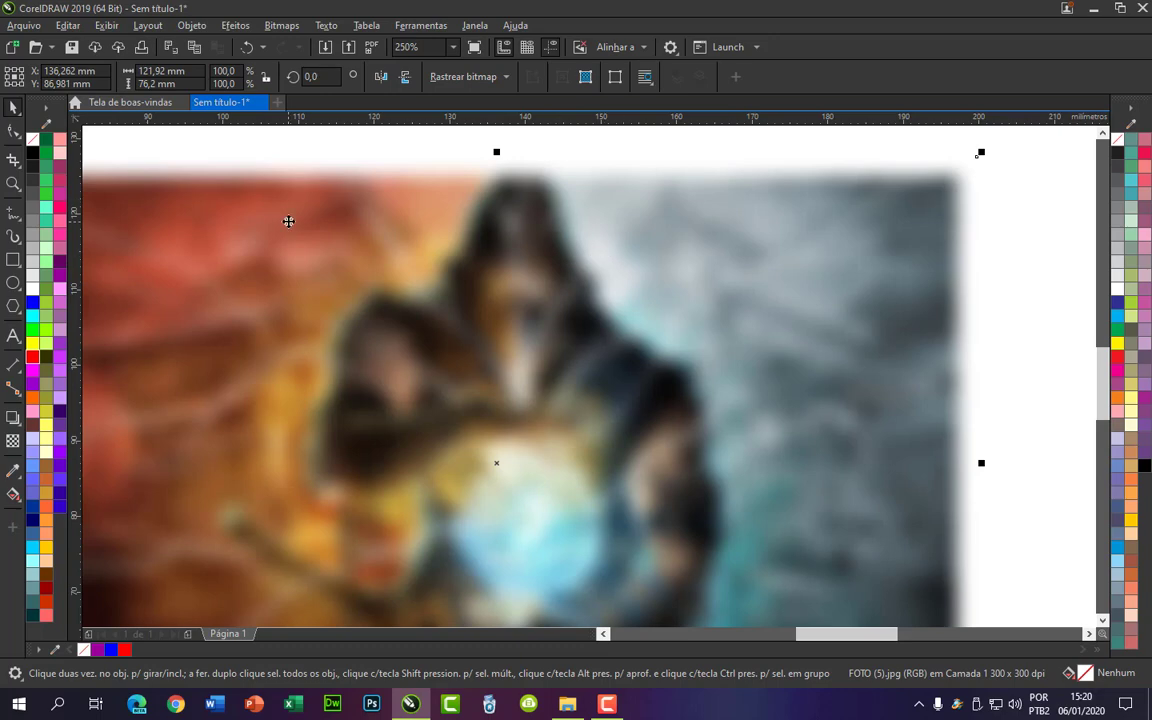
scroll(288, 221, down, 2)
scroll(346, 259, up, 2)
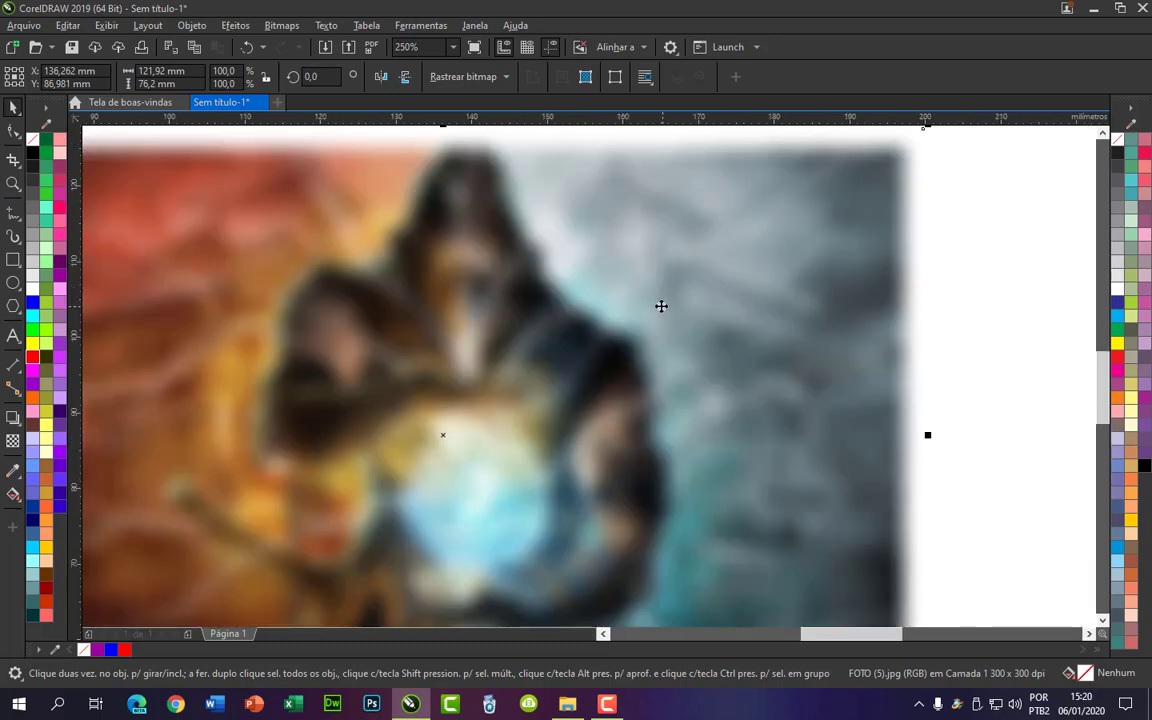
scroll(548, 288, down, 2)
scroll(543, 275, up, 2)
scroll(545, 300, down, 2)
scroll(556, 337, up, 2)
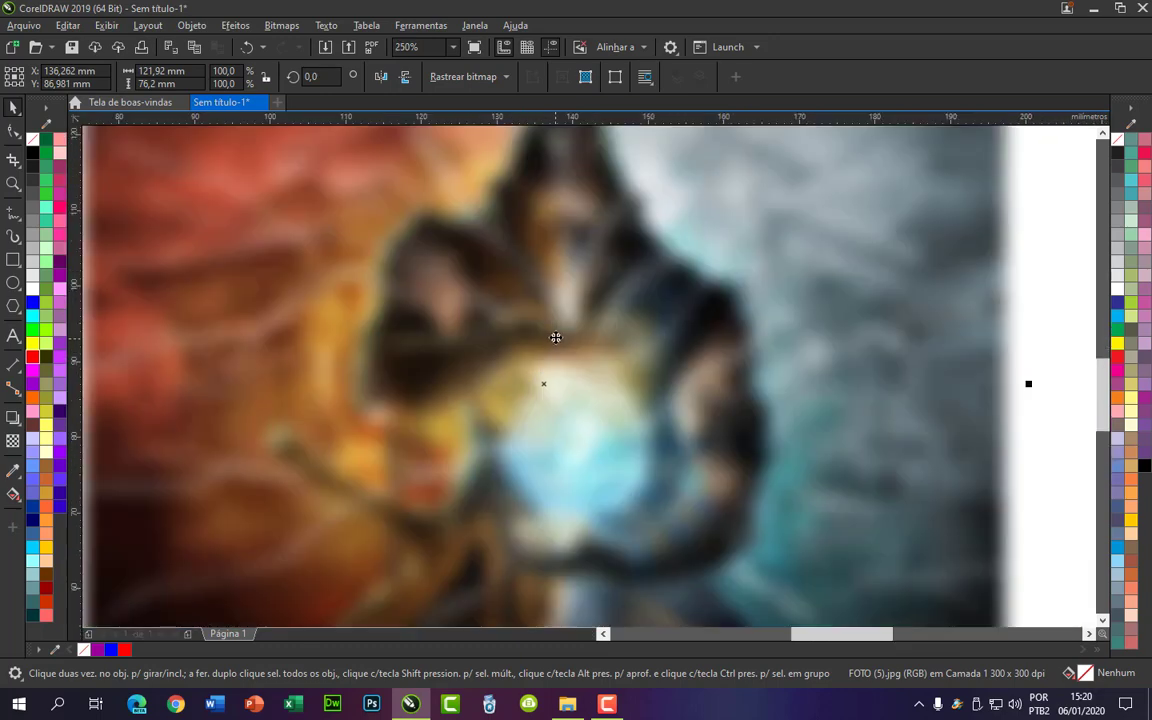
scroll(556, 337, down, 2)
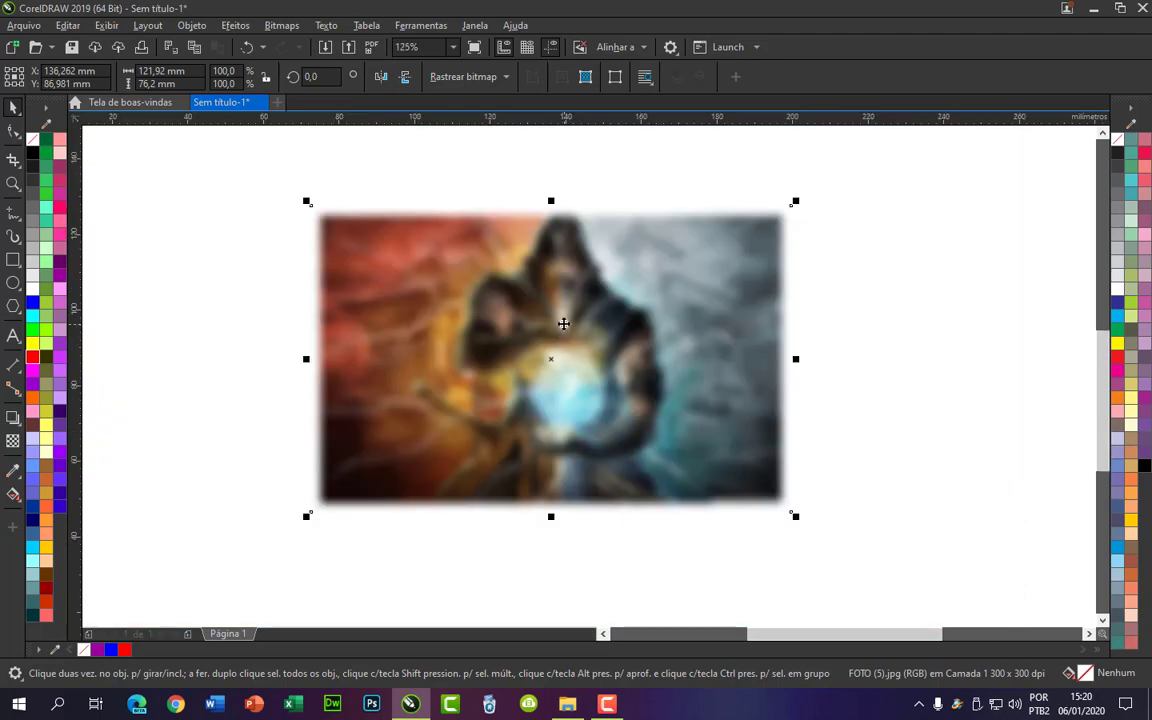
Step: Move the blurred photo aside to the page's right edge and delete it, leaving the page empty
scroll(540, 245, down, 2)
drag(584, 270, 710, 245)
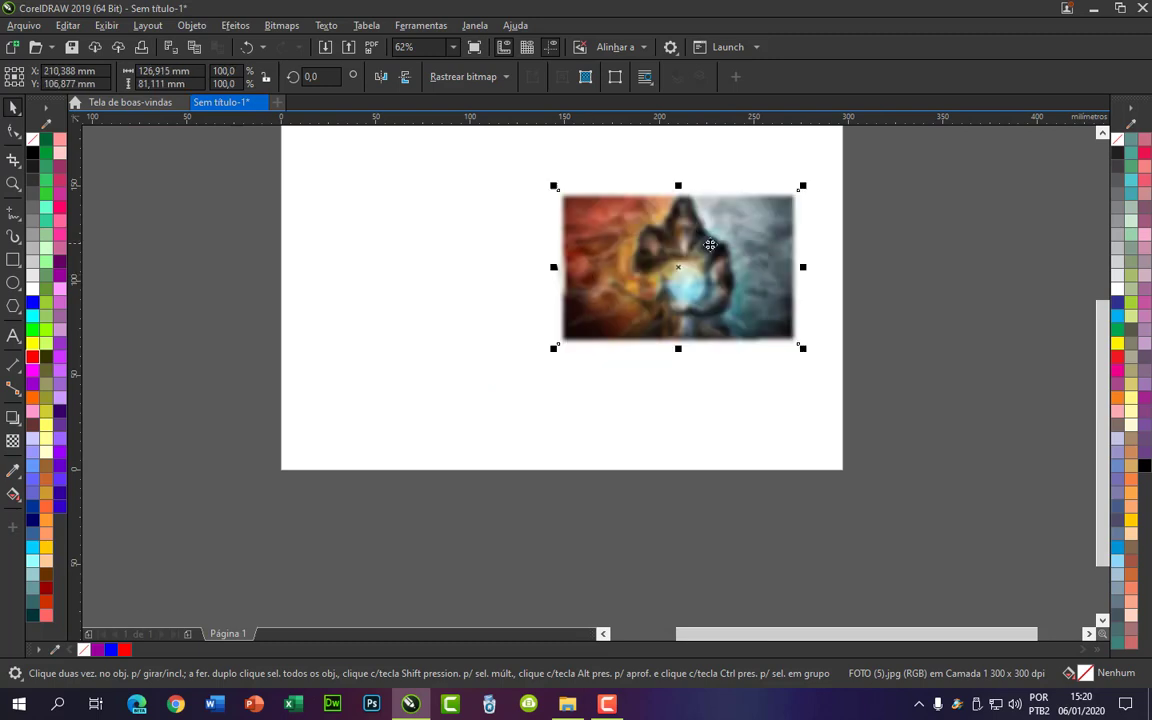
click(458, 275)
drag(598, 262, 663, 265)
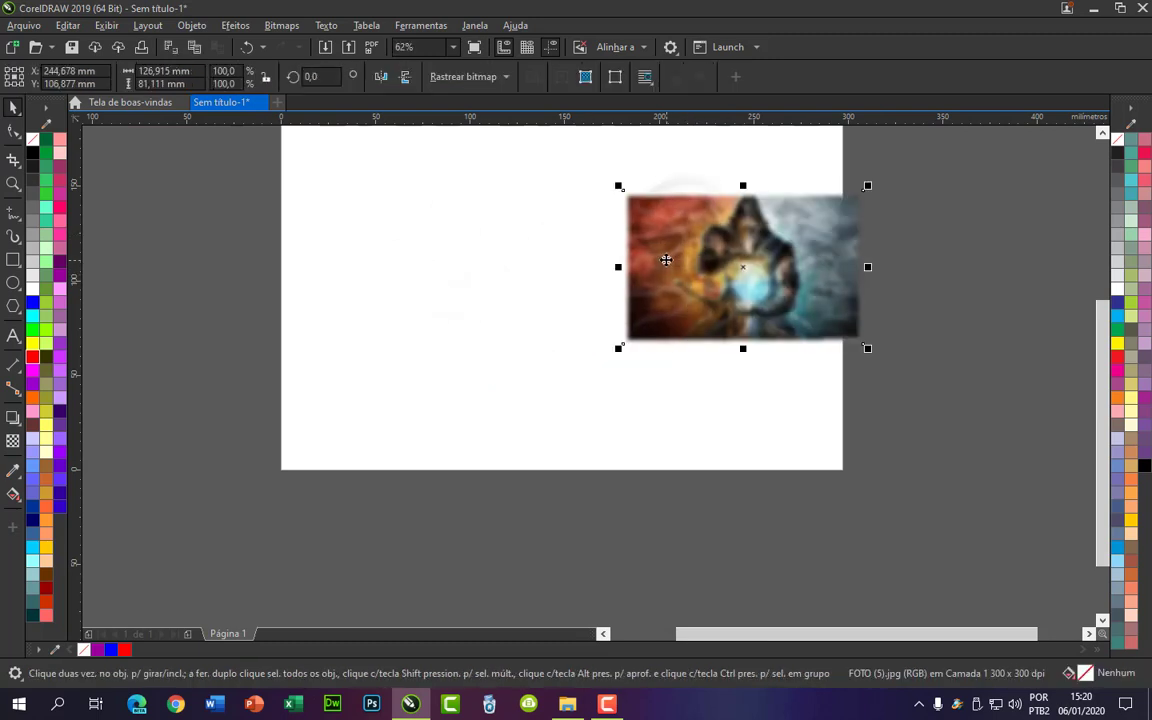
key(Delete)
scroll(615, 334, down, 2)
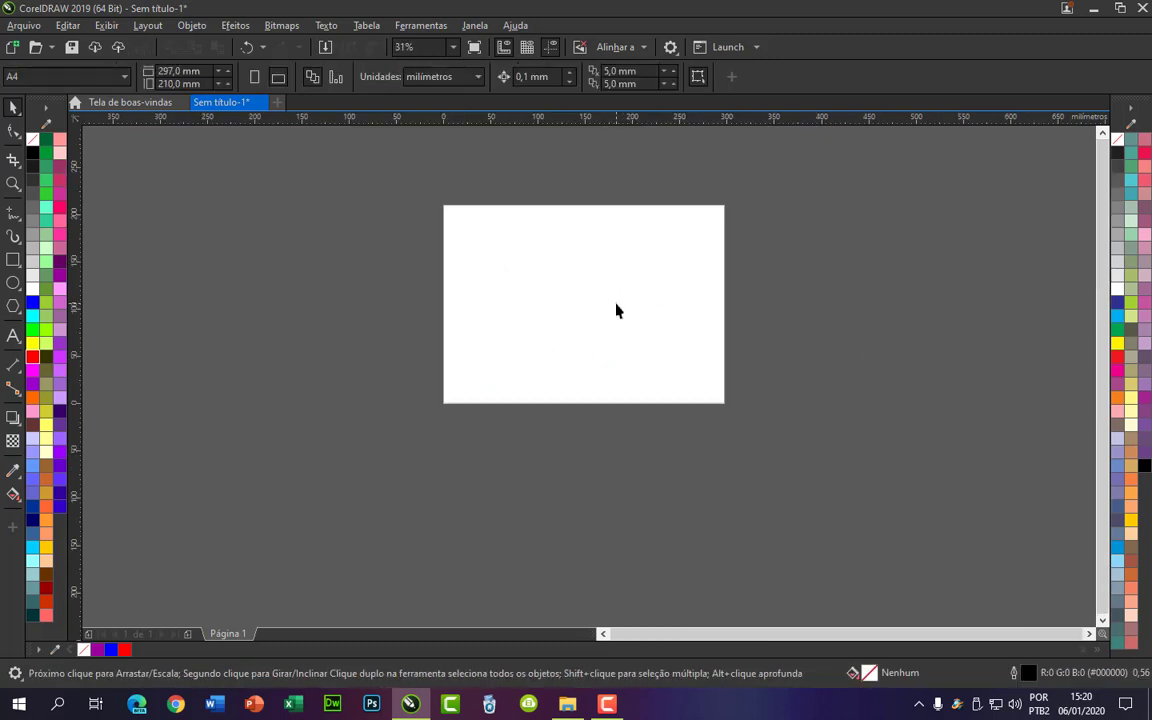
scroll(616, 311, up, 2)
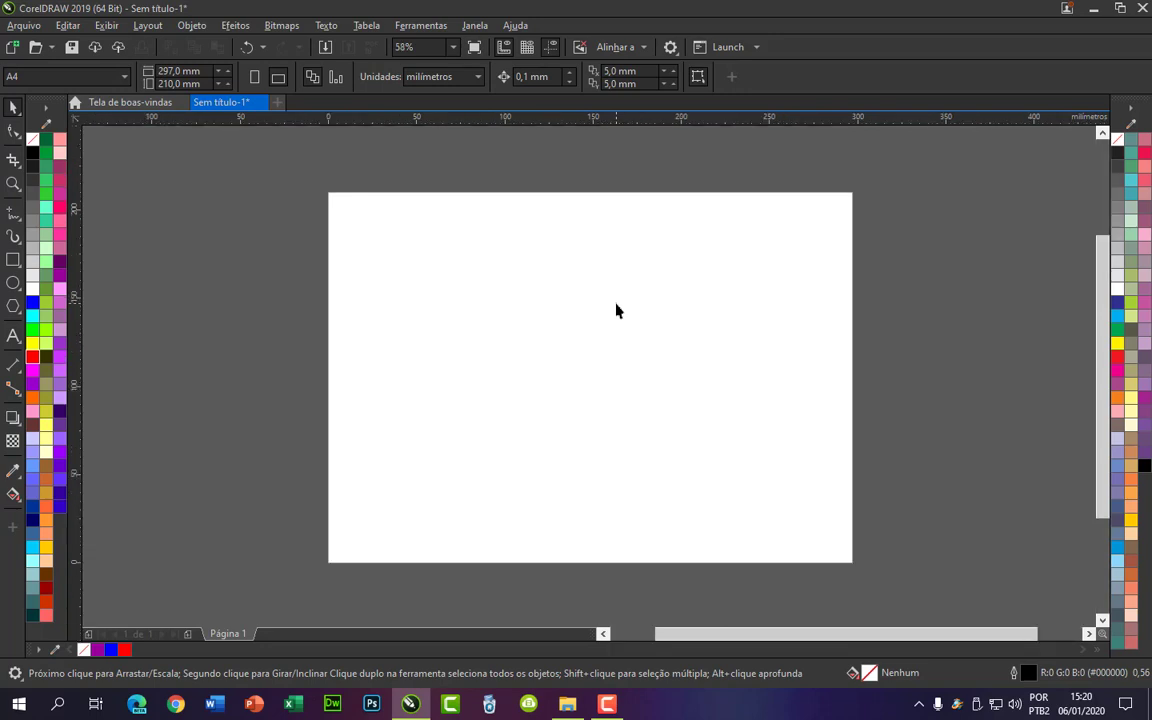
Step: Create a page-sized rectangle, 297 × 210 mm, and fill it with black
double_click(13, 260)
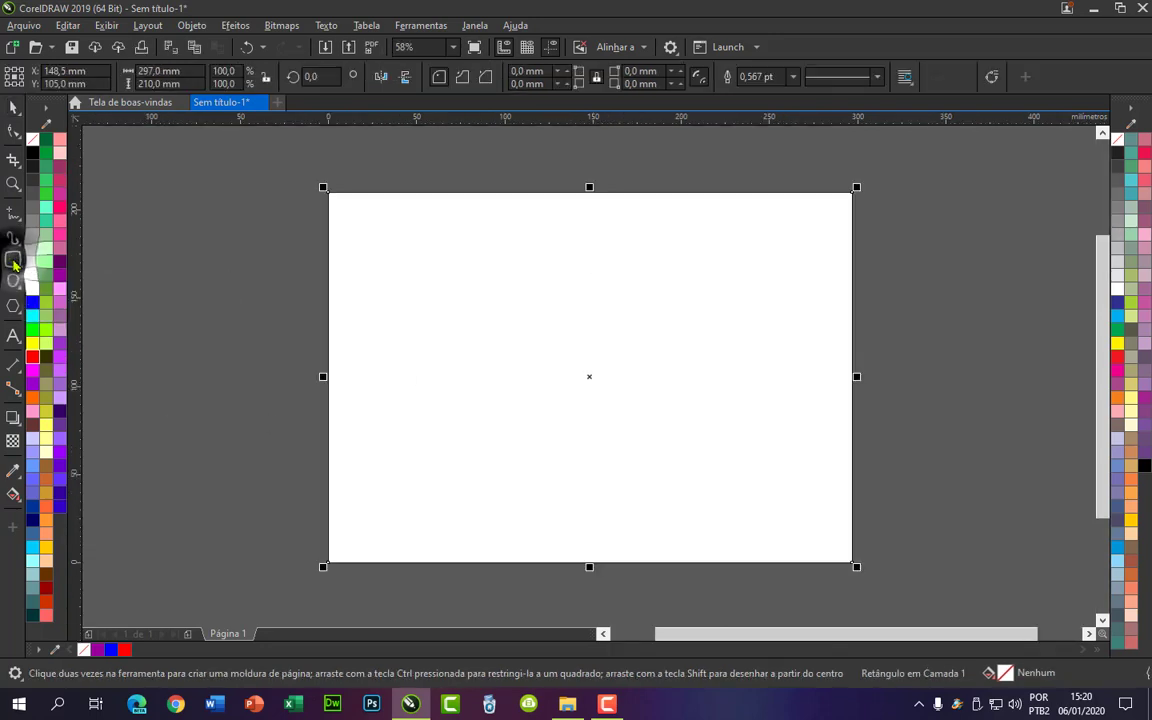
click(32, 153)
click(13, 107)
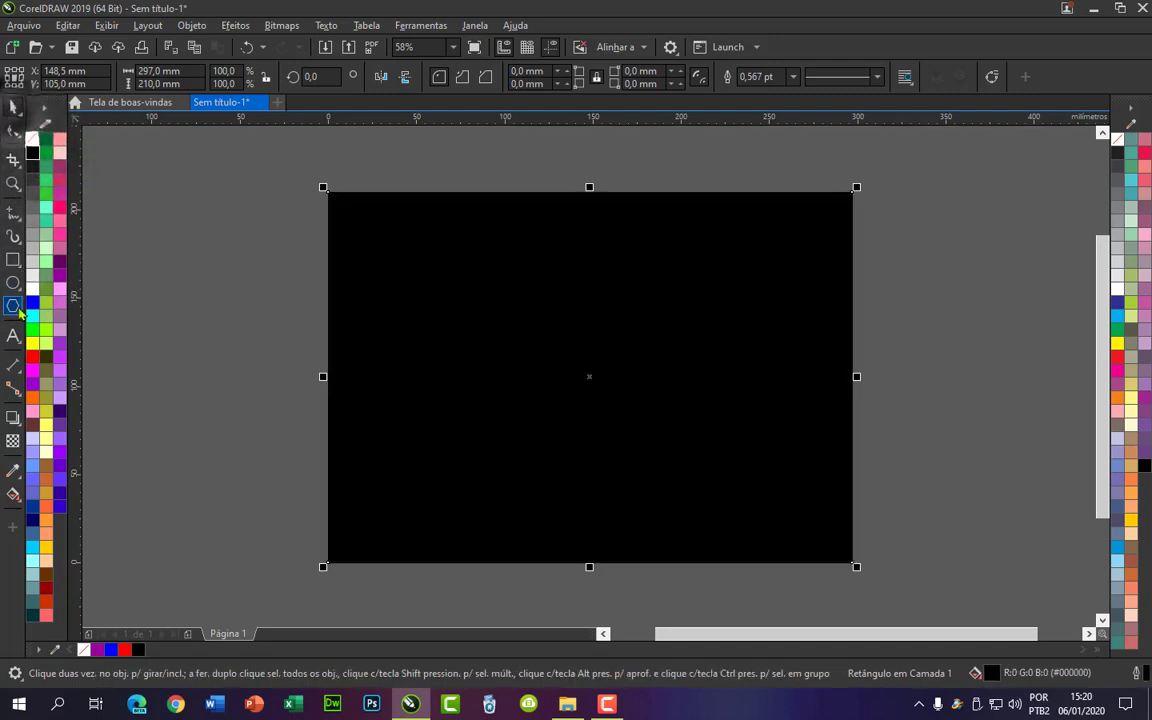
Step: Draw a white ellipse about 170 × 68 mm without an outline and centre it on the page
click(13, 283)
drag(500, 315, 803, 439)
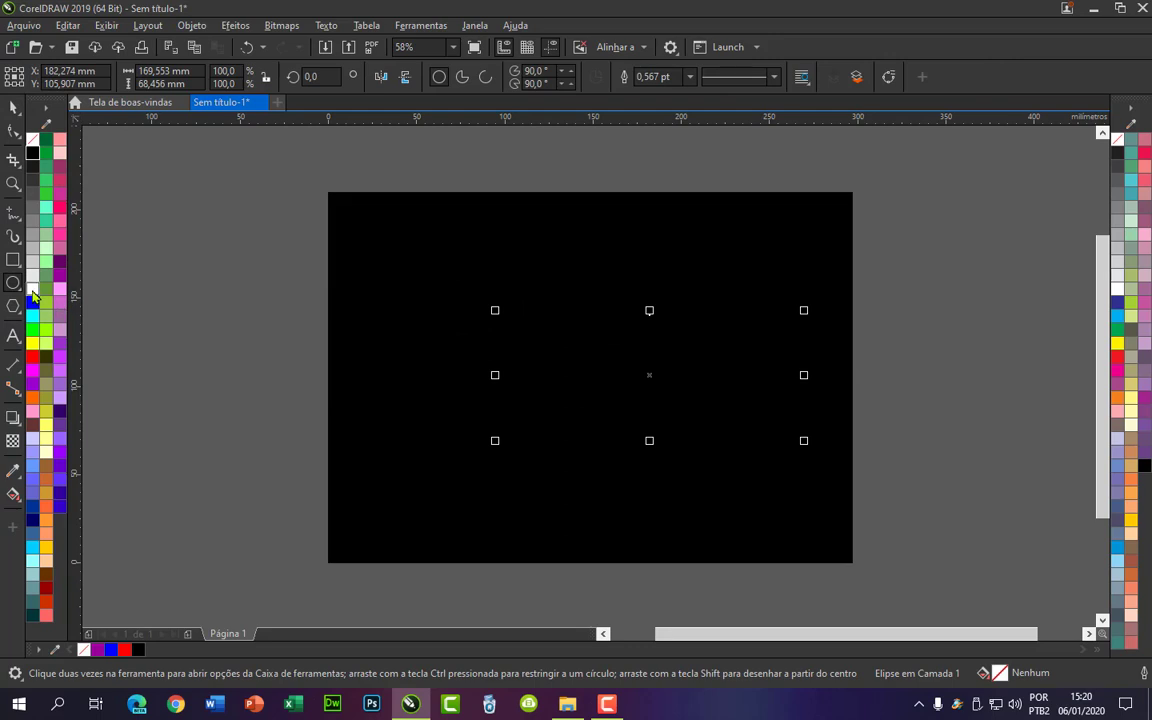
click(33, 289)
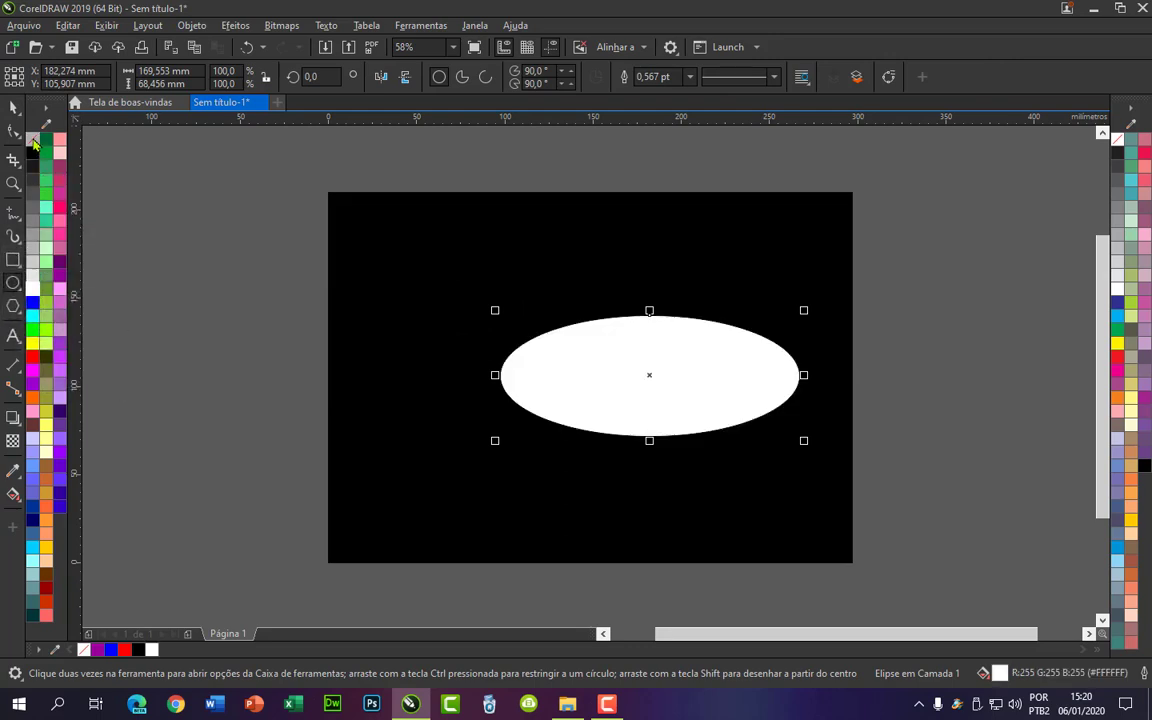
right_click(33, 141)
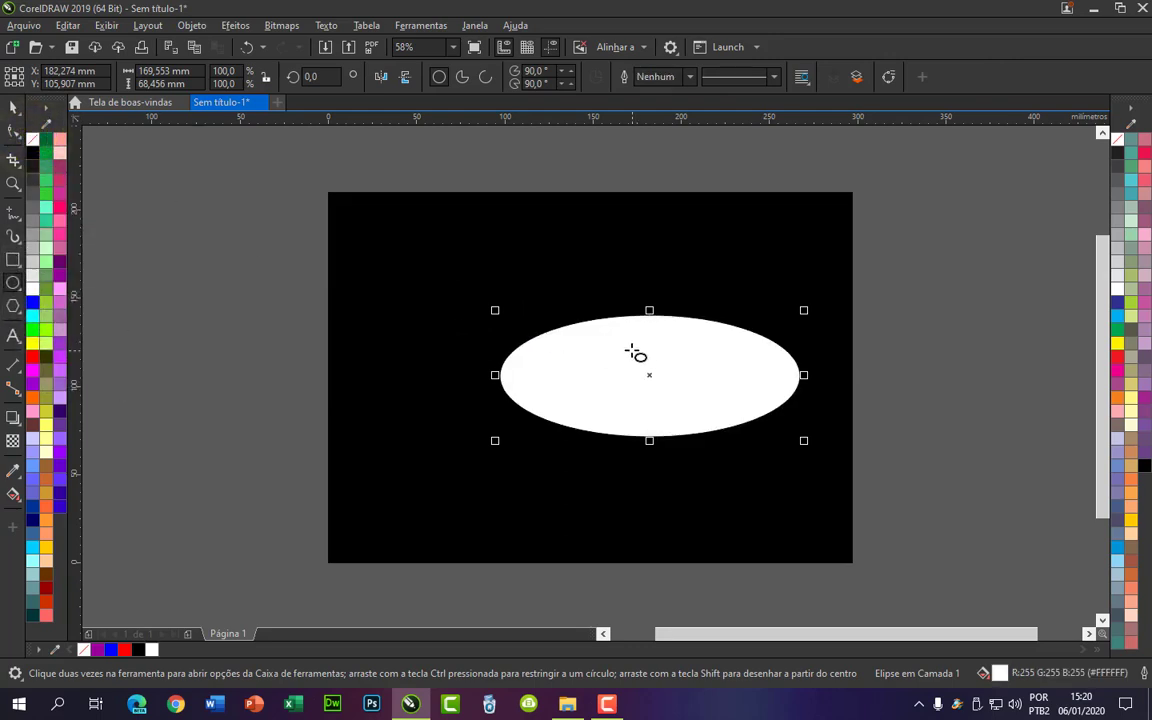
key(space)
key(p)
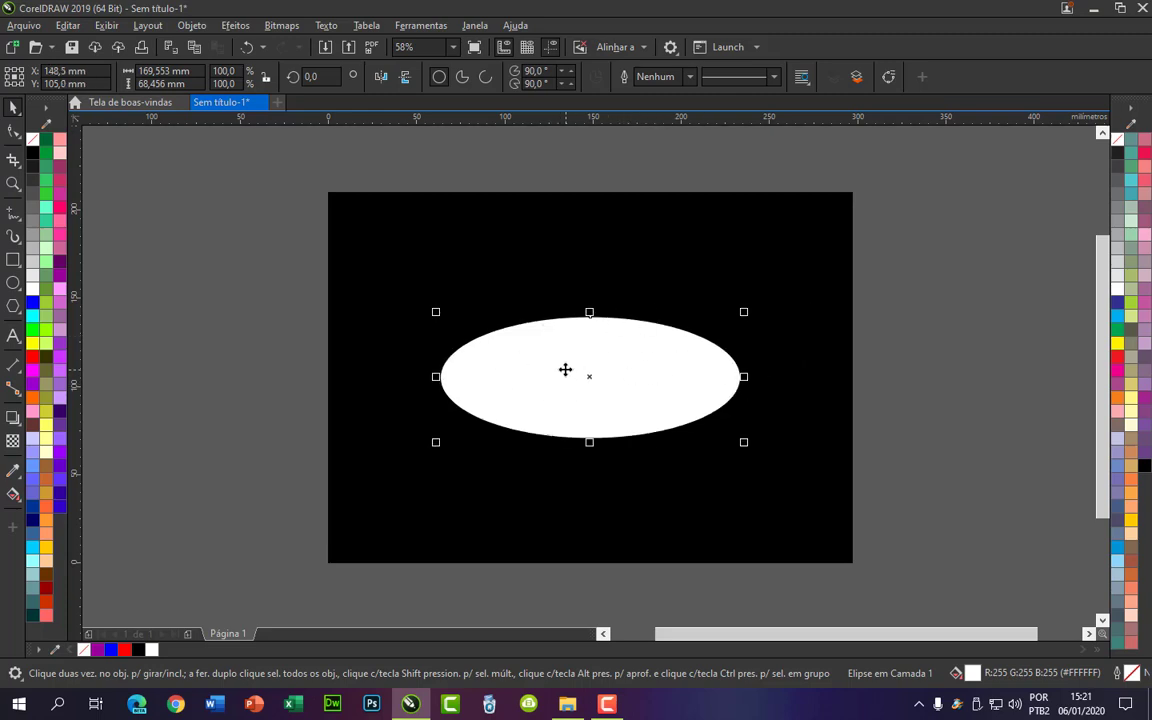
Step: Apply a Gaussian blur with a radius of 129.3 pixels to the white ellipse and deselect it
scroll(610, 375, up, 2)
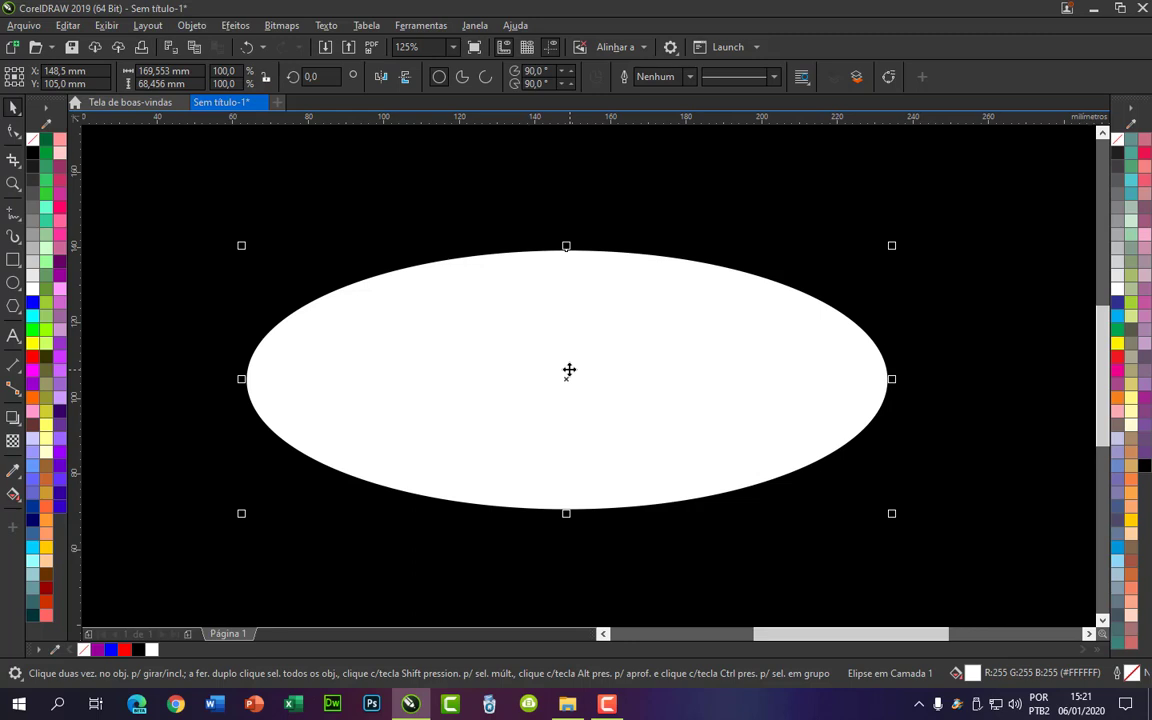
click(238, 27)
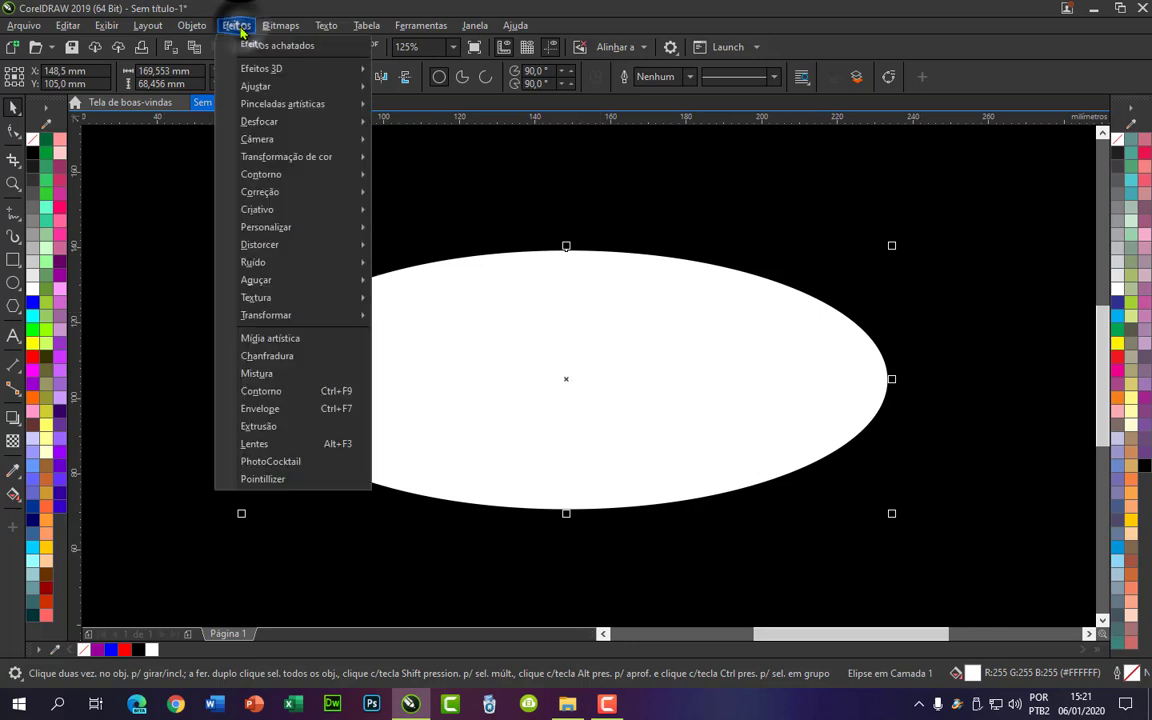
mouse_move(270, 121)
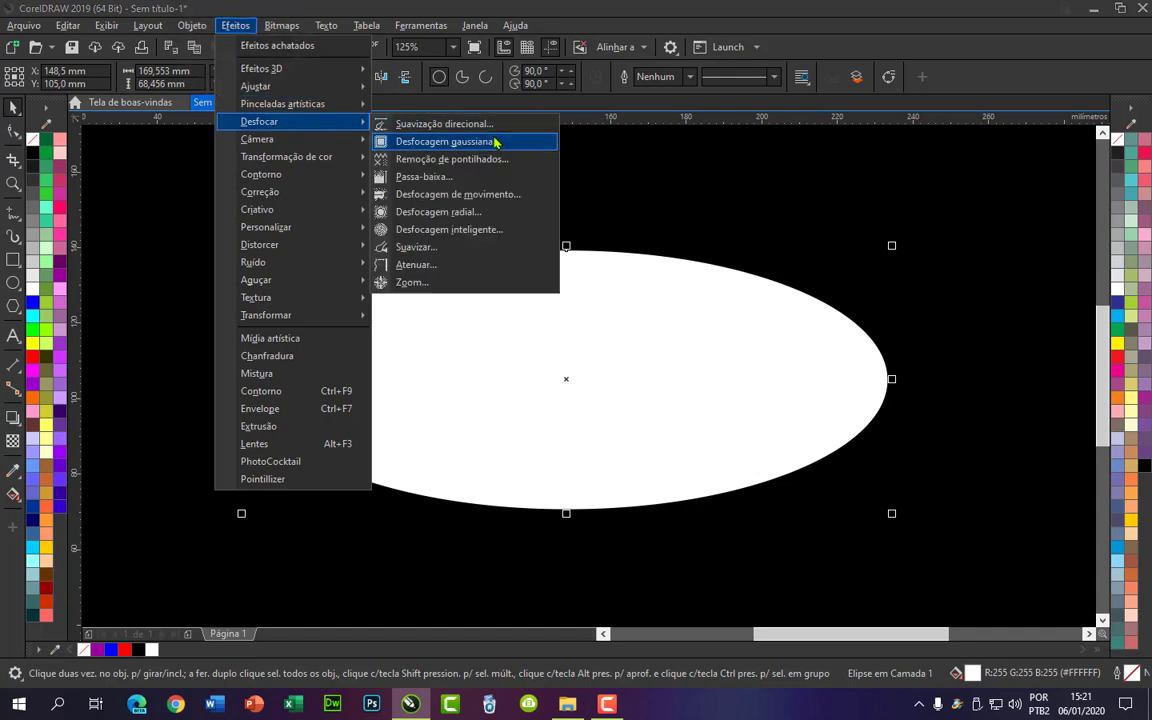
click(494, 141)
drag(547, 338, 647, 340)
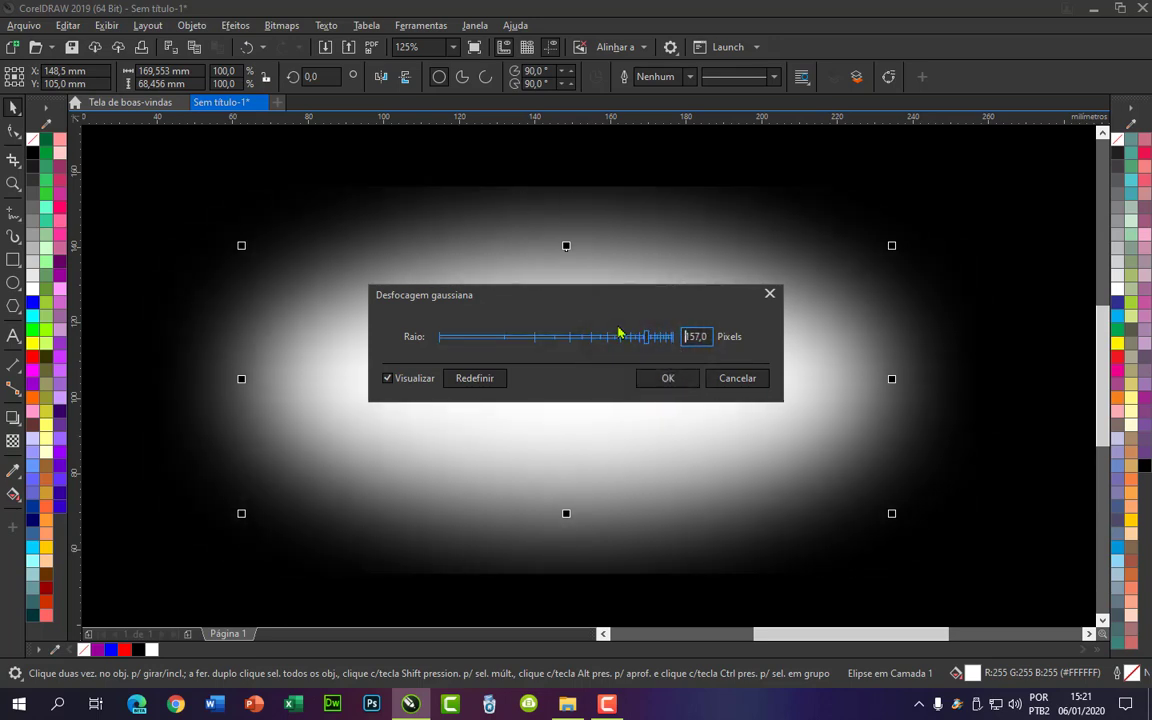
click(635, 337)
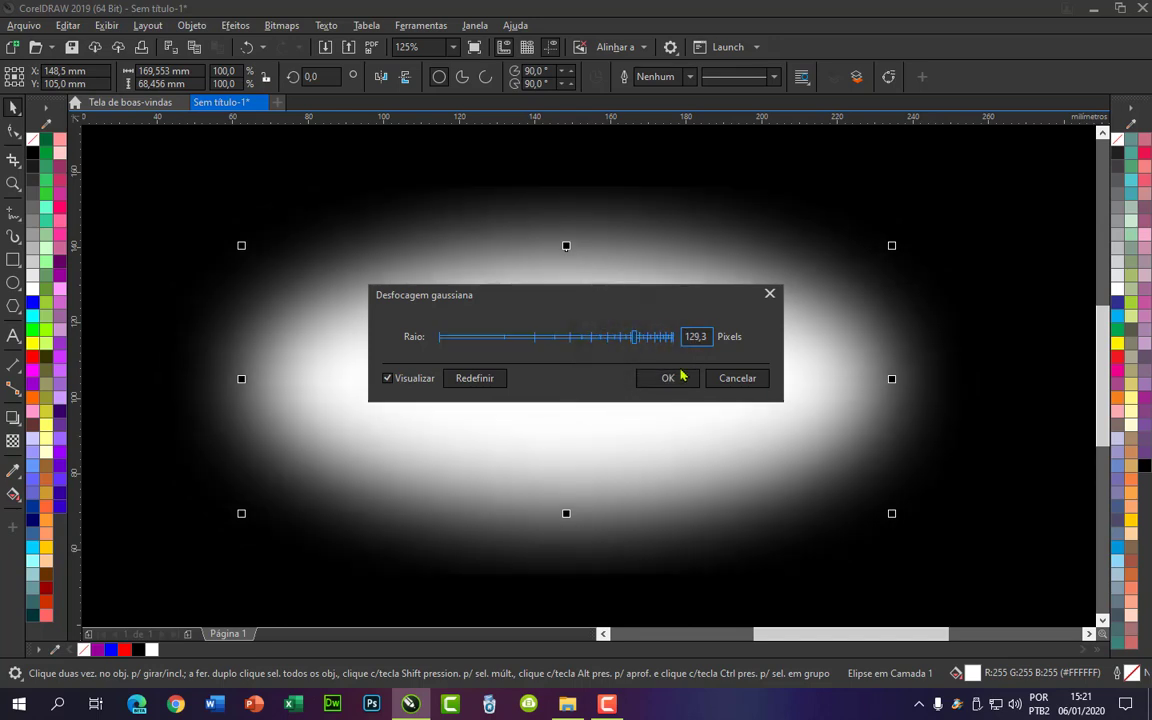
click(668, 378)
scroll(527, 342, down, 4)
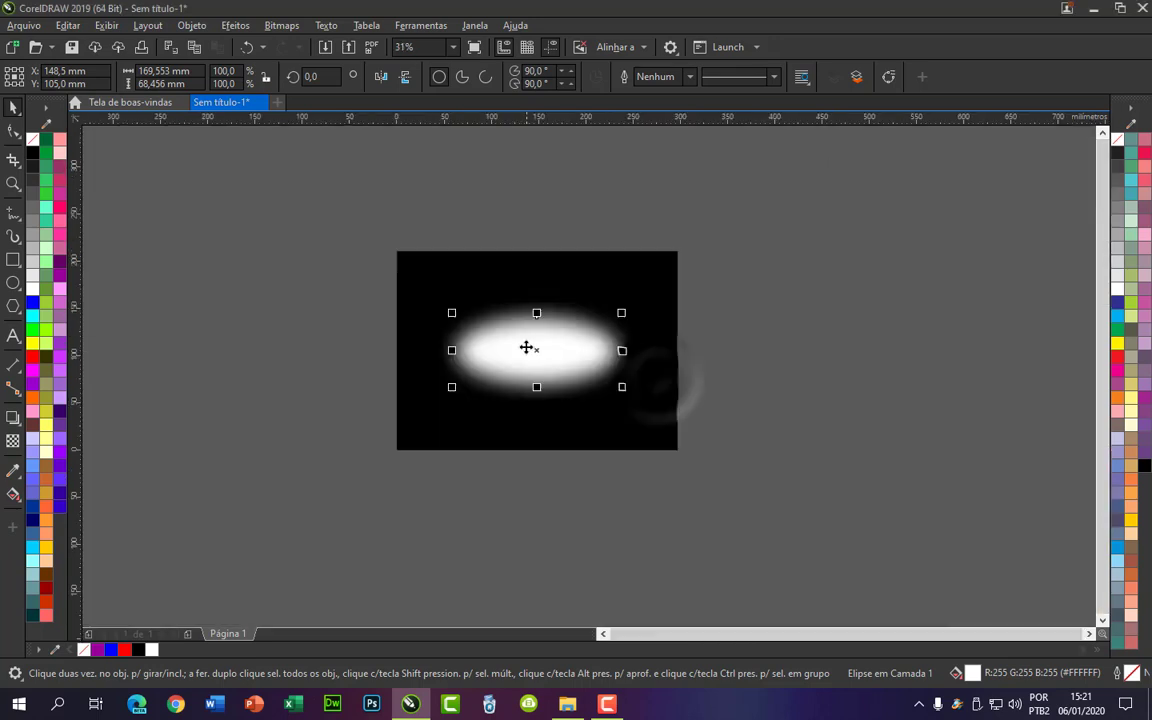
click(772, 358)
scroll(555, 342, up, 2)
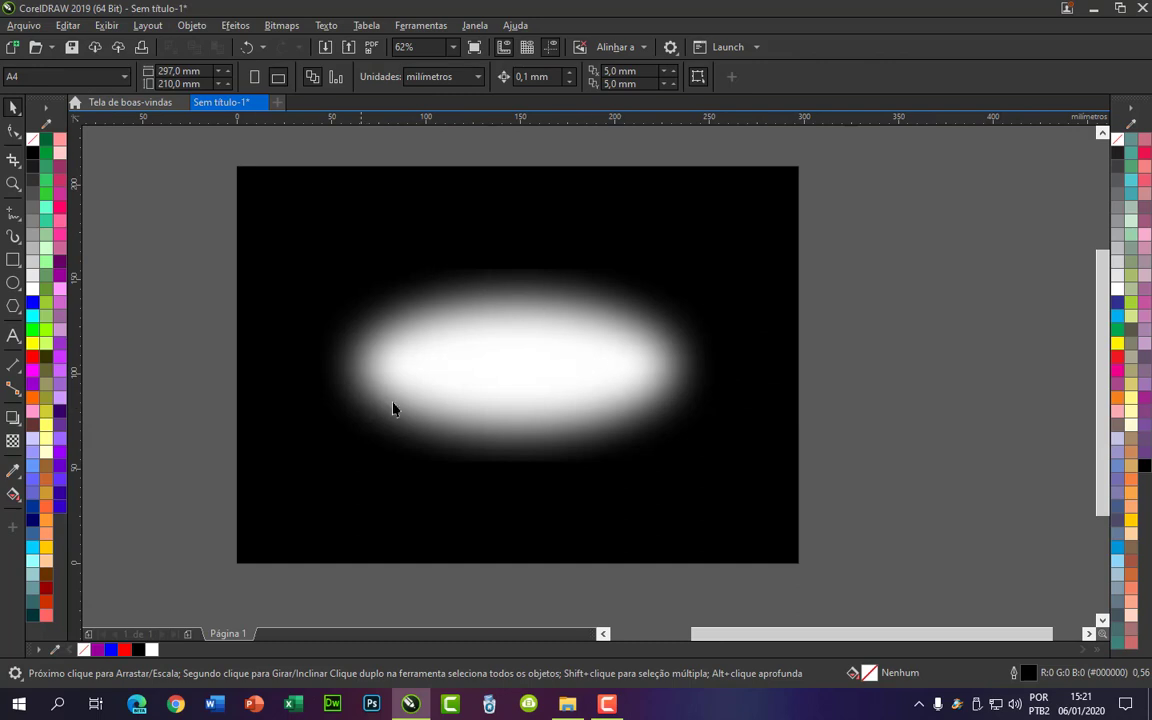
Step: Change the blurred ellipse's fill to cyan (#00FFFF) and deselect it
click(598, 380)
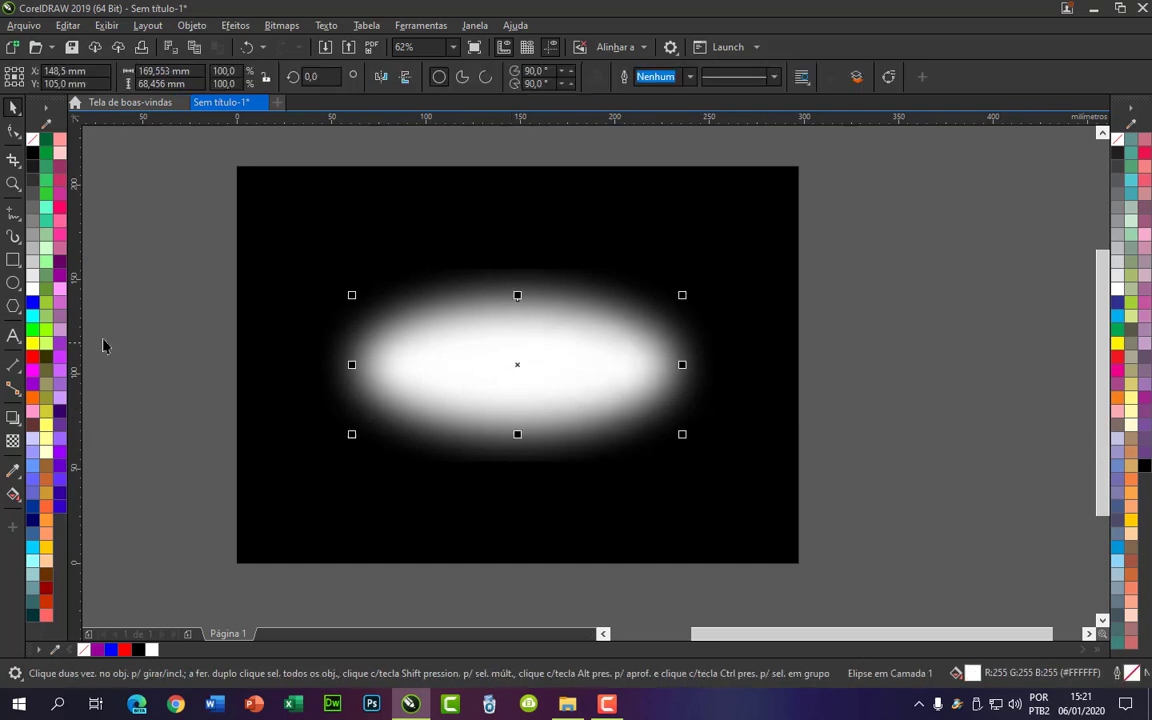
click(34, 316)
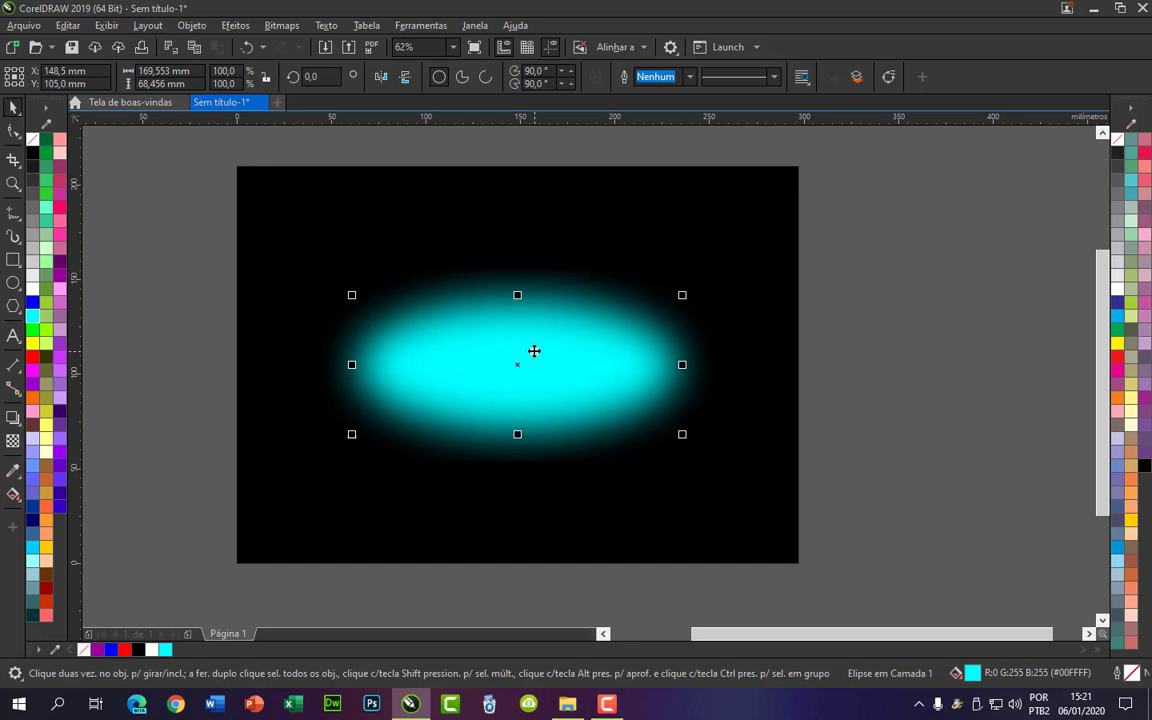
click(160, 263)
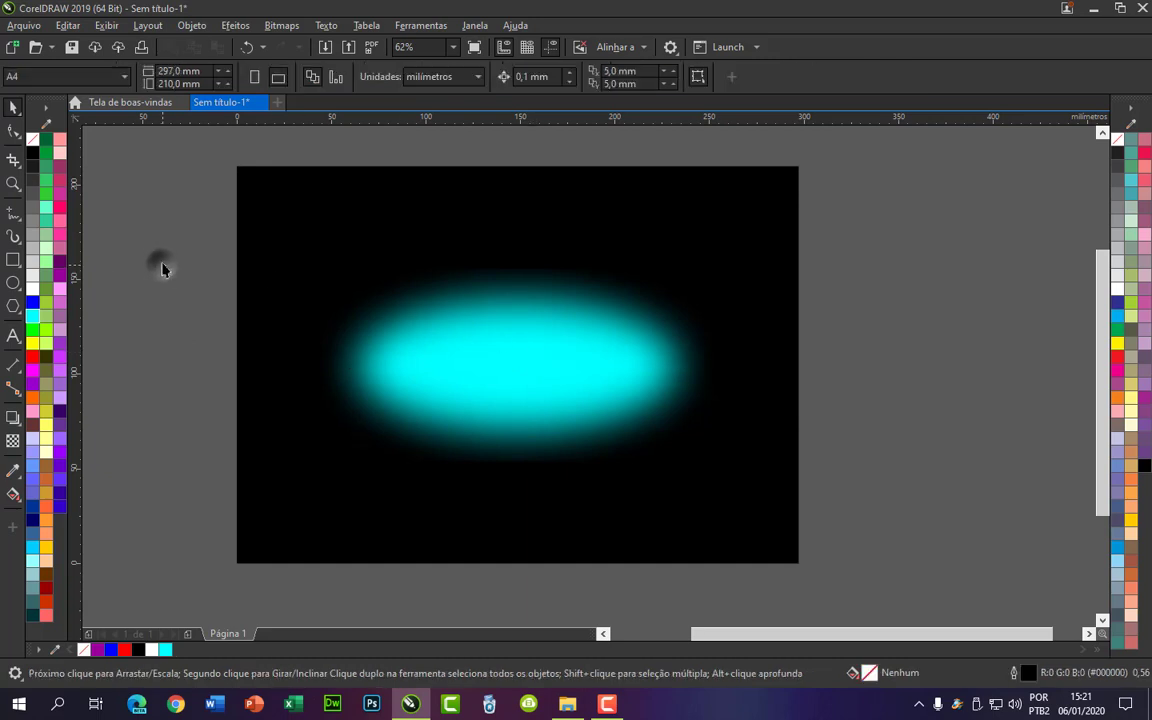
Step: Draw an ellipse about 106 × 36 mm above the blurred one, filled light grey (#E6E6E6) without an outline
click(13, 283)
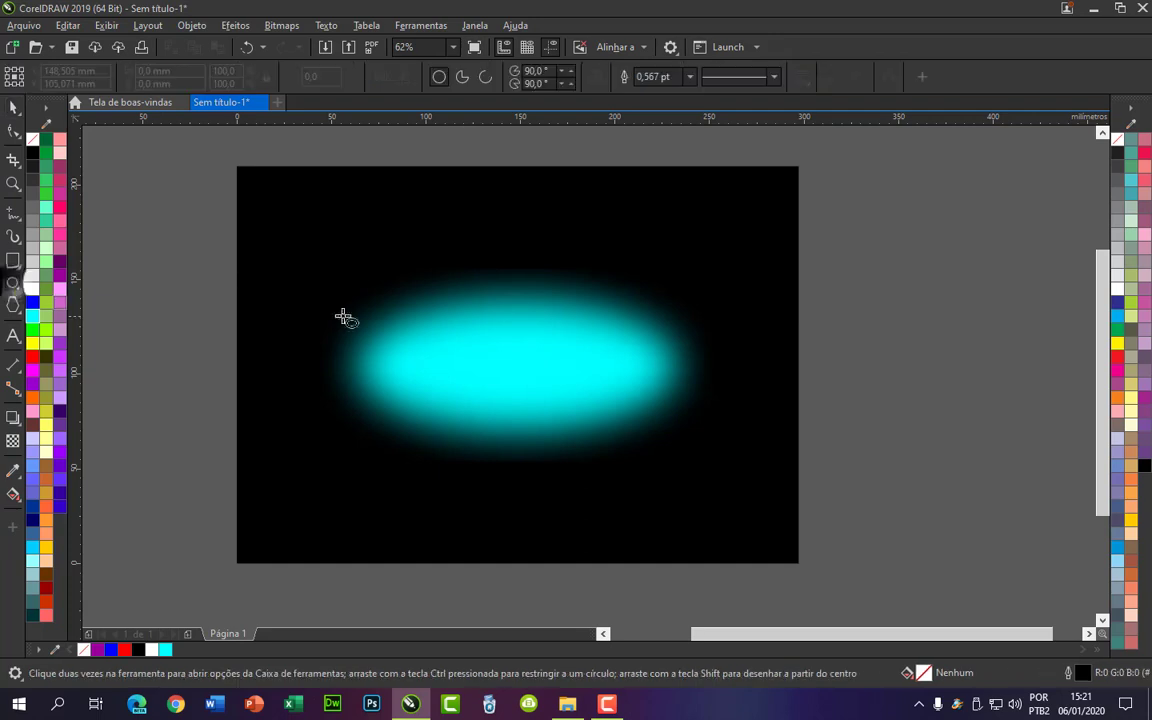
mouse_move(567, 197)
mouse_down()
mouse_move(700, 220)
mouse_move(777, 274)
mouse_up()
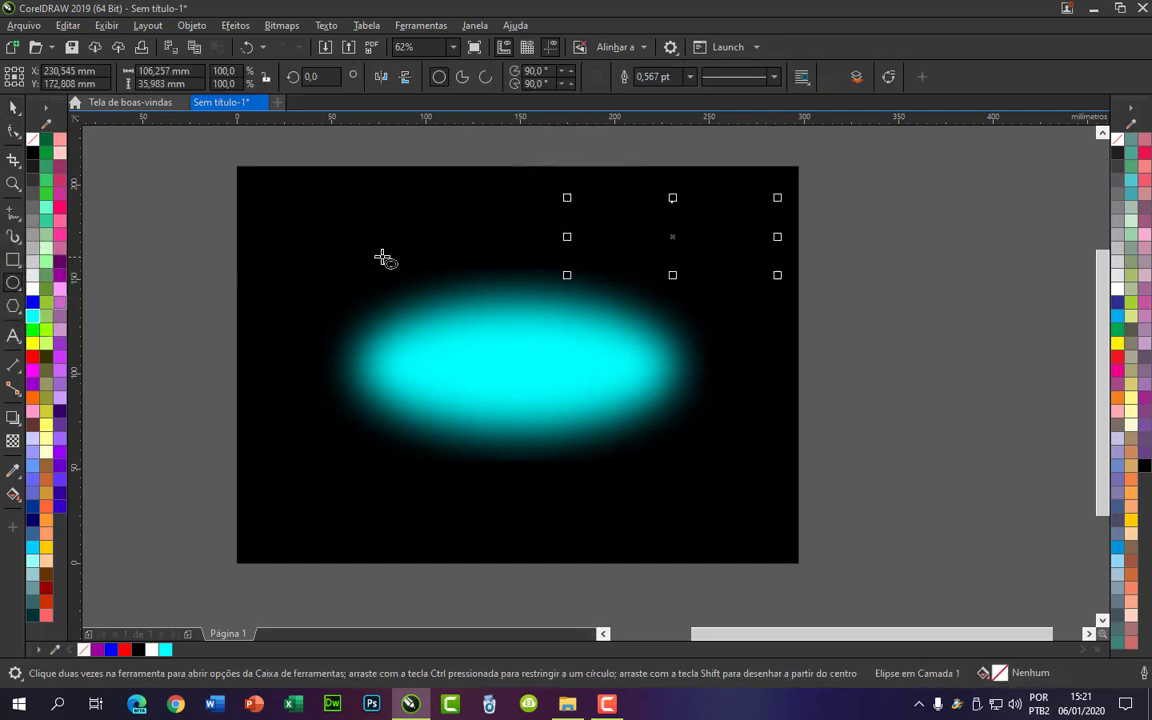
click(33, 246)
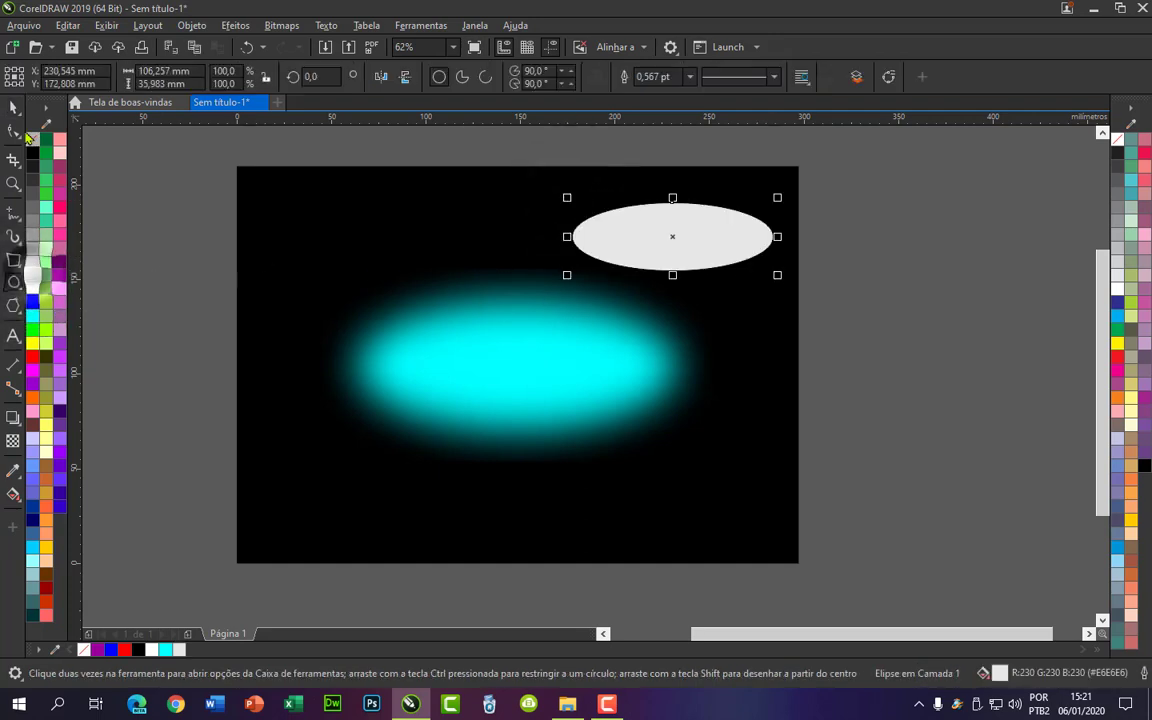
drag(33, 140, 686, 272)
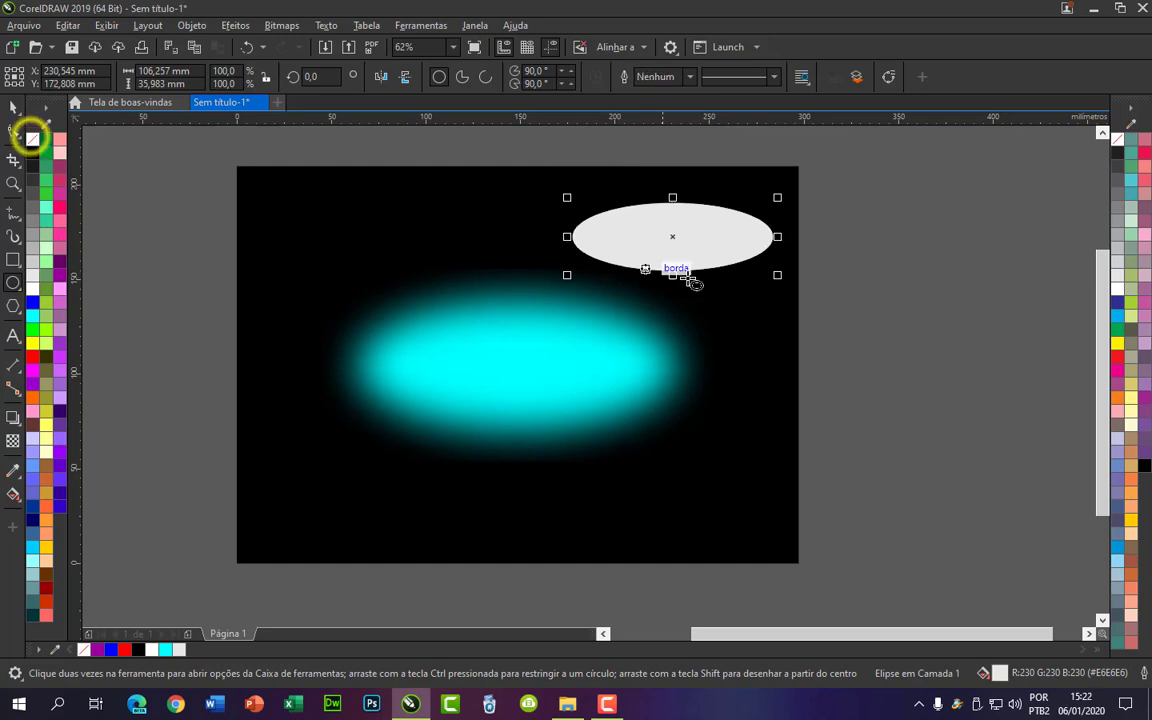
Step: Convert the grey ellipse to a 300 dpi RGB bitmap with anti-aliasing and transparent background, and move it to the page's upper middle
click(13, 107)
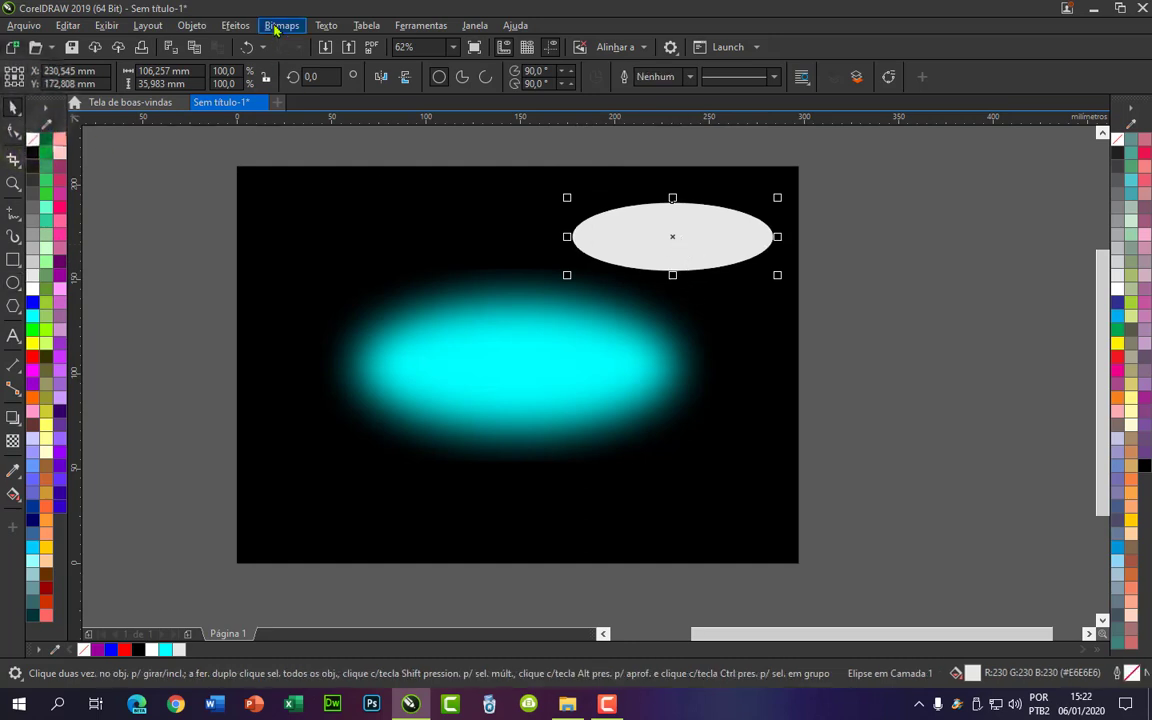
click(280, 26)
click(303, 45)
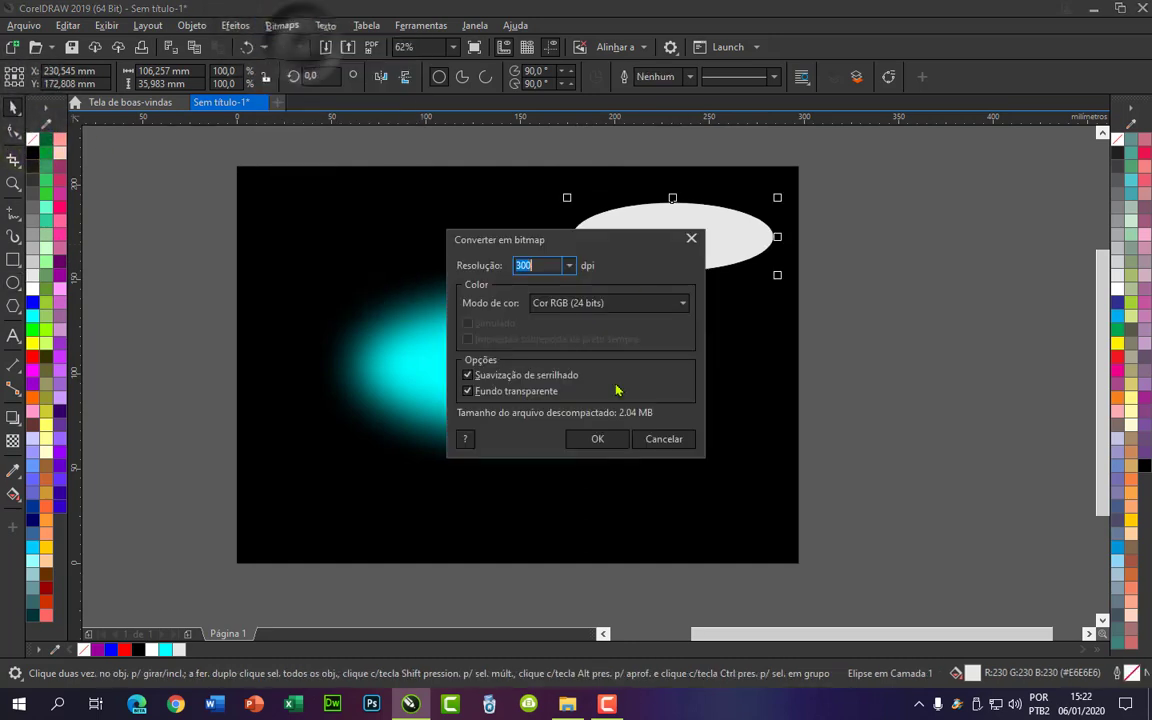
click(597, 440)
drag(705, 226, 582, 212)
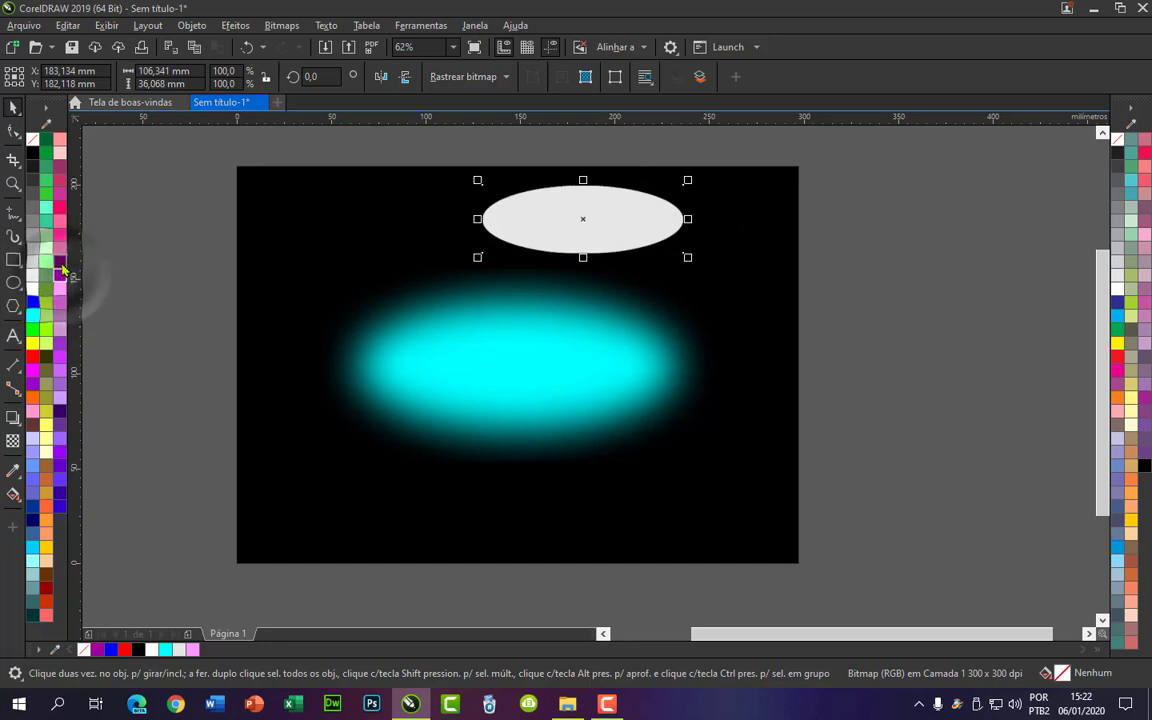
Step: Try to recolour the bitmap ellipse with several purple and pink fill swatches, and delete it
click(60, 248)
click(60, 235)
click(60, 221)
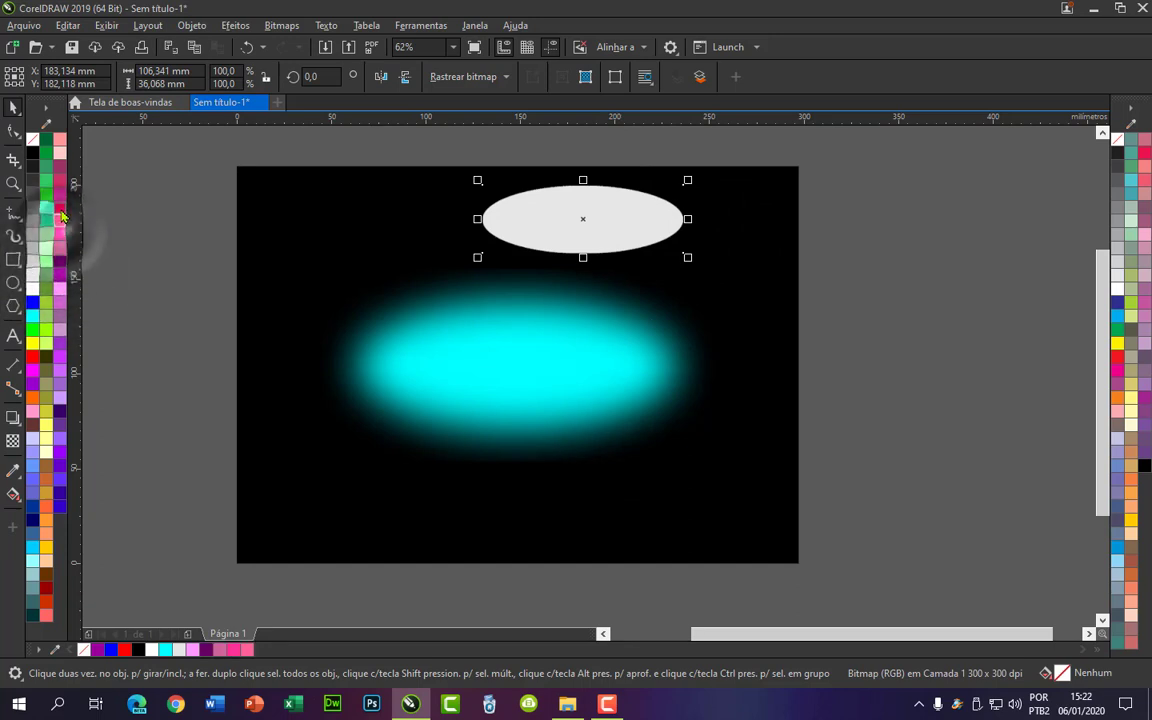
click(60, 208)
key(Delete)
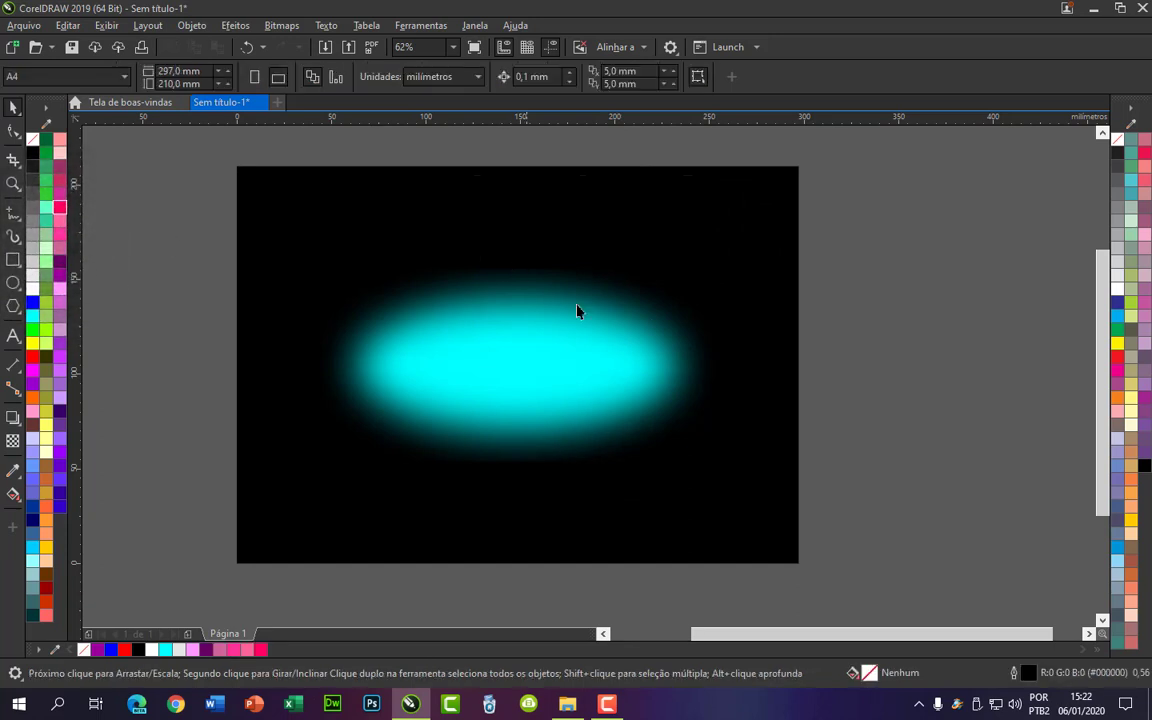
Step: Stretch the blurred cyan ellipse vertically to make it much taller, centre it on the page and deselect it
drag(573, 343, 571, 316)
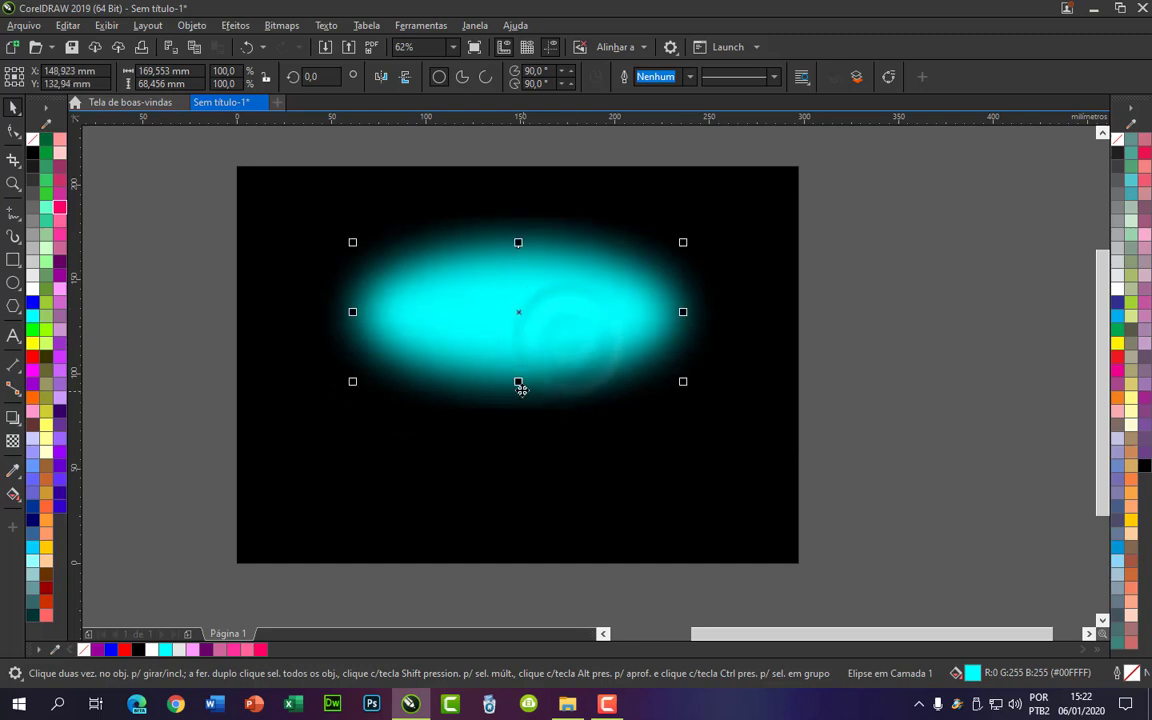
drag(518, 440, 518, 491)
drag(553, 383, 574, 347)
click(933, 366)
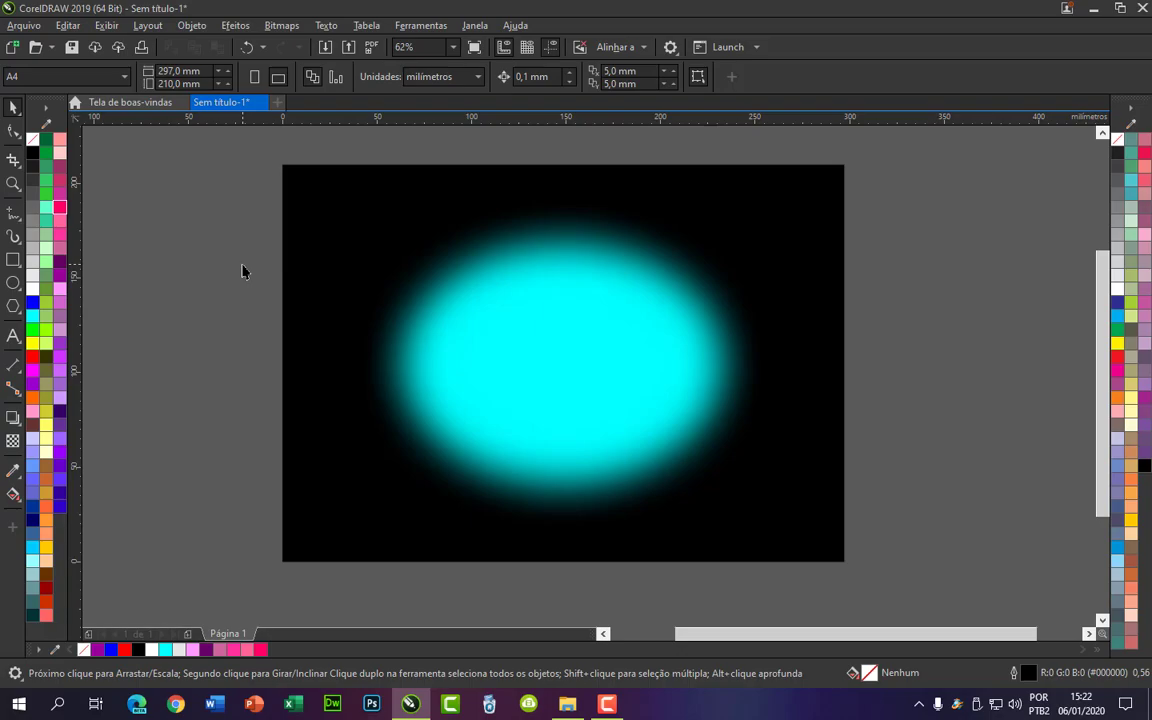
Step: Minimise all open windows to show the desktop
key(super+d)
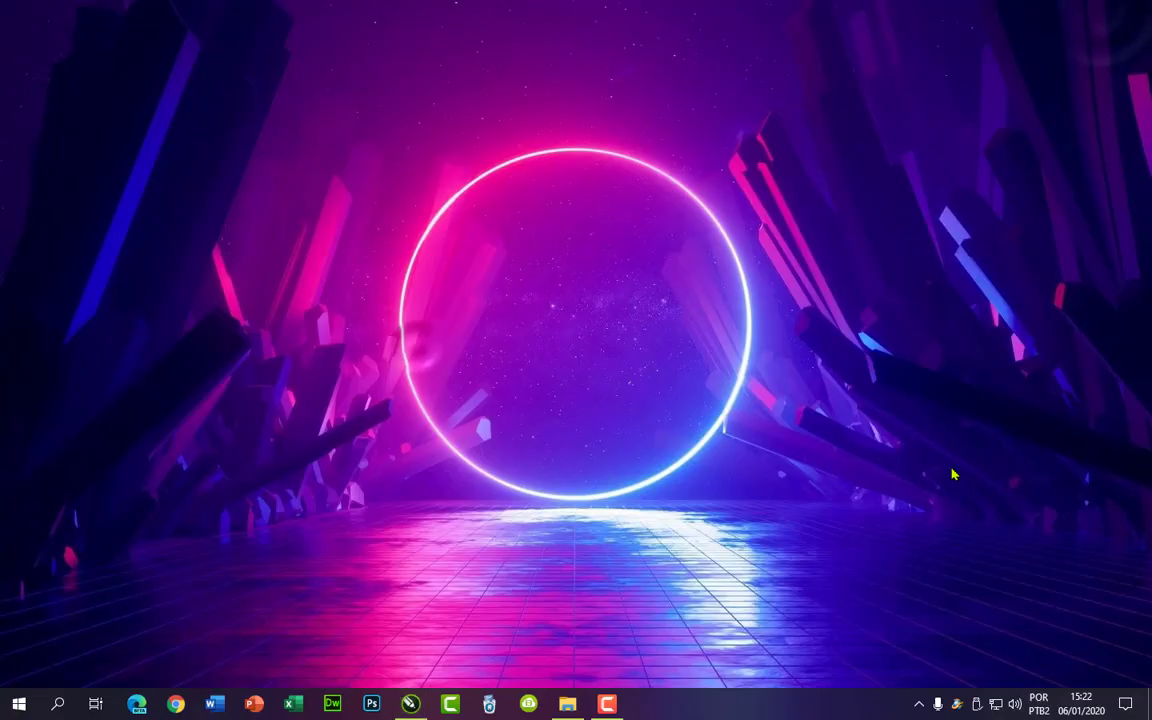